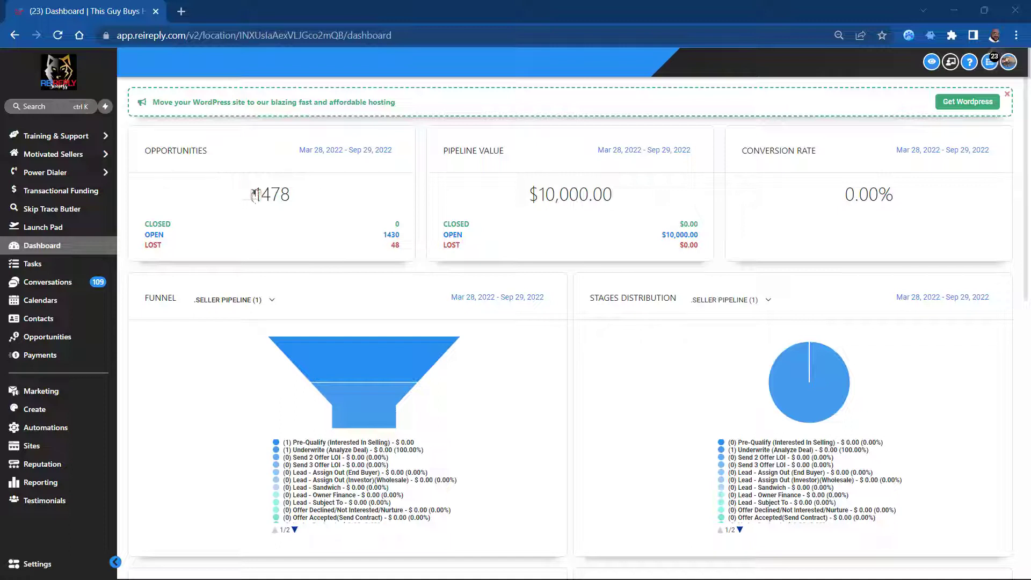
Review the Opportunities, Pipeline Value and Conversion Rate cards on the dashboard, including their closed, open and lost figures
{"action": "double_click", "coordinate": [303, 193]}
{"action": "left_click", "coordinate": [314, 192]}
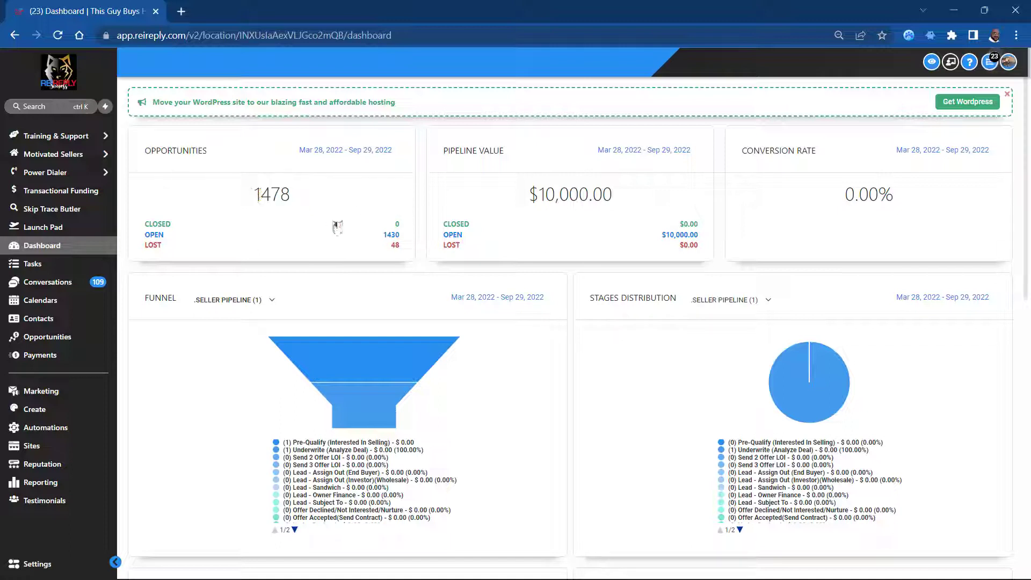
{"action": "double_click", "coordinate": [153, 234]}
{"action": "double_click", "coordinate": [153, 245]}
{"action": "double_click", "coordinate": [446, 224]}
{"action": "double_click", "coordinate": [462, 151]}
{"action": "triple_click", "coordinate": [483, 148]}
{"action": "left_click", "coordinate": [564, 226]}
{"action": "left_click_drag", "start_coordinate": [442, 150], "coordinate": [504, 151]}
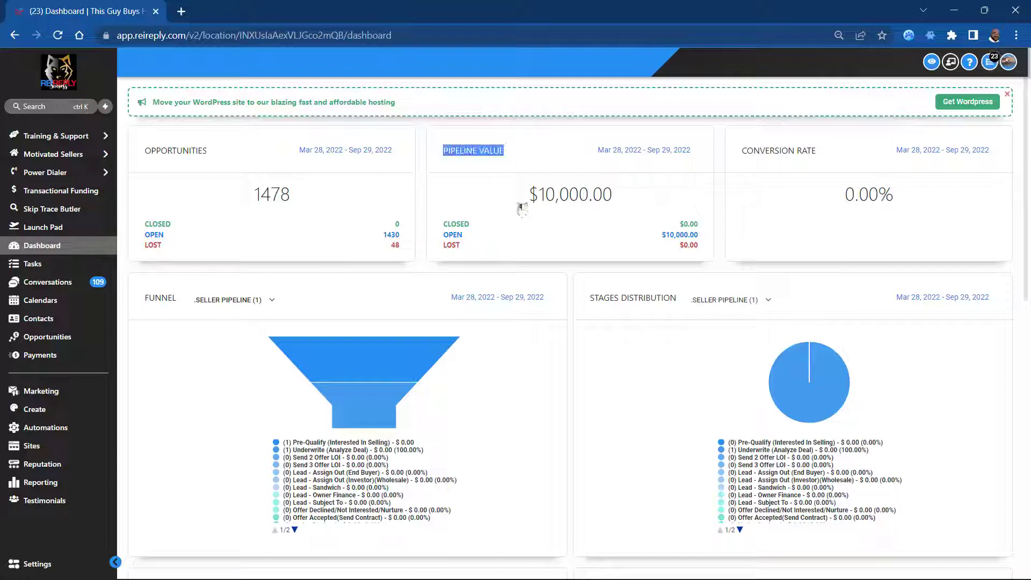
{"action": "left_click_drag", "start_coordinate": [528, 195], "coordinate": [664, 204]}
{"action": "left_click", "coordinate": [556, 233]}
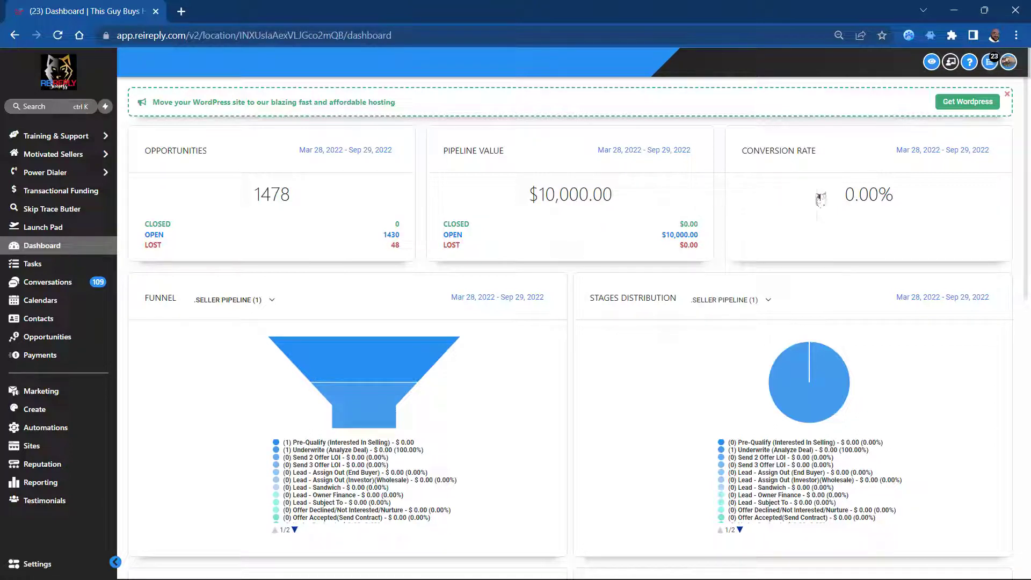
{"action": "left_click_drag", "start_coordinate": [742, 151], "coordinate": [931, 203]}
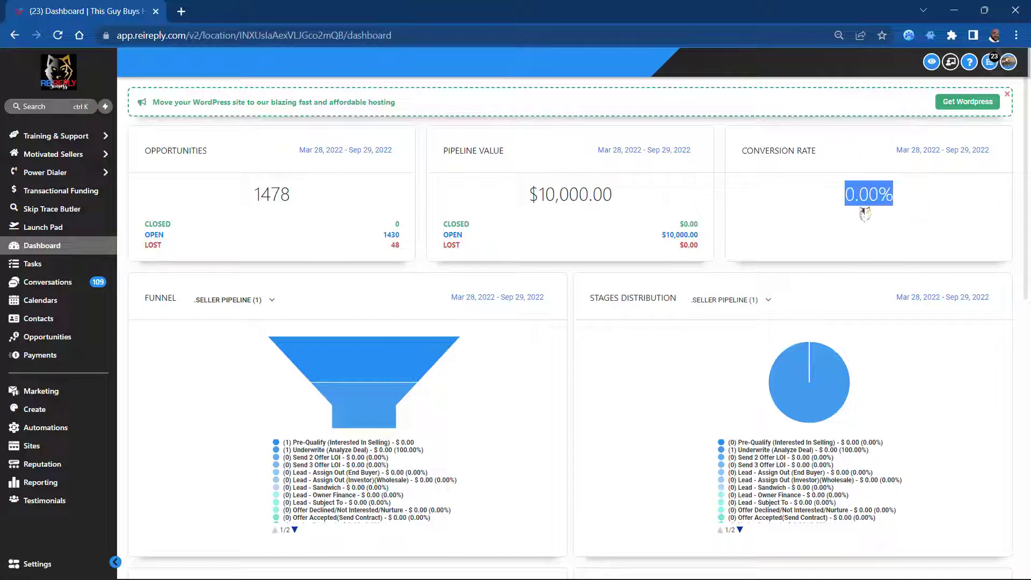
{"action": "left_click", "coordinate": [859, 188]}
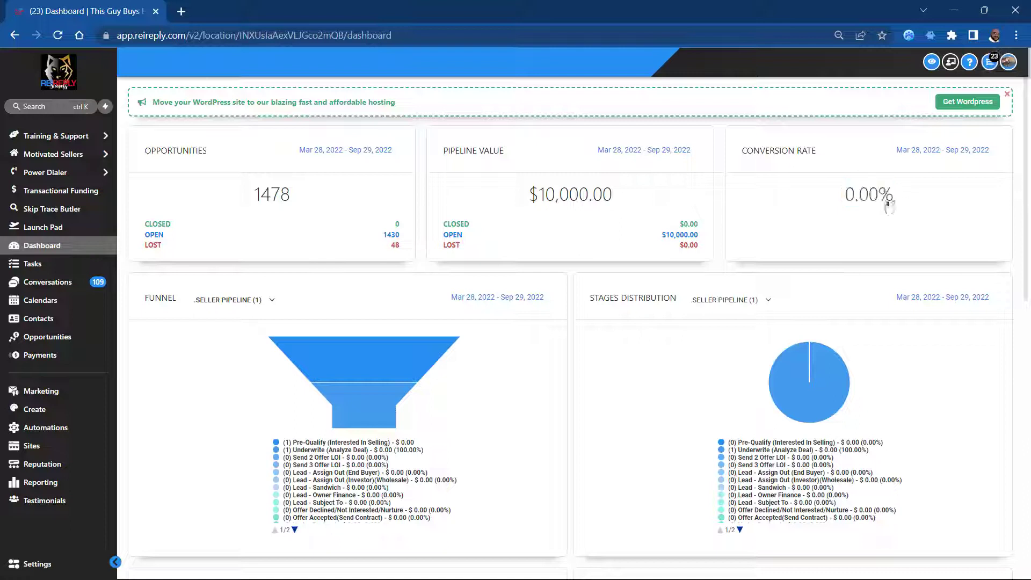
{"action": "left_click_drag", "start_coordinate": [443, 225], "coordinate": [699, 223]}
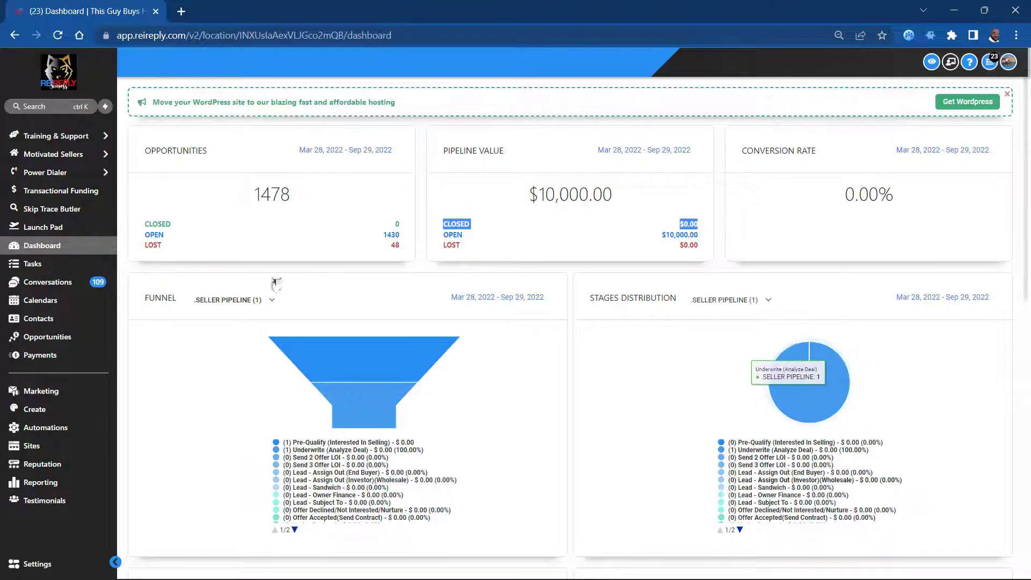
Examine the pipelines available for the Funnel chart, along with the Stages Distribution and Manual Actions widgets
{"action": "left_click", "coordinate": [270, 300]}
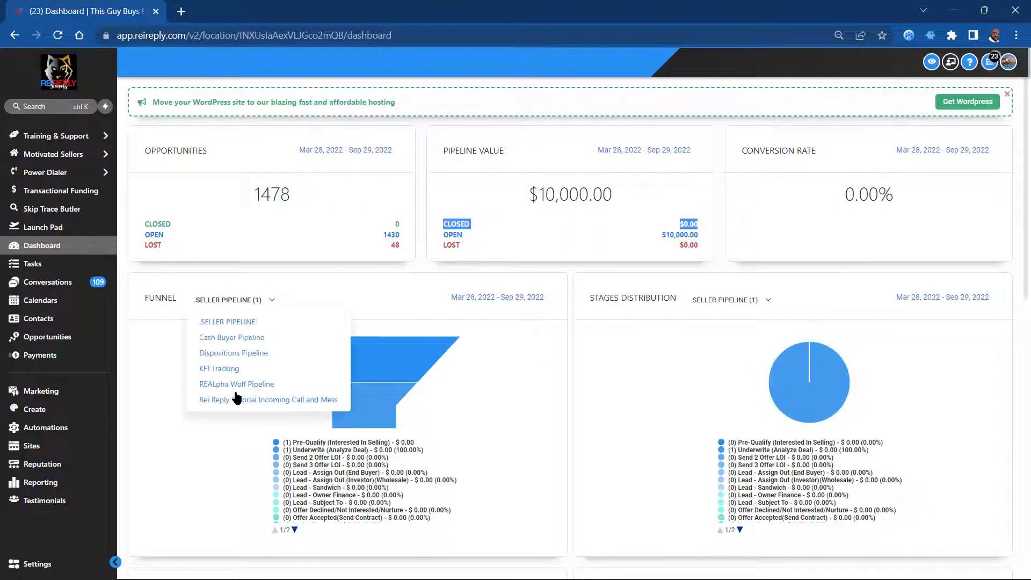
{"action": "left_click", "coordinate": [330, 290]}
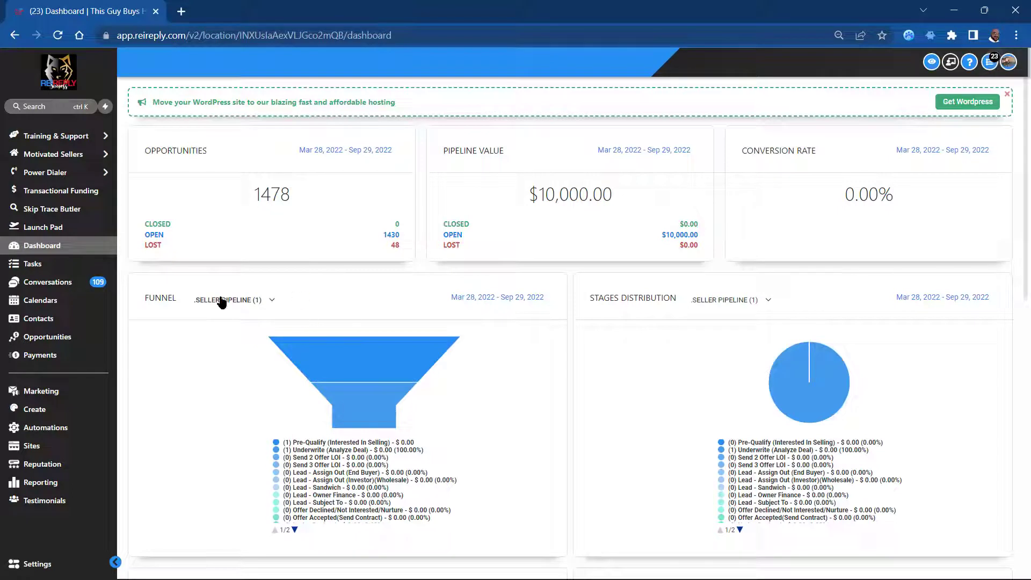
{"action": "scroll", "coordinate": [579, 293], "scroll_direction": "down", "scroll_amount": 1}
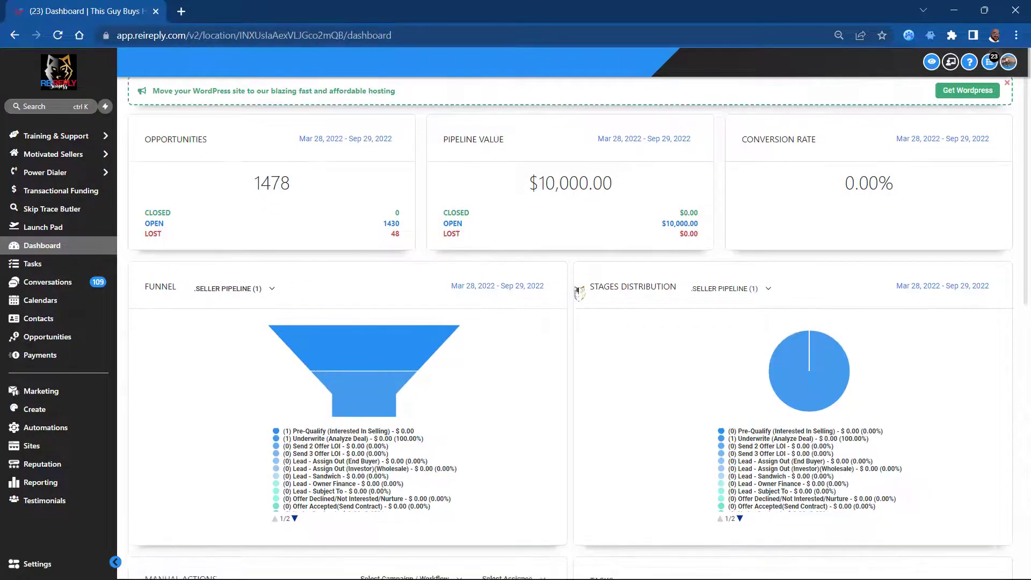
{"action": "scroll", "coordinate": [579, 292], "scroll_direction": "down", "scroll_amount": 4}
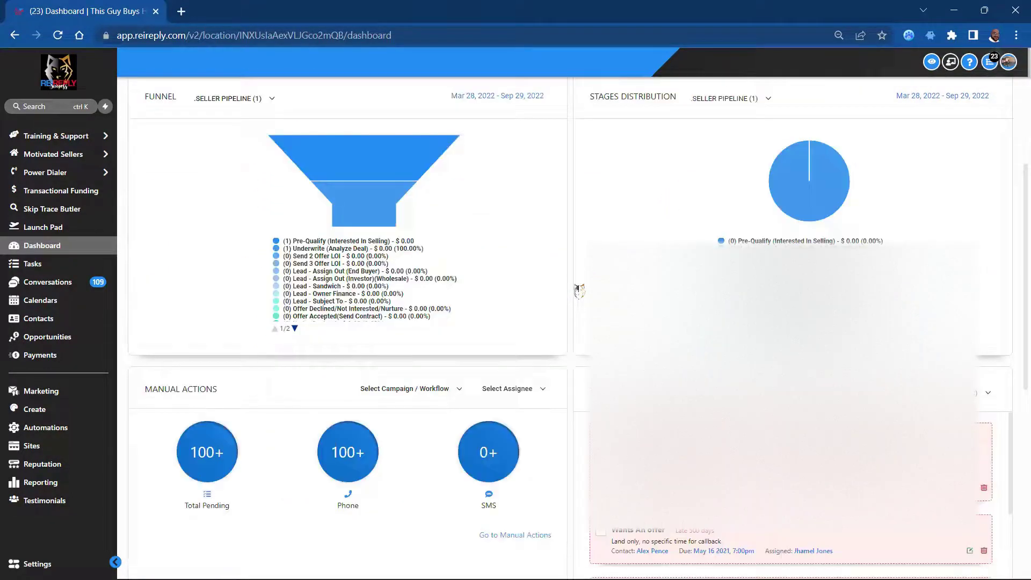
{"action": "scroll", "coordinate": [579, 290], "scroll_direction": "down", "scroll_amount": 1}
{"action": "scroll", "coordinate": [579, 290], "scroll_direction": "down", "scroll_amount": 3}
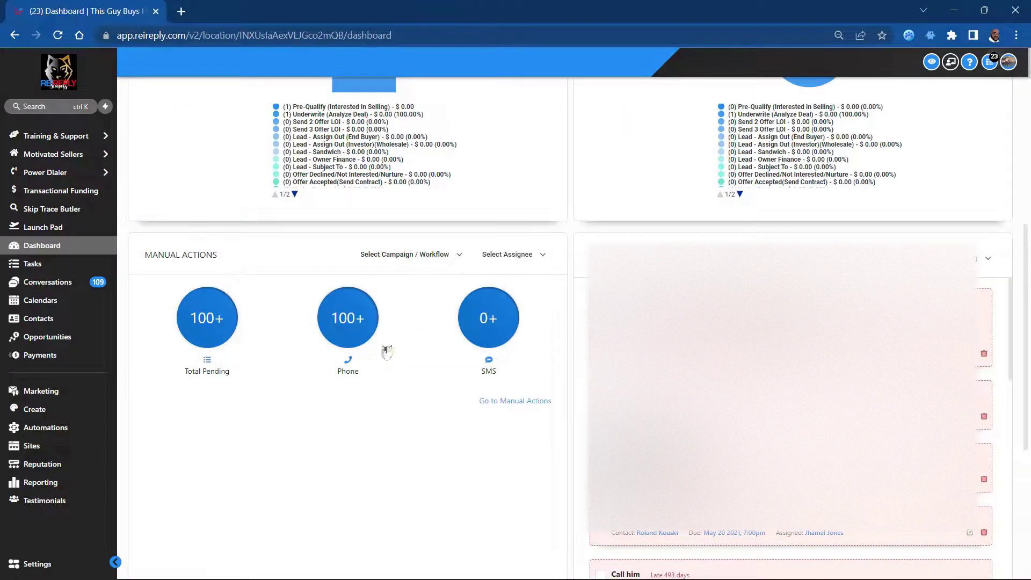
Inspect the phone and SMS counts in the Manual Actions widget and its assignee filter
{"action": "double_click", "coordinate": [346, 370]}
{"action": "left_click", "coordinate": [388, 422]}
{"action": "double_click", "coordinate": [348, 370]}
{"action": "double_click", "coordinate": [489, 370]}
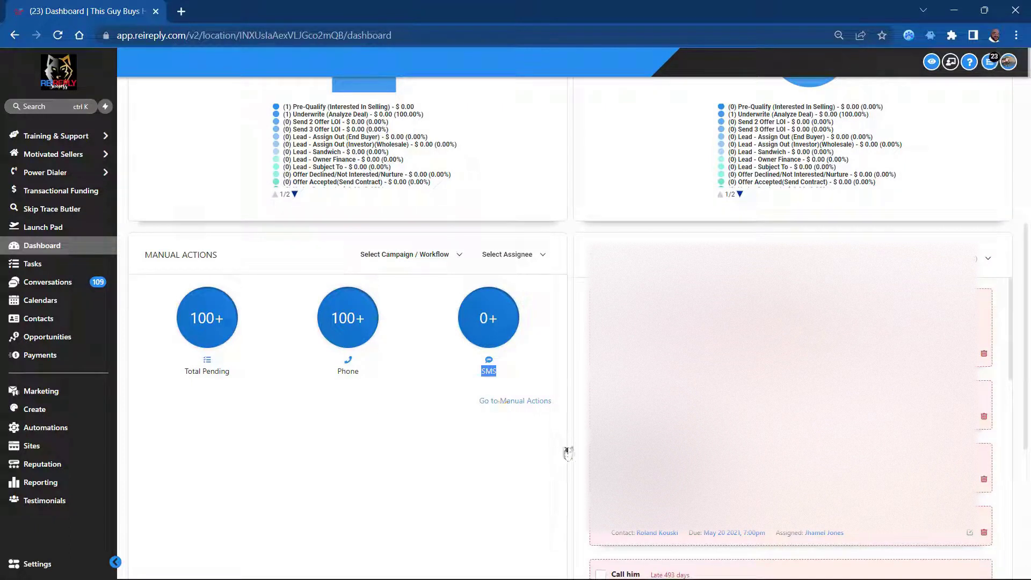
{"action": "scroll", "coordinate": [568, 454], "scroll_direction": "down", "scroll_amount": 1}
{"action": "scroll", "coordinate": [568, 454], "scroll_direction": "up", "scroll_amount": 3}
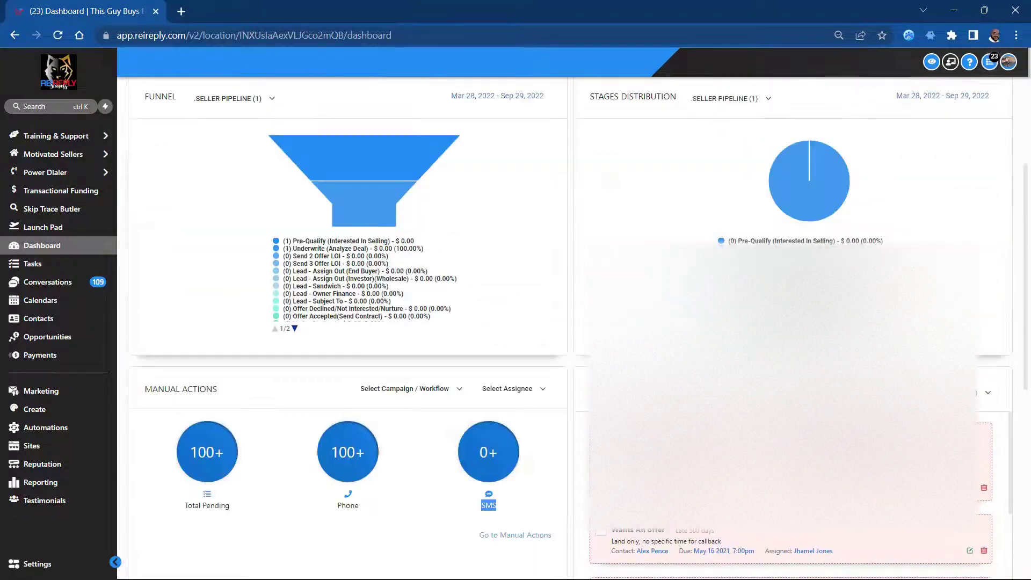
{"action": "scroll", "coordinate": [568, 454], "scroll_direction": "down", "scroll_amount": 2}
{"action": "scroll", "coordinate": [573, 327], "scroll_direction": "down", "scroll_amount": 1}
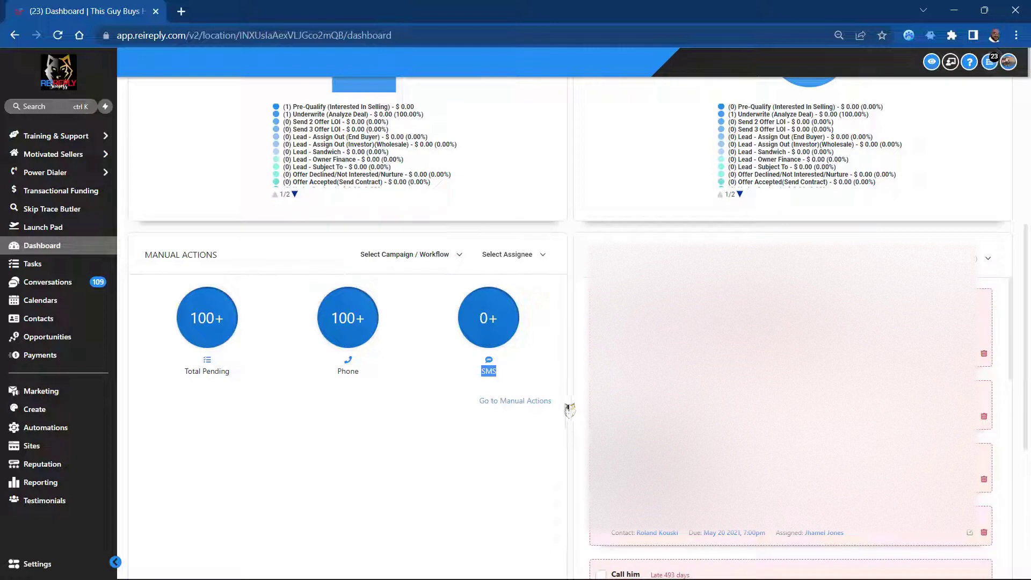
{"action": "left_click", "coordinate": [545, 257]}
{"action": "left_click", "coordinate": [530, 258]}
{"action": "left_click", "coordinate": [339, 318]}
Look through the Tasks widget and Lead Source Report, and read the WordPress hosting banner above the dashboard
{"action": "scroll", "coordinate": [567, 287], "scroll_direction": "down", "scroll_amount": 3}
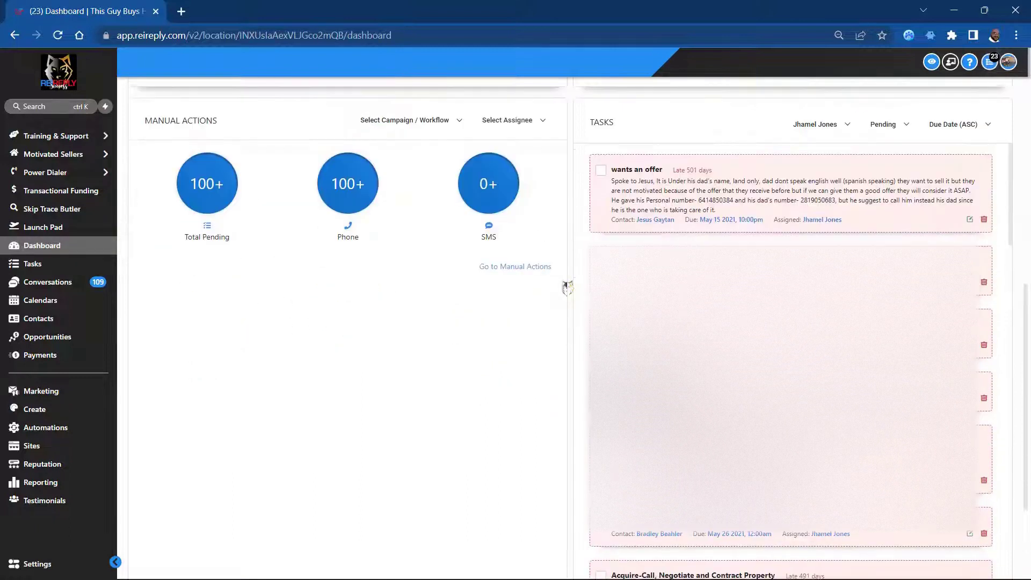
{"action": "scroll", "coordinate": [568, 287], "scroll_direction": "down", "scroll_amount": 3}
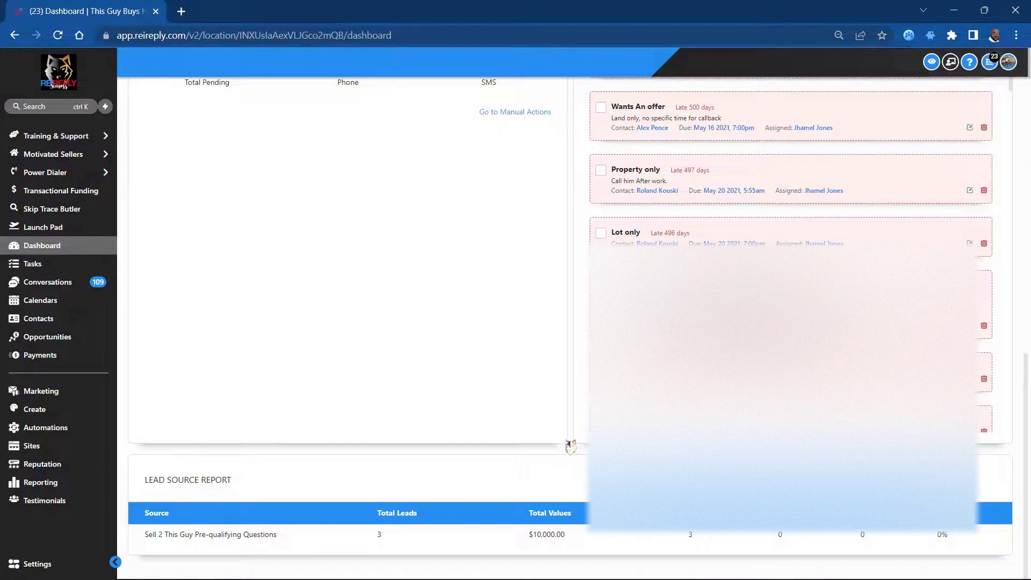
{"action": "scroll", "coordinate": [571, 446], "scroll_direction": "up", "scroll_amount": 8}
{"action": "scroll", "coordinate": [571, 447], "scroll_direction": "up", "scroll_amount": 3}
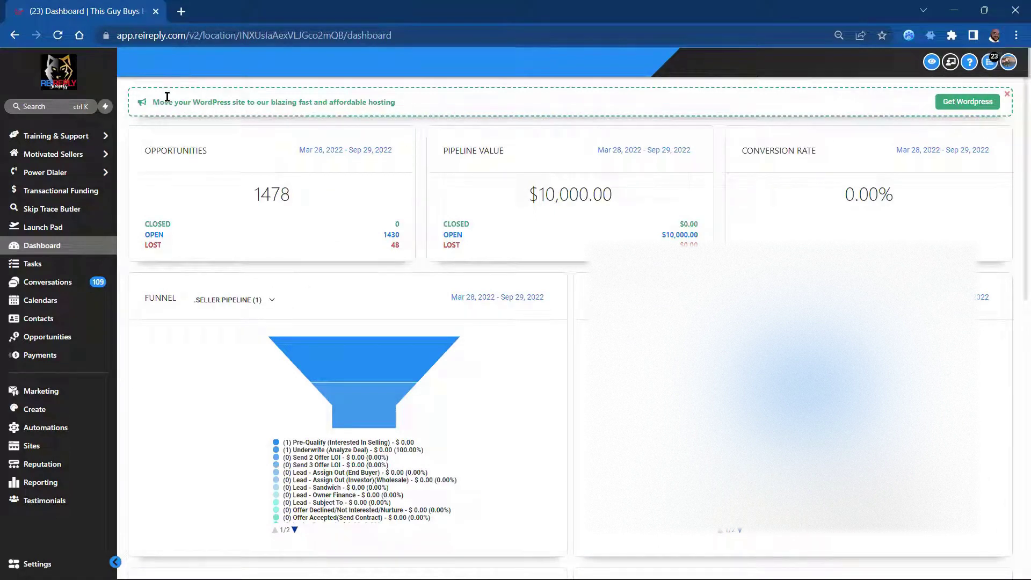
{"action": "left_click_drag", "start_coordinate": [181, 113], "coordinate": [483, 103]}
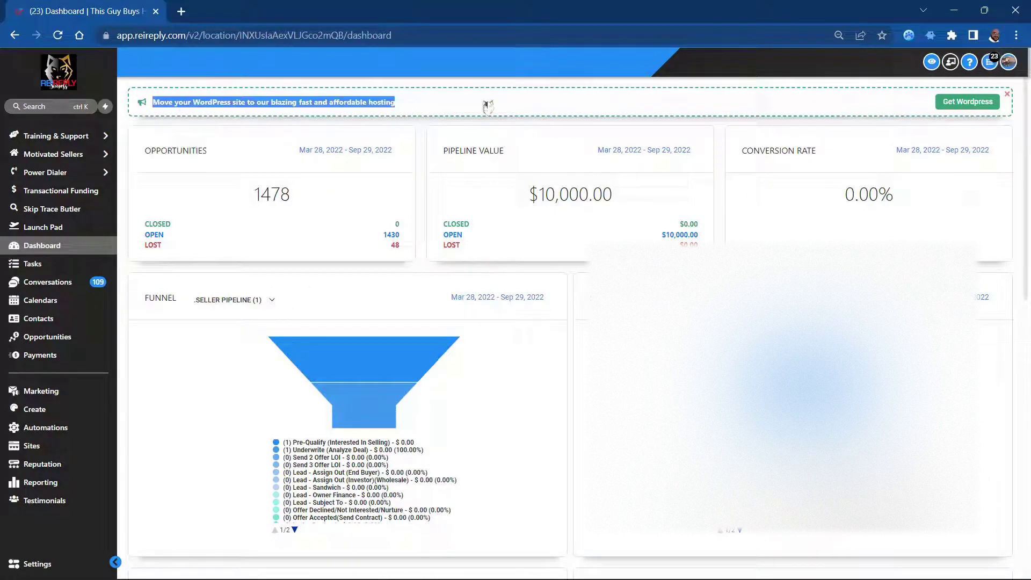
{"action": "left_click", "coordinate": [671, 99]}
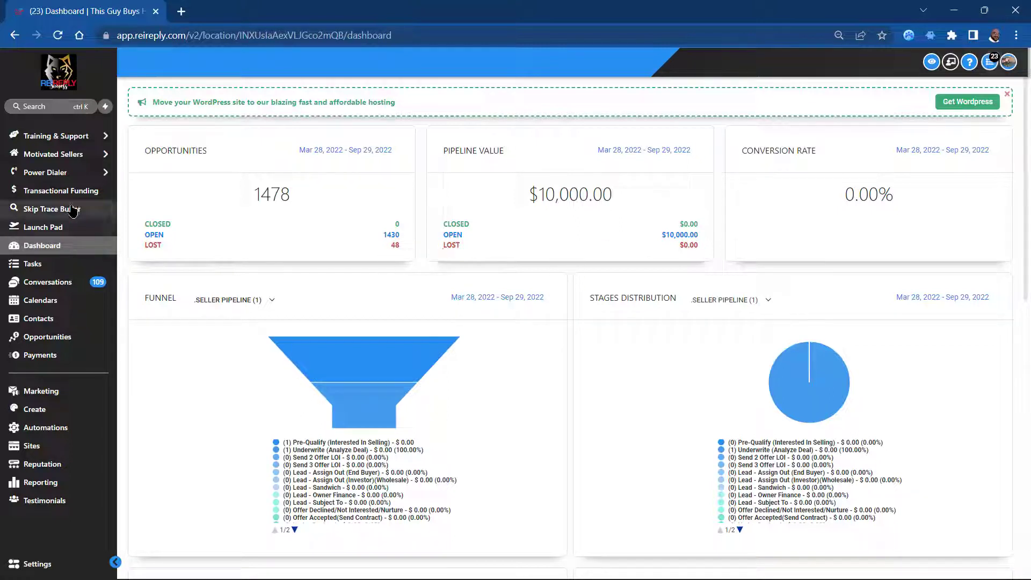
Open the Tasks page, browse the pending tasks and mark the first "wants an offer" task as completed
{"action": "left_click", "coordinate": [34, 265]}
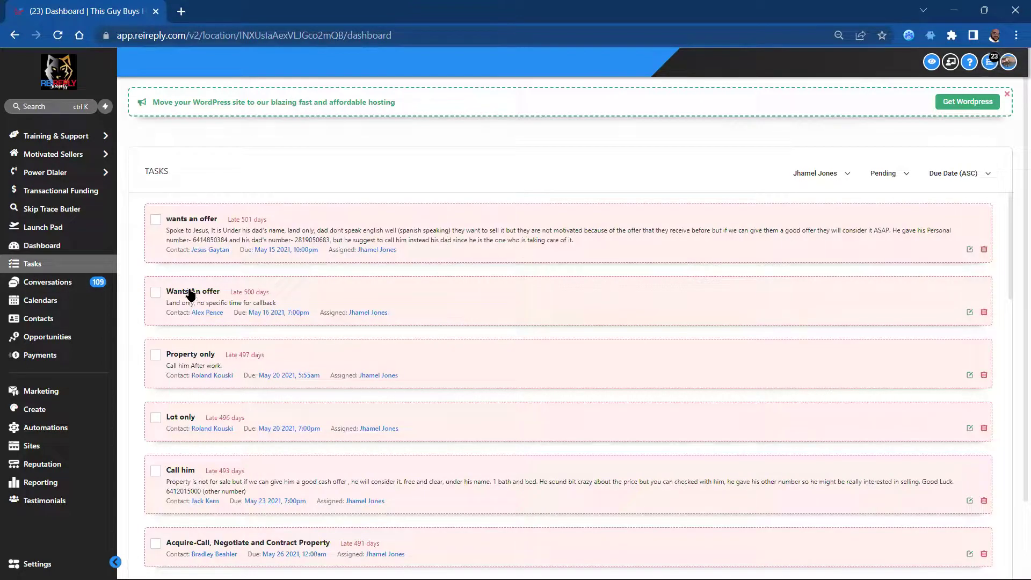
{"action": "scroll", "coordinate": [484, 235], "scroll_direction": "down", "scroll_amount": 15}
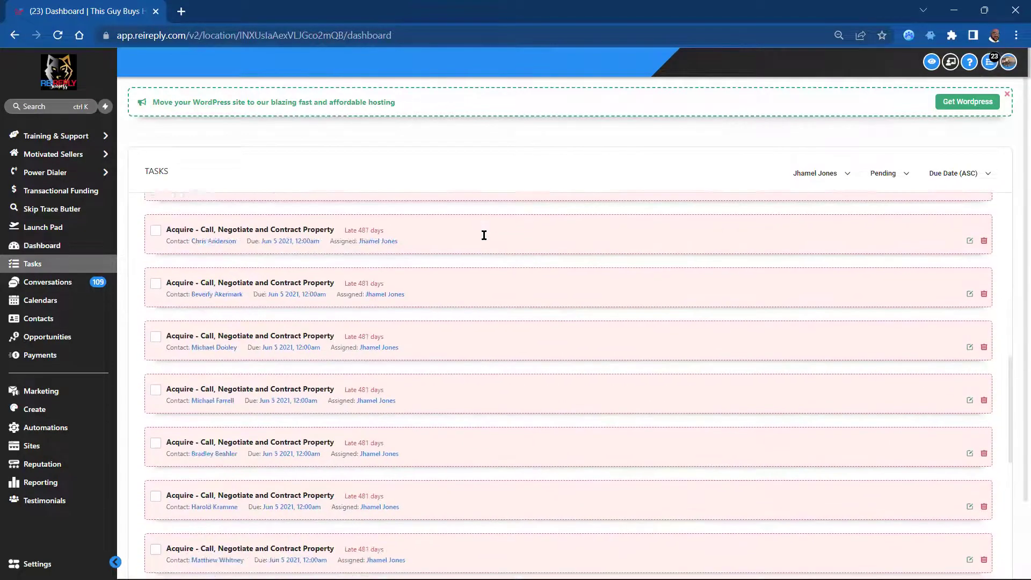
{"action": "scroll", "coordinate": [484, 235], "scroll_direction": "up", "scroll_amount": 15}
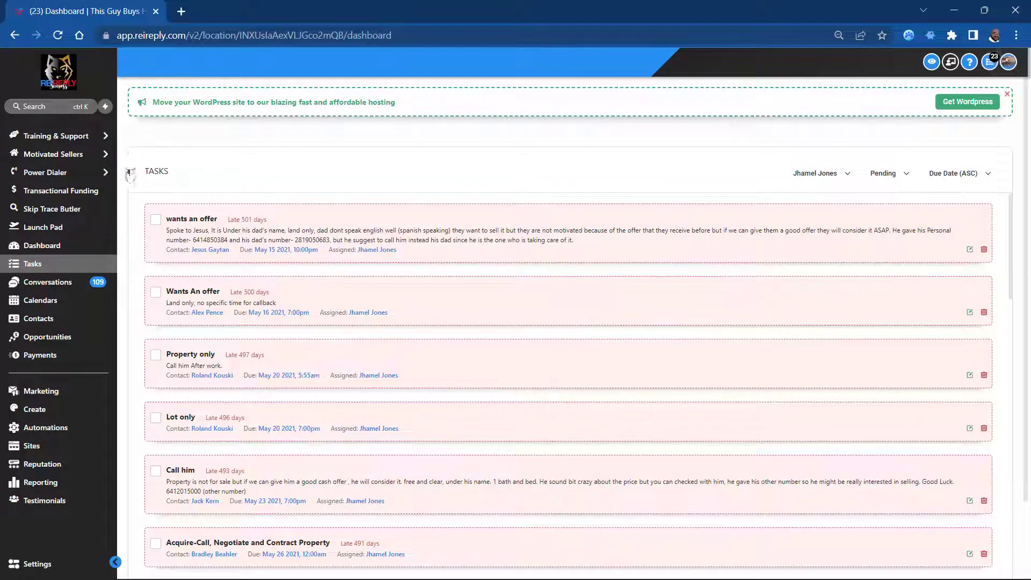
{"action": "left_click", "coordinate": [156, 220]}
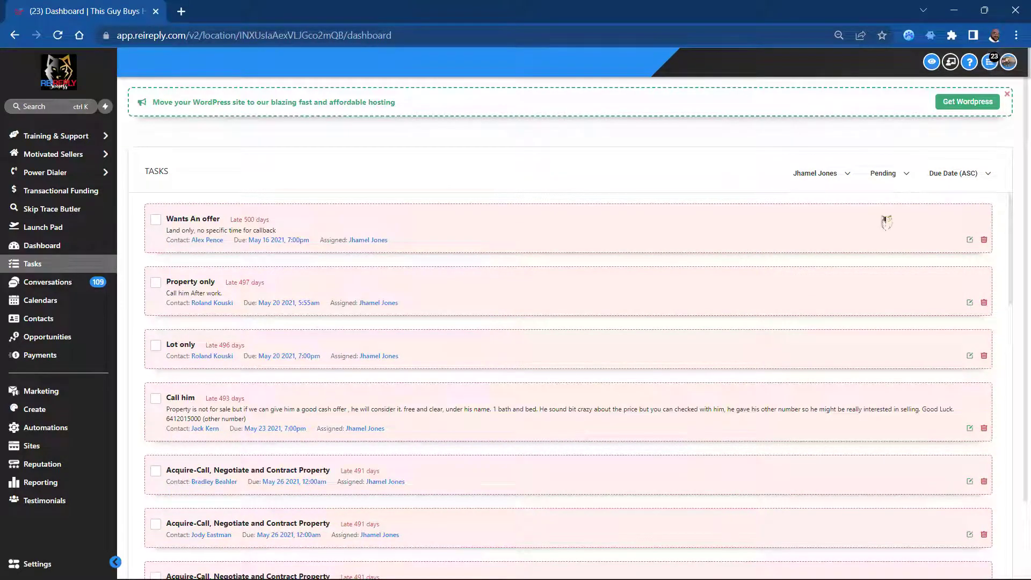
Check the assignee filter of the task list and dismiss the WordPress hosting banner
{"action": "left_click", "coordinate": [822, 179]}
{"action": "left_click", "coordinate": [813, 180]}
{"action": "left_click", "coordinate": [1008, 94]}
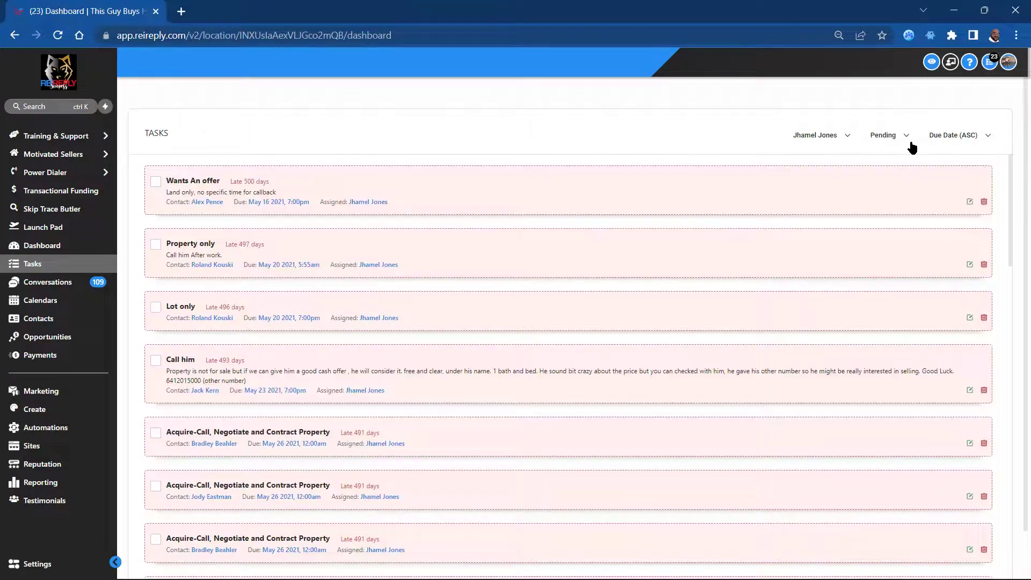
Switch protection mode on to preview how it obscures the task data, and switch it off again
{"action": "left_click", "coordinate": [934, 65]}
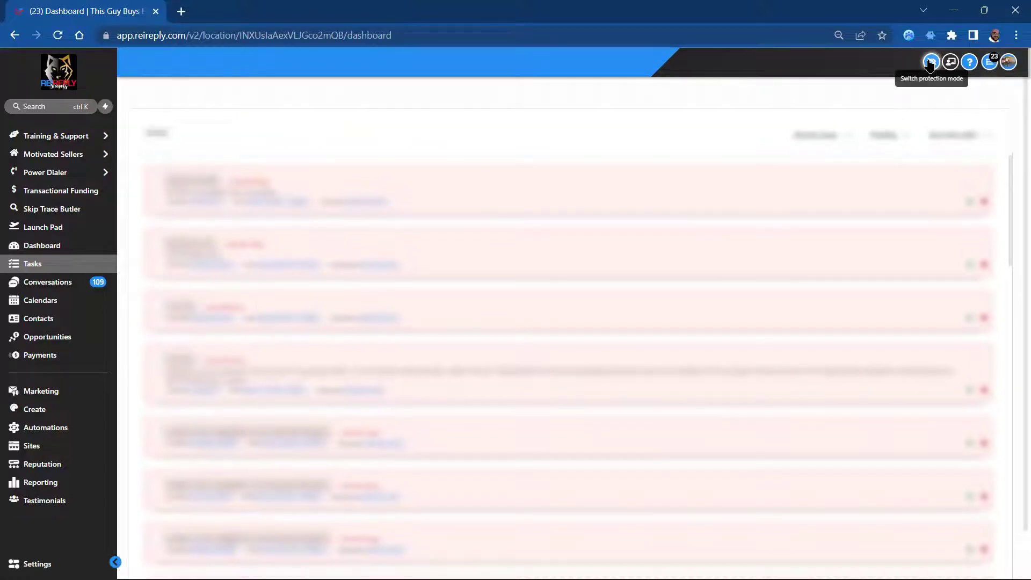
{"action": "left_click", "coordinate": [930, 62]}
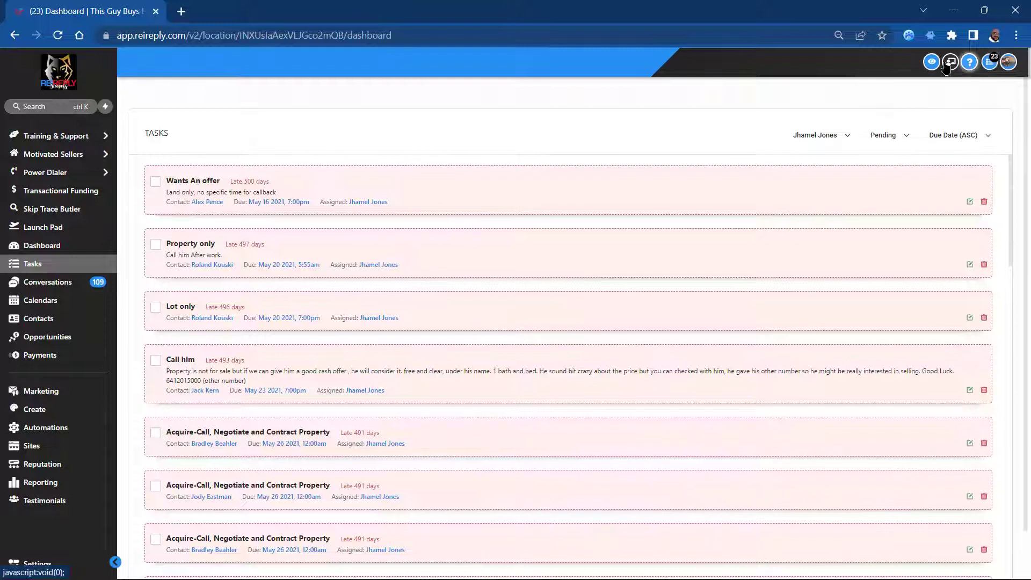
Browse the Get Started articles in the help library, return to its topic list and close the library
{"action": "left_click", "coordinate": [969, 63]}
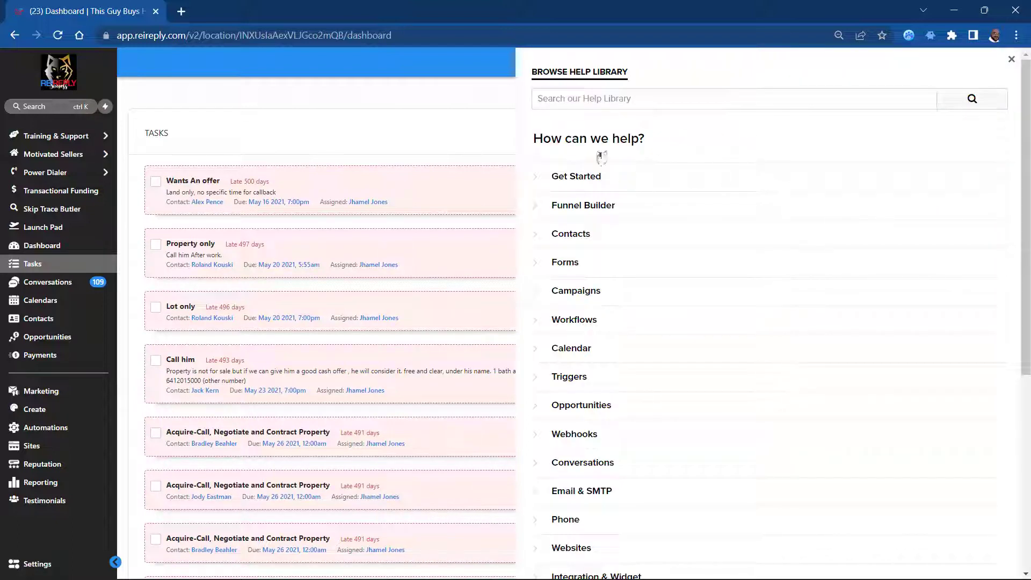
{"action": "left_click", "coordinate": [540, 180]}
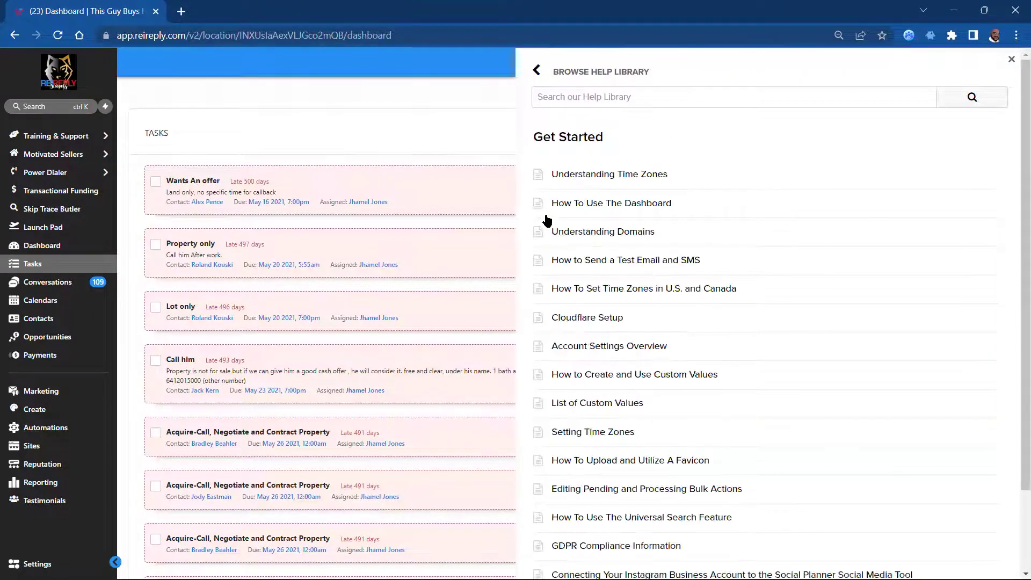
{"action": "scroll", "coordinate": [643, 209], "scroll_direction": "down", "scroll_amount": 2}
{"action": "scroll", "coordinate": [641, 213], "scroll_direction": "up", "scroll_amount": 2}
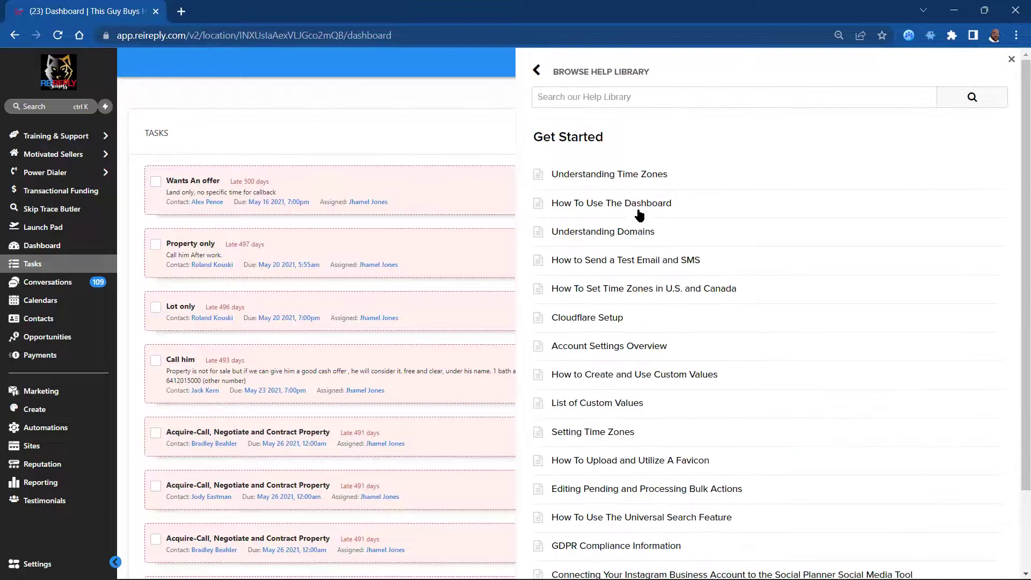
{"action": "scroll", "coordinate": [658, 336], "scroll_direction": "down", "scroll_amount": 2}
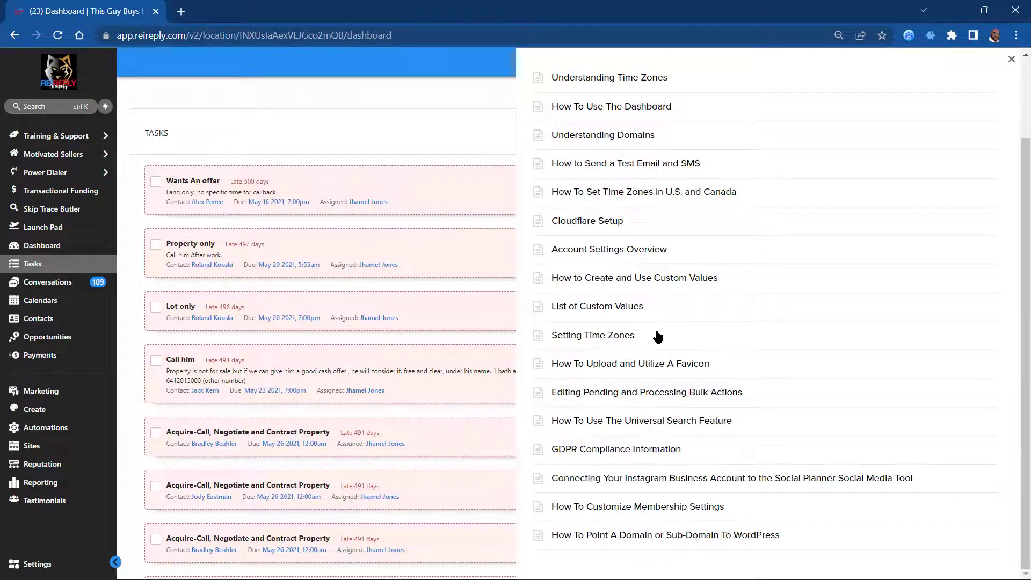
{"action": "scroll", "coordinate": [658, 337], "scroll_direction": "up", "scroll_amount": 2}
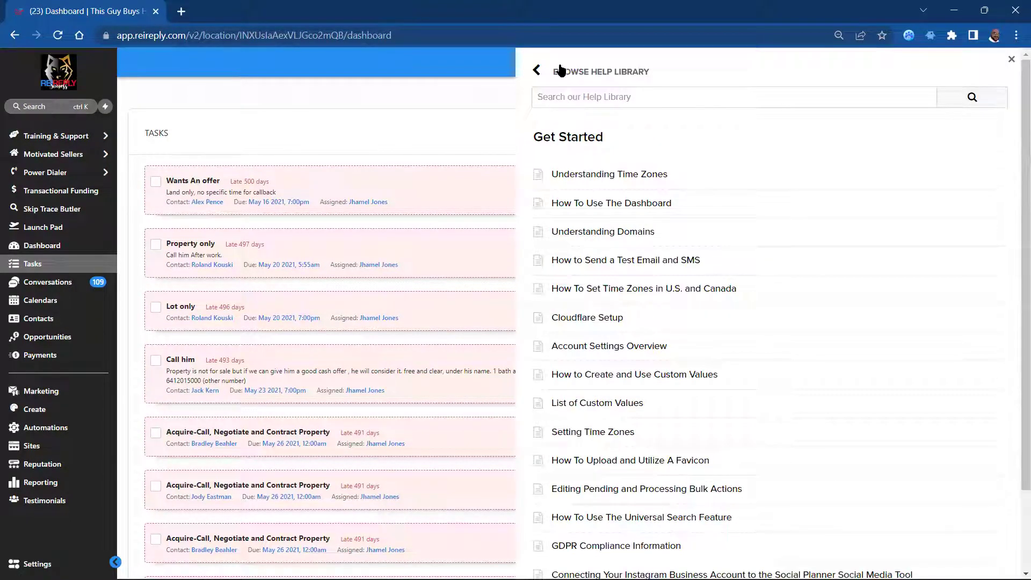
{"action": "left_click", "coordinate": [536, 70]}
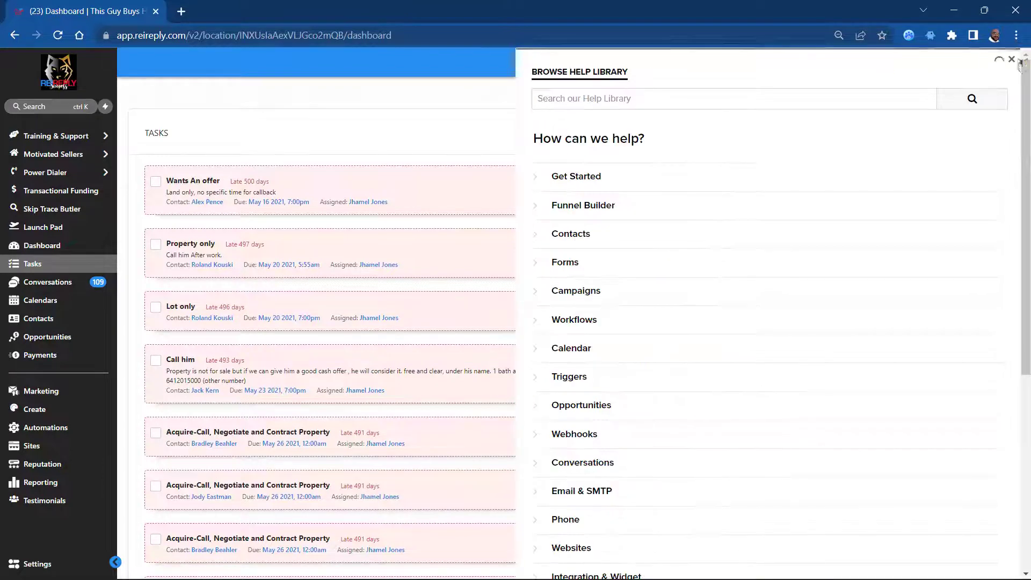
{"action": "left_click", "coordinate": [1011, 61]}
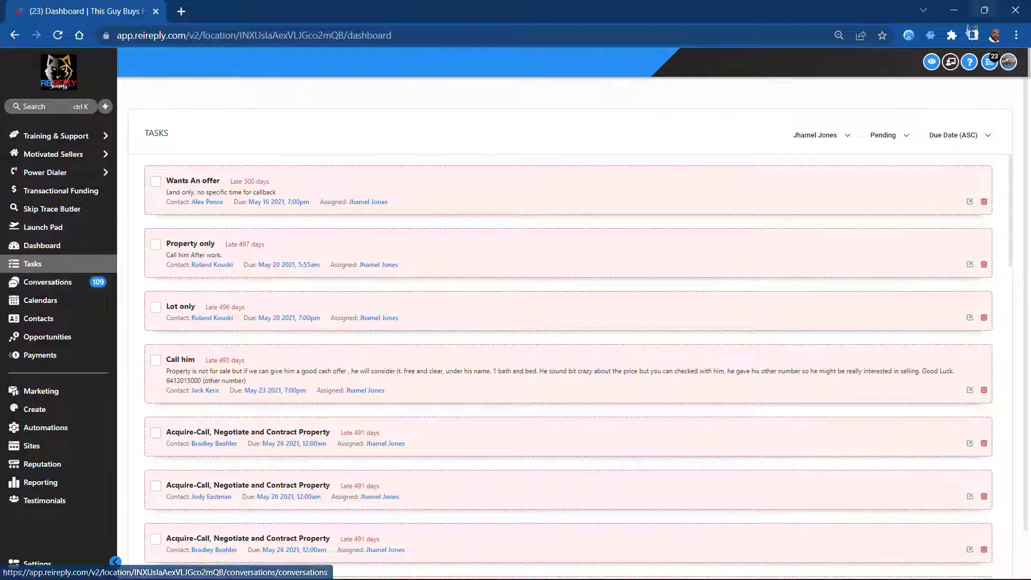
Turn on protection mode to hide the task details and open the Calendars page
{"action": "left_click", "coordinate": [931, 62]}
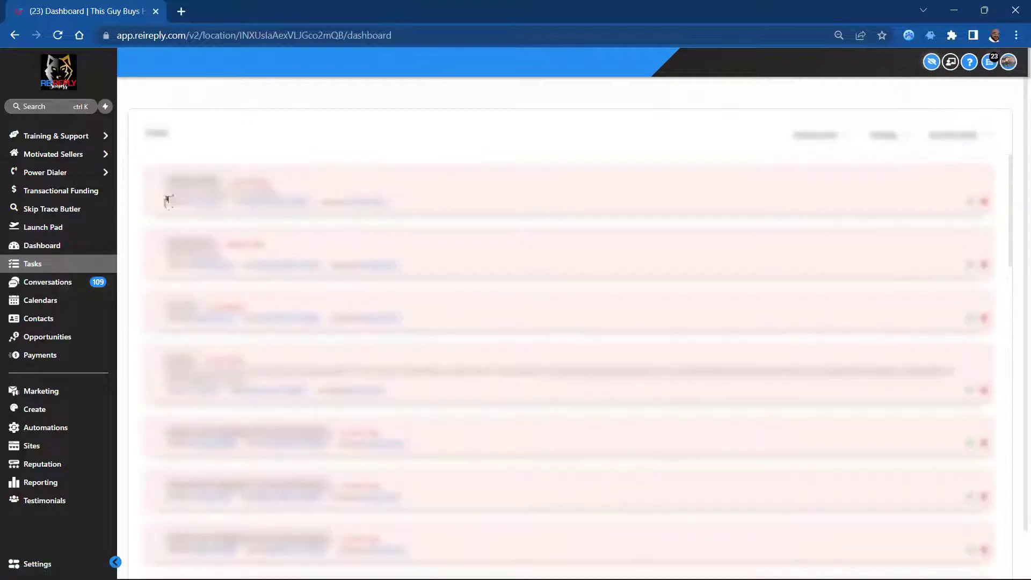
{"action": "left_click", "coordinate": [39, 296]}
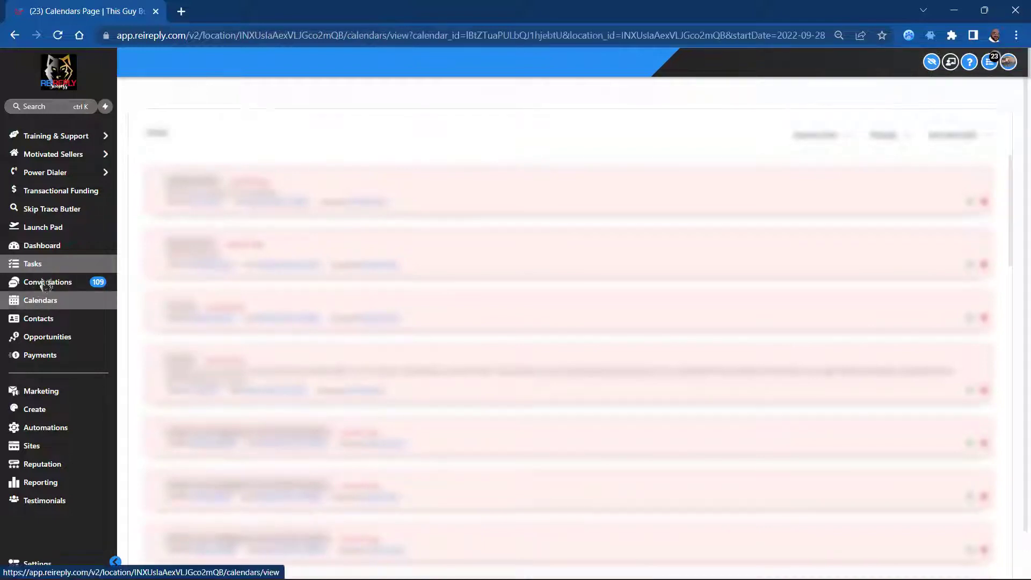
Open the Conversations page, view the recent and full conversation lists, and return to the unread ones
{"action": "left_click", "coordinate": [39, 283]}
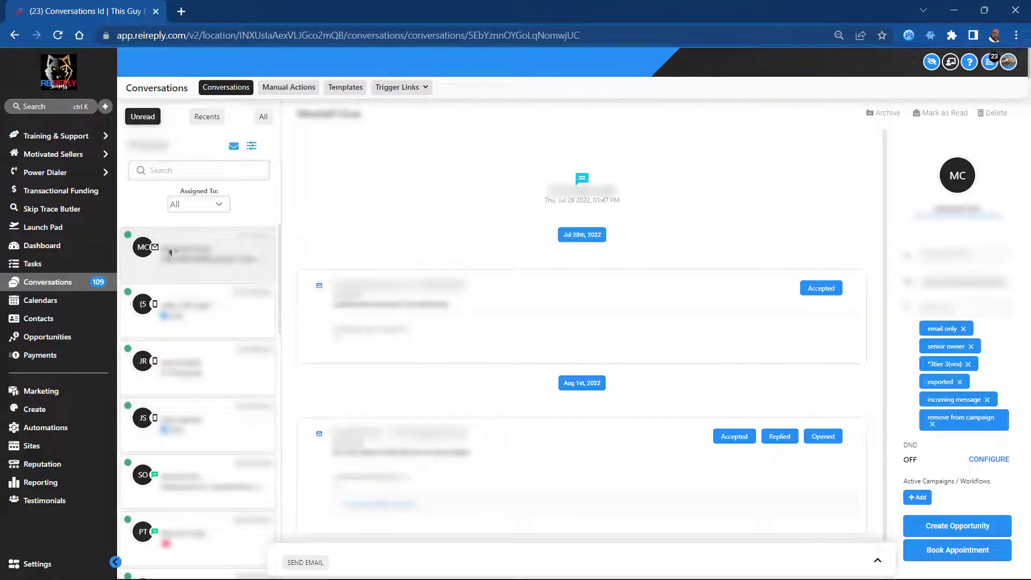
{"action": "left_click", "coordinate": [207, 116]}
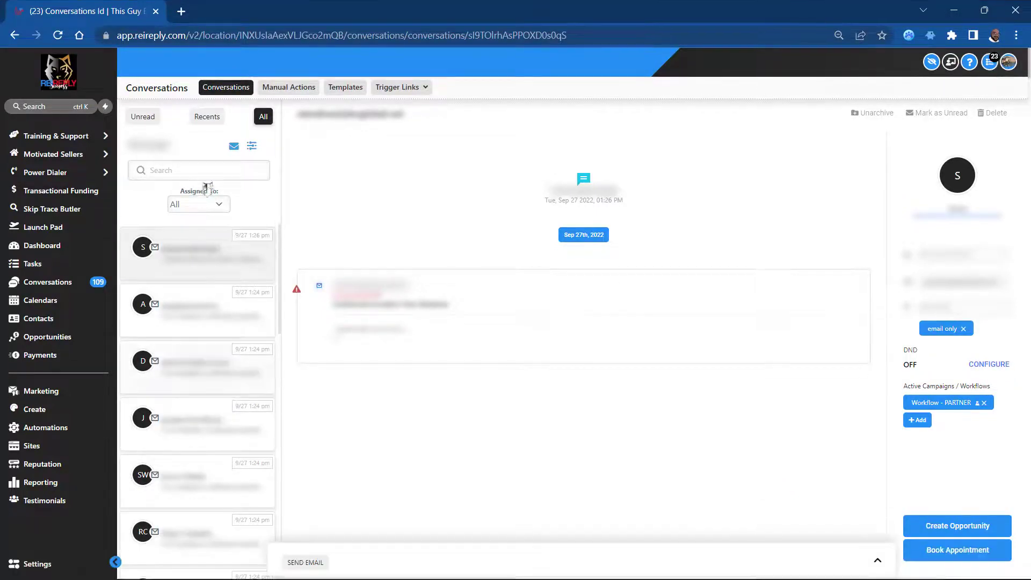
{"action": "left_click", "coordinate": [146, 118]}
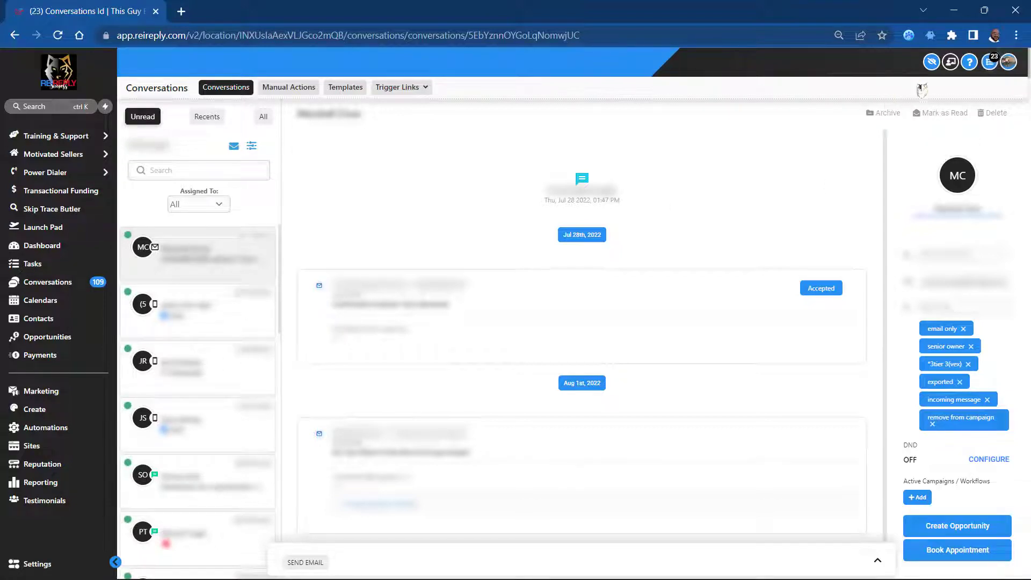
Mark the first four unread conversations as read, one after another
{"action": "left_click", "coordinate": [944, 114]}
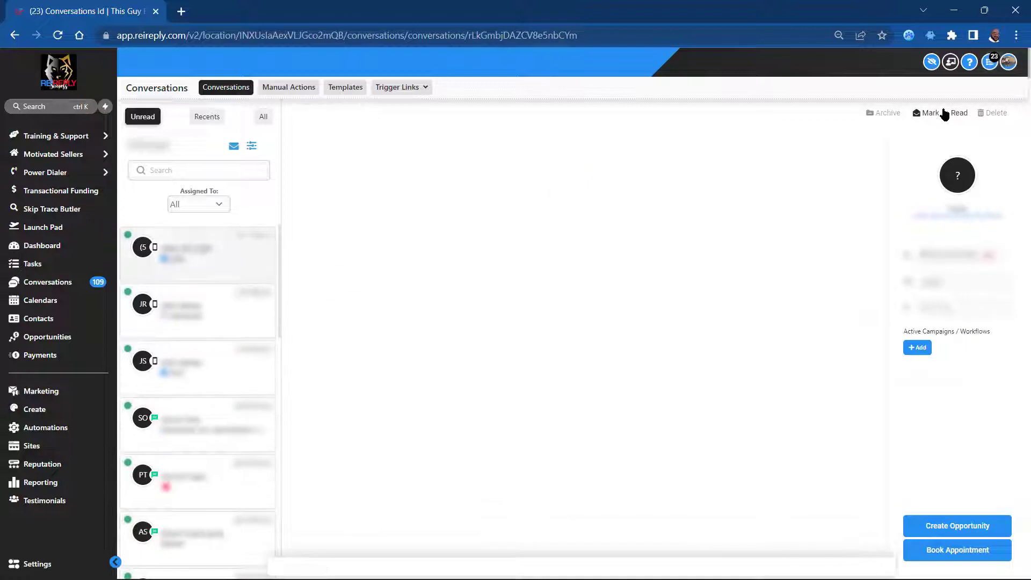
{"action": "left_click", "coordinate": [944, 115]}
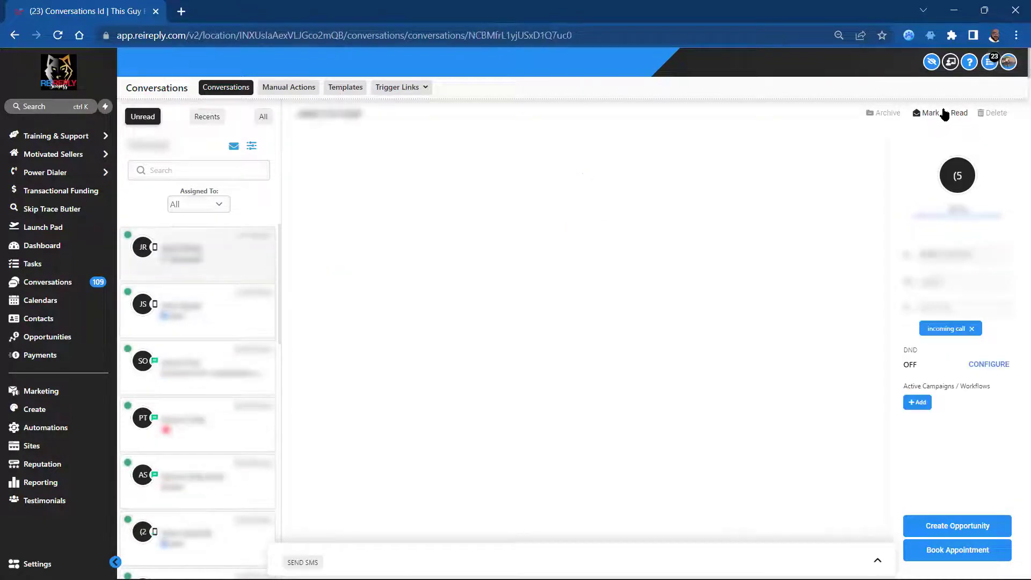
{"action": "left_click", "coordinate": [944, 114]}
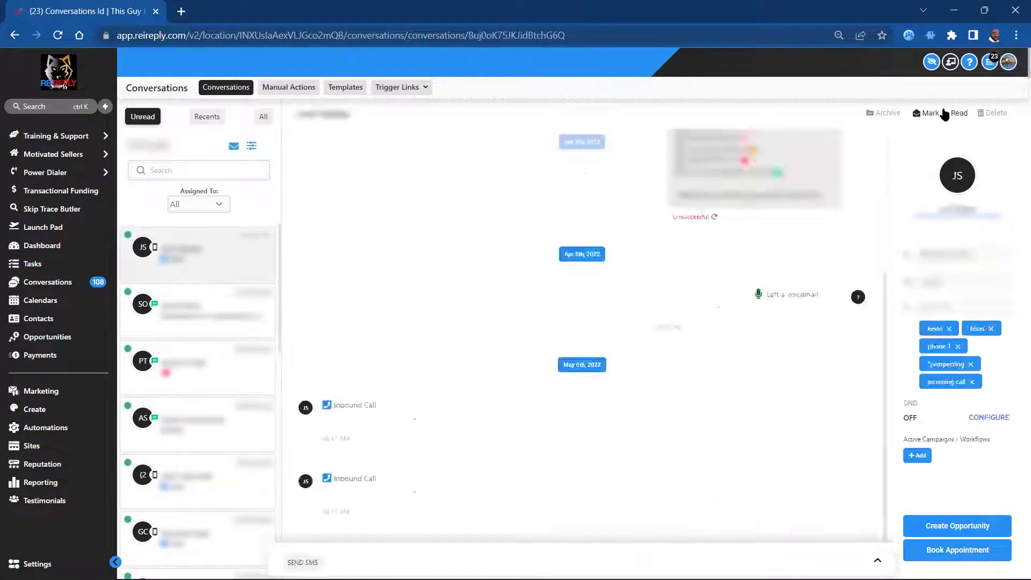
{"action": "left_click", "coordinate": [944, 115]}
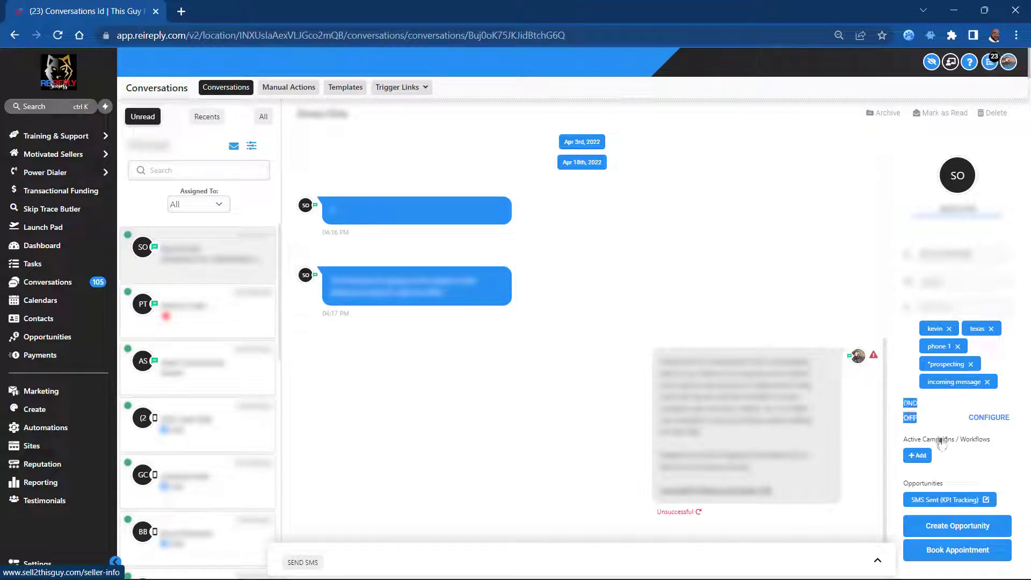
Check the open conversation's campaign assignment option and DND setting, and preview its Book Appointment form without booking anything
{"action": "left_click", "coordinate": [913, 455]}
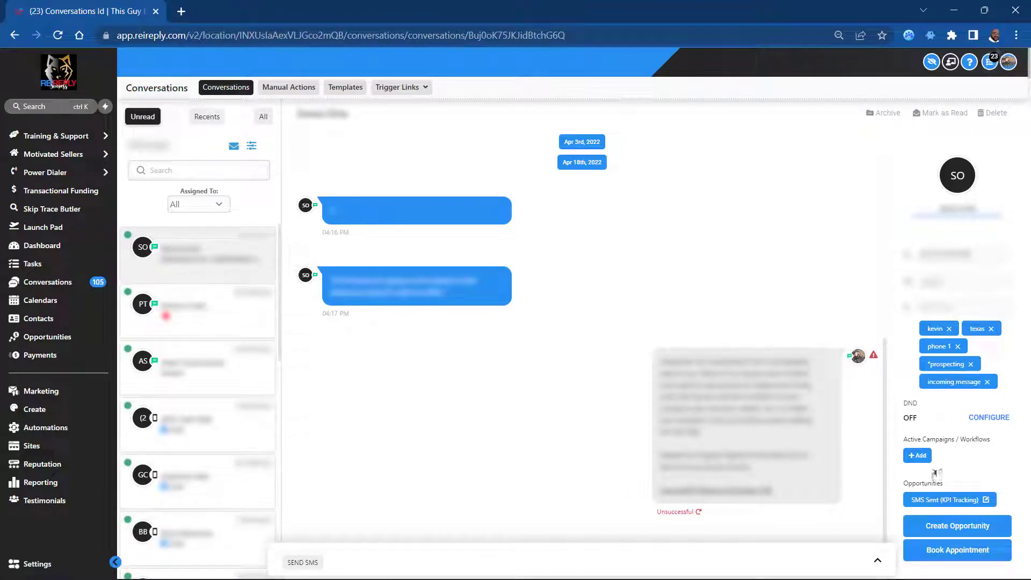
{"action": "left_click", "coordinate": [943, 552]}
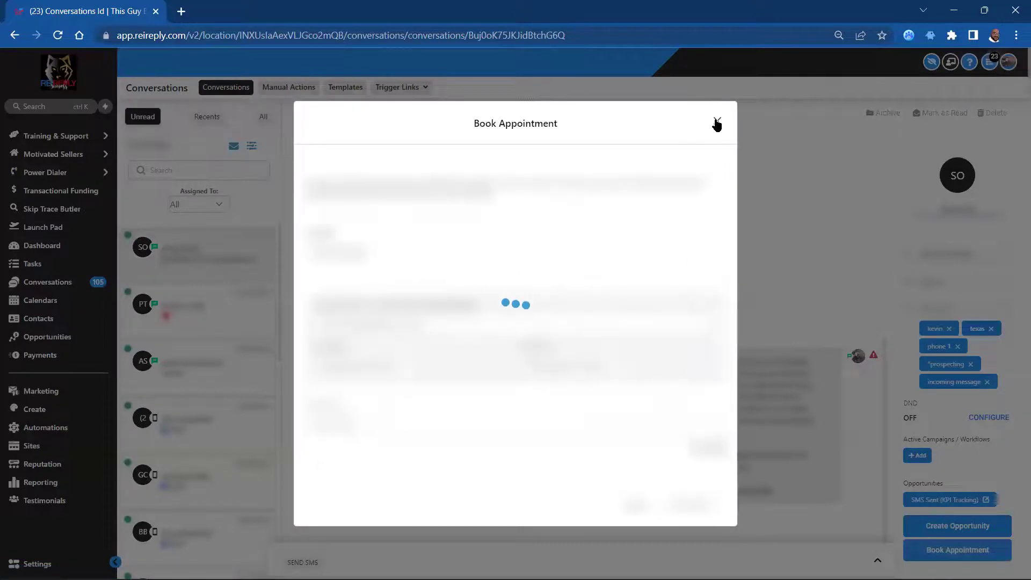
{"action": "left_click", "coordinate": [717, 122]}
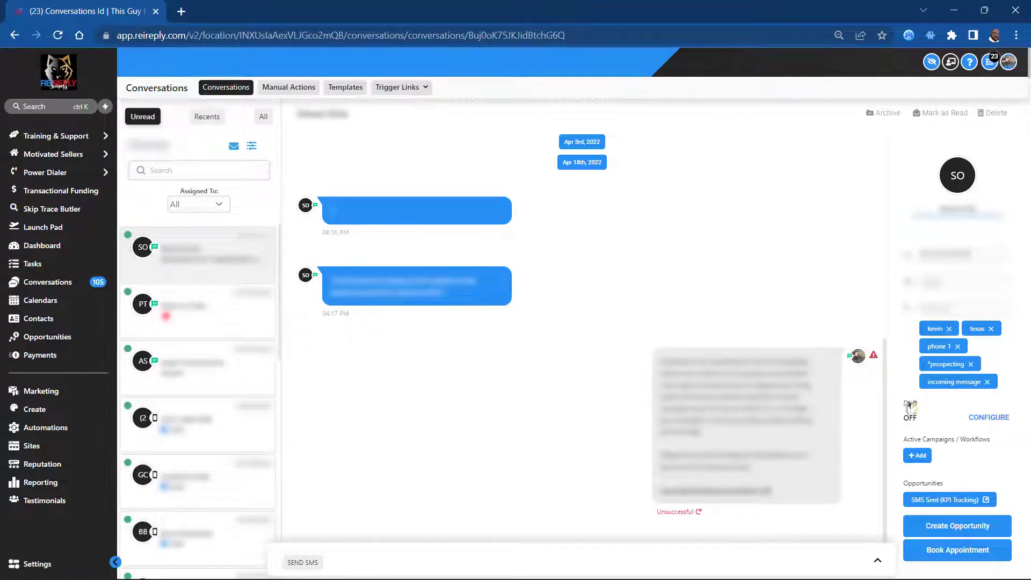
{"action": "left_click_drag", "start_coordinate": [906, 401], "coordinate": [1003, 452]}
{"action": "left_click", "coordinate": [999, 452]}
Open the full record of the conversation's contact, review its Contact, General Info and Additional Info sections, and return to the conversations
{"action": "left_click", "coordinate": [959, 187]}
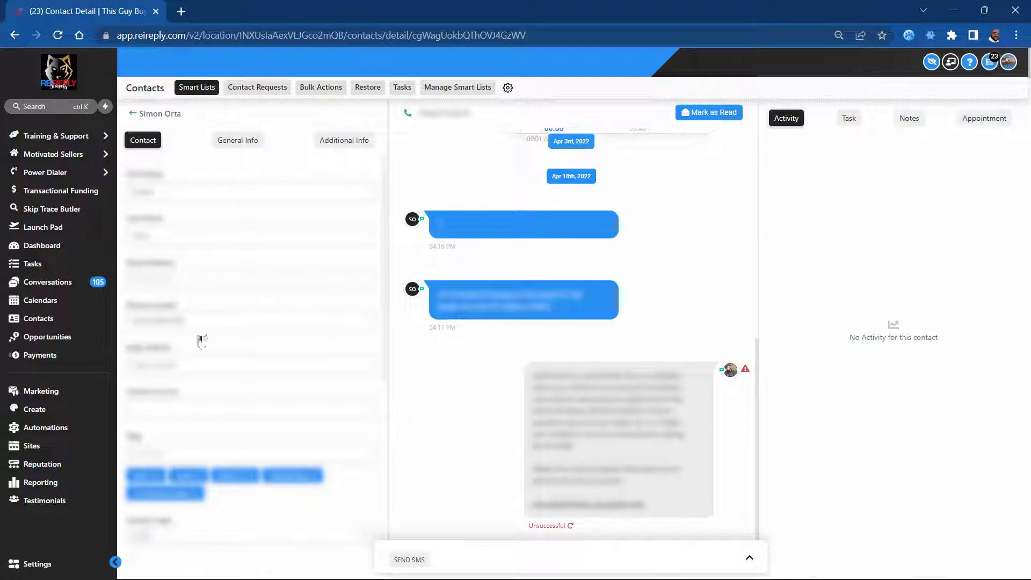
{"action": "scroll", "coordinate": [204, 453], "scroll_direction": "down", "scroll_amount": 1}
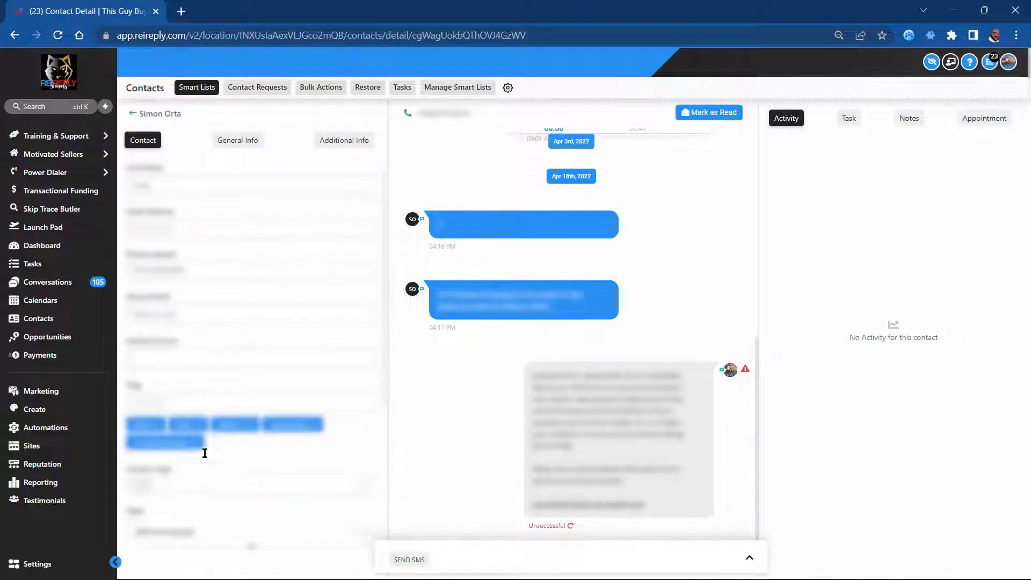
{"action": "scroll", "coordinate": [230, 287], "scroll_direction": "down", "scroll_amount": 3}
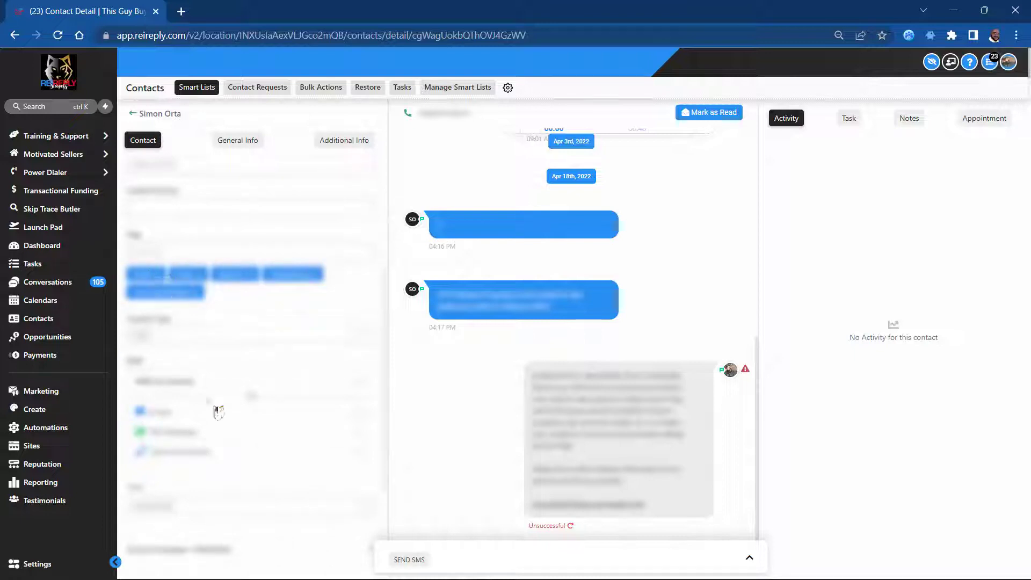
{"action": "scroll", "coordinate": [217, 412], "scroll_direction": "down", "scroll_amount": 2}
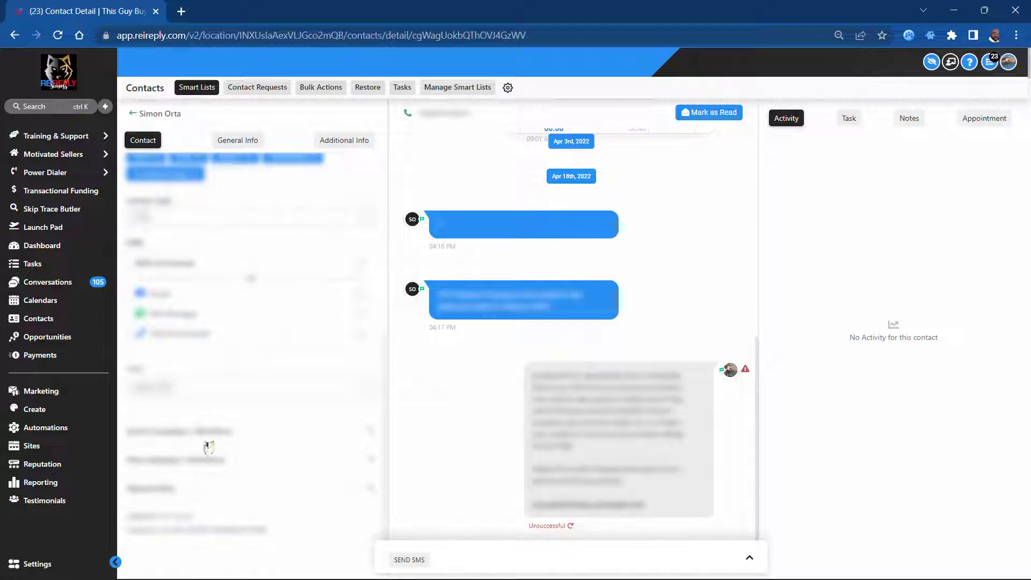
{"action": "scroll", "coordinate": [210, 449], "scroll_direction": "up", "scroll_amount": 3}
{"action": "left_click", "coordinate": [239, 141]}
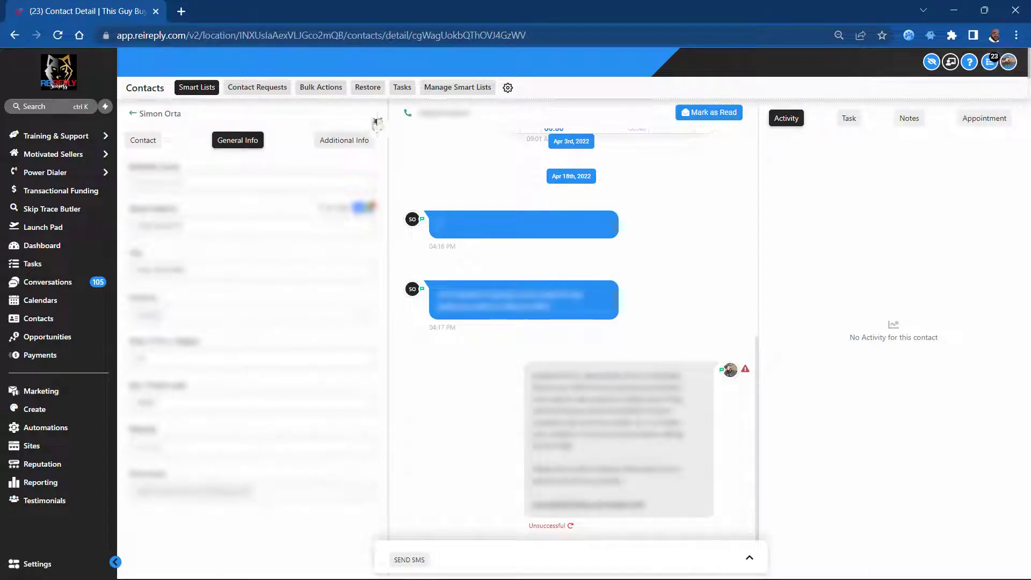
{"action": "left_click", "coordinate": [342, 139]}
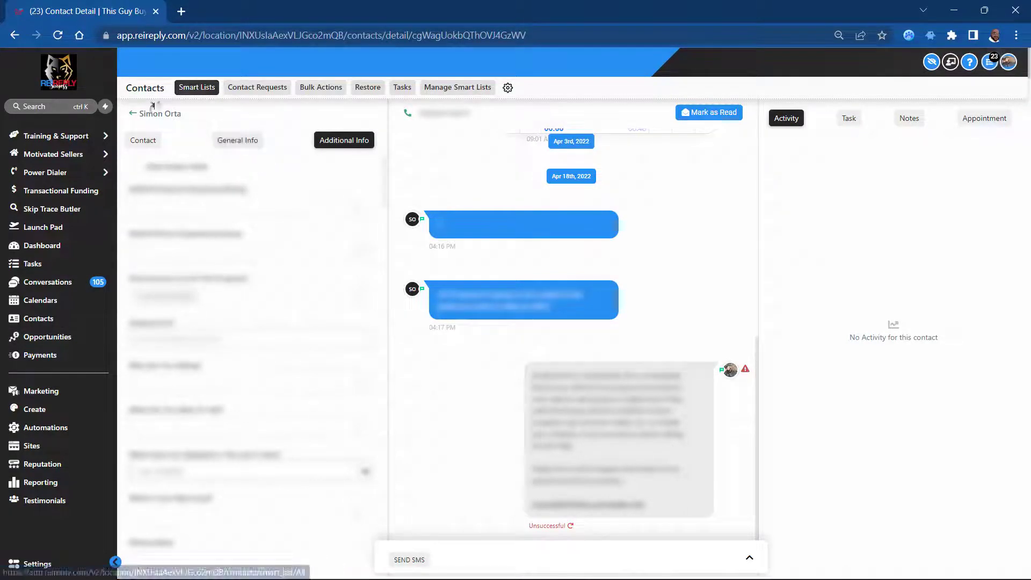
{"action": "left_click", "coordinate": [132, 113]}
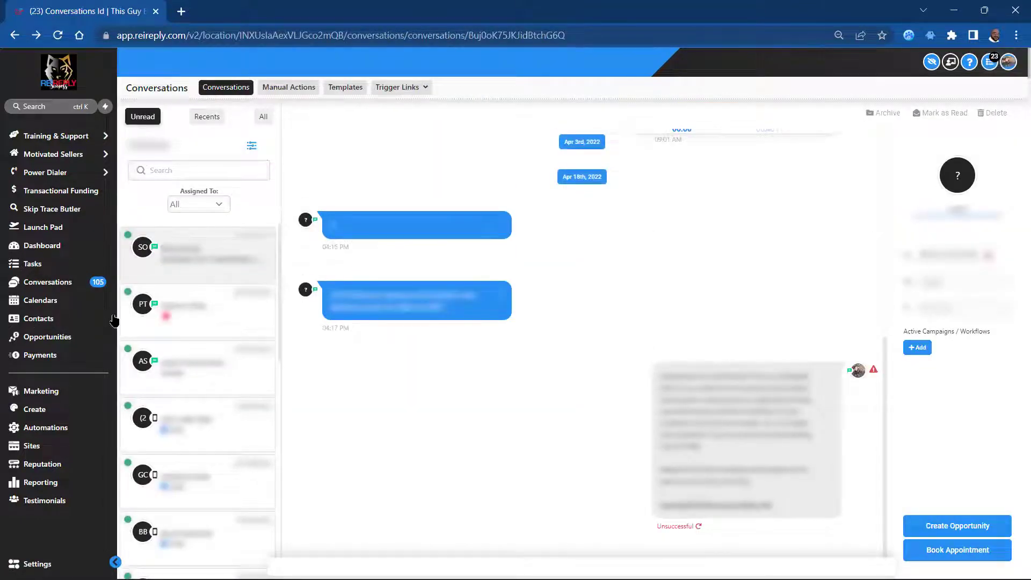
Open the Contacts smart lists, look through all contacts and set the page size to 100
{"action": "left_click", "coordinate": [107, 319]}
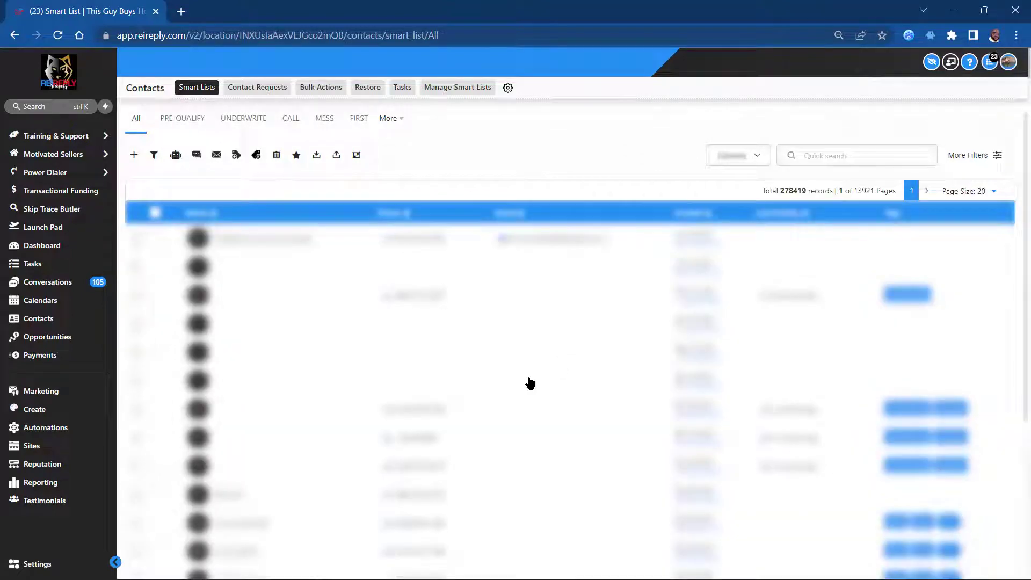
{"action": "scroll", "coordinate": [649, 266], "scroll_direction": "down", "scroll_amount": 4}
{"action": "scroll", "coordinate": [647, 265], "scroll_direction": "up", "scroll_amount": 4}
{"action": "left_click", "coordinate": [974, 194]}
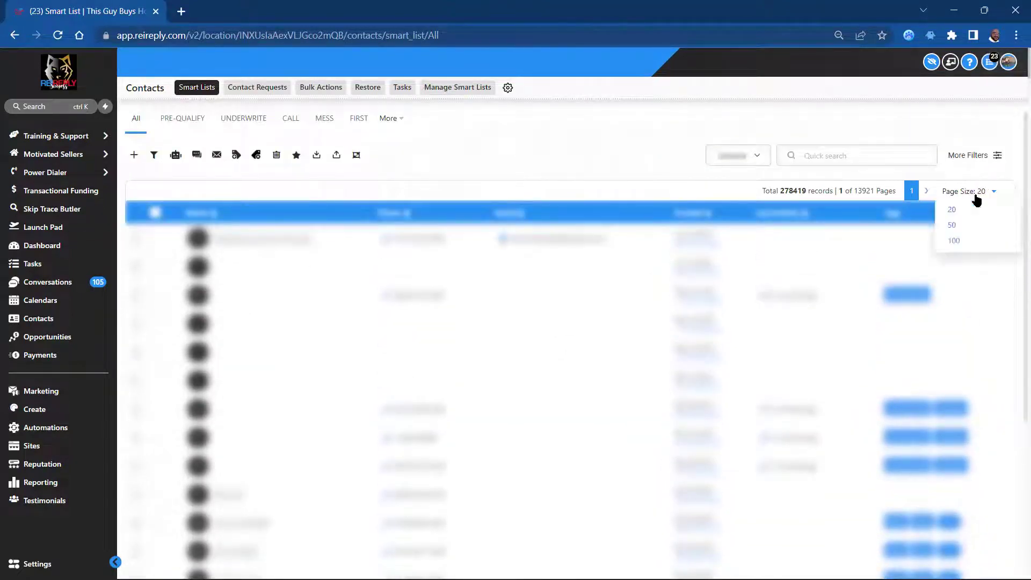
{"action": "left_click", "coordinate": [959, 239]}
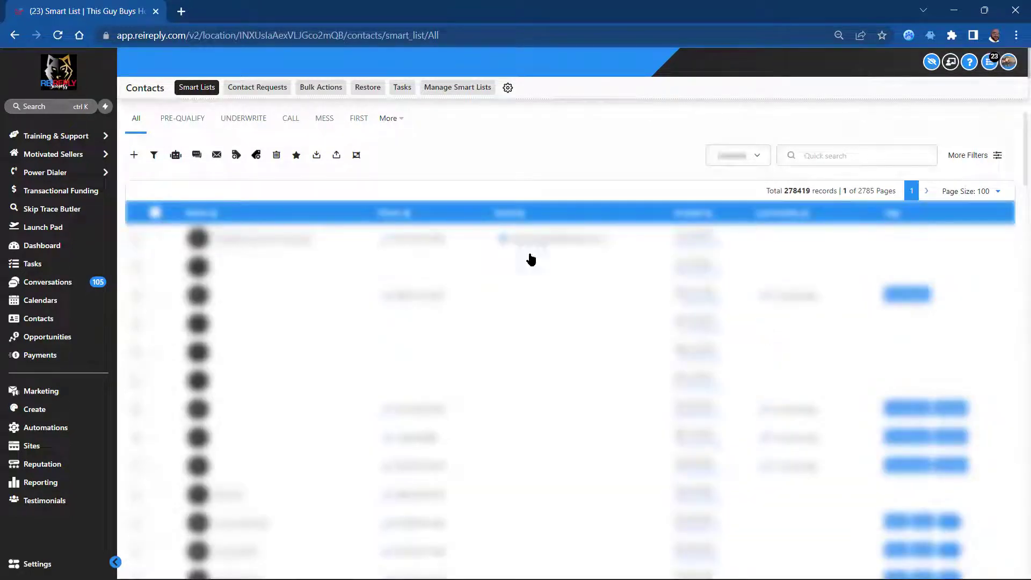
Start a contact filter on Tag with the Is condition and browse the available tags
{"action": "left_click", "coordinate": [996, 156]}
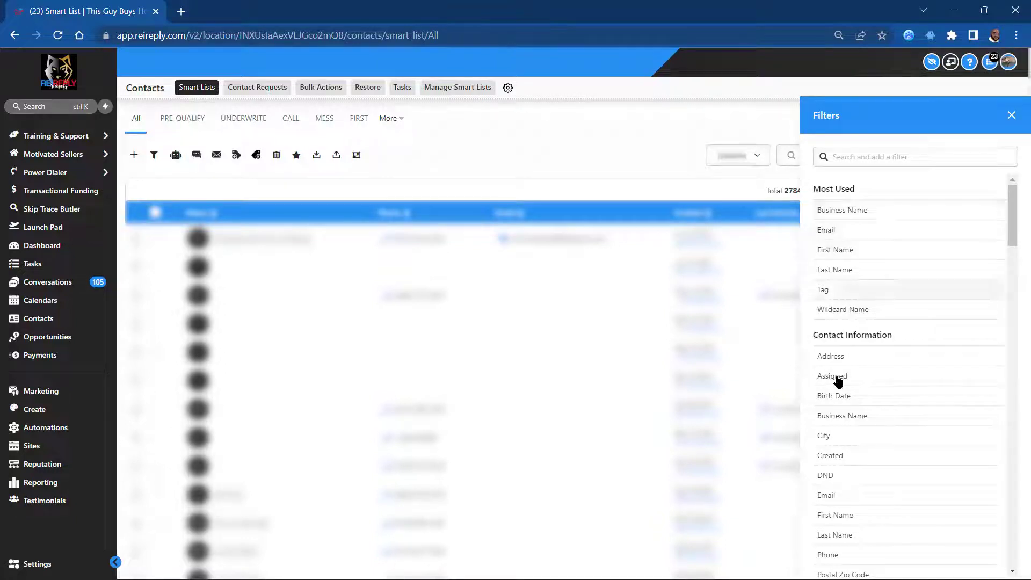
{"action": "left_click", "coordinate": [838, 289]}
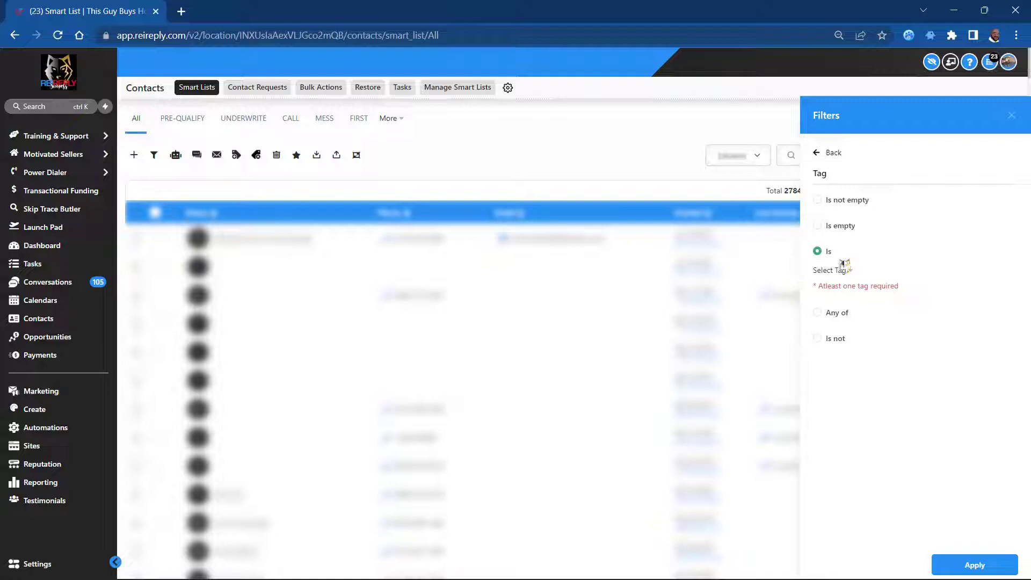
{"action": "left_click", "coordinate": [456, 87]}
{"action": "left_click_drag", "start_coordinate": [838, 272], "coordinate": [848, 283]}
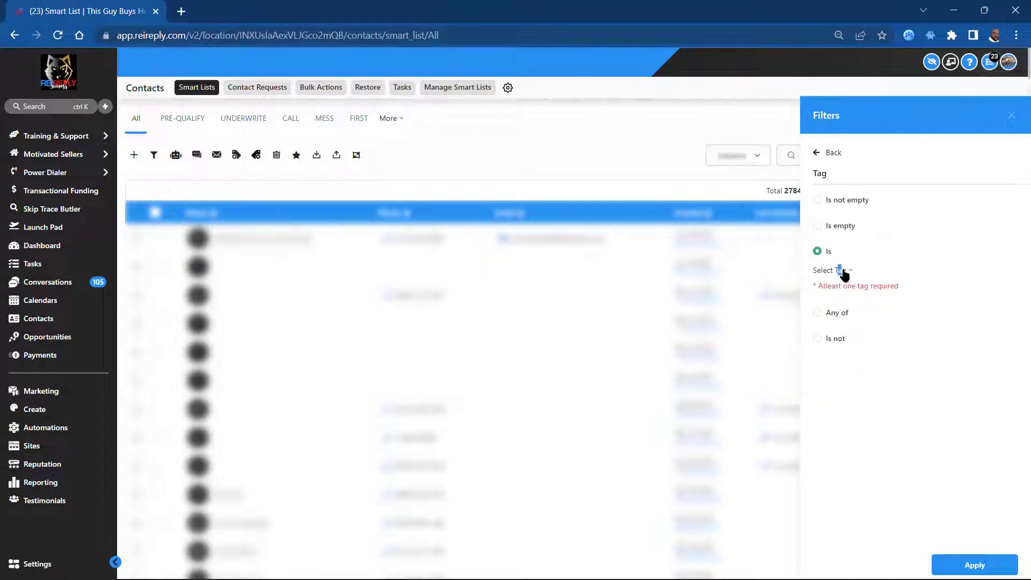
{"action": "left_click", "coordinate": [844, 273]}
{"action": "scroll", "coordinate": [872, 350], "scroll_direction": "down", "scroll_amount": 5}
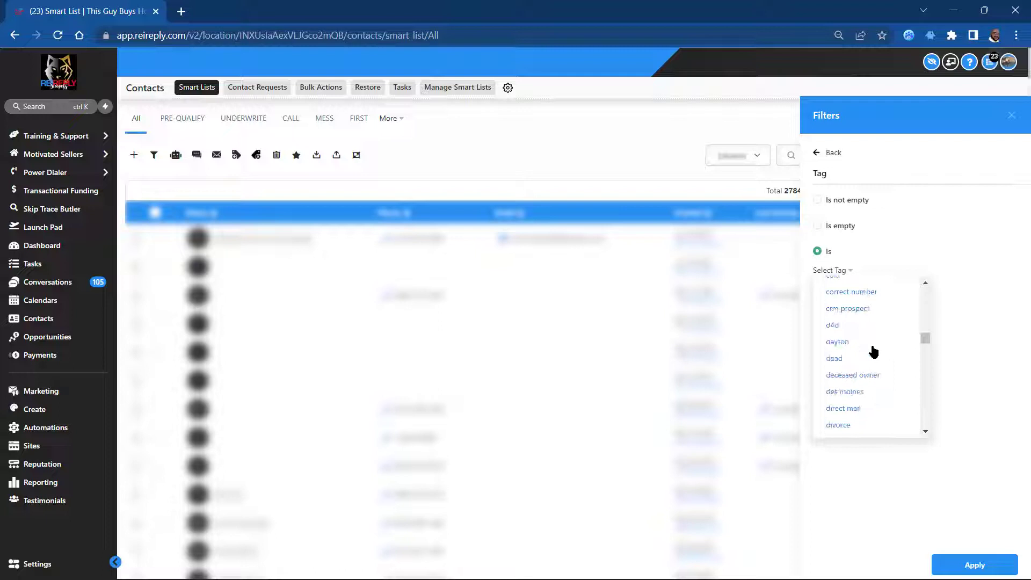
Find the pre-foreclosure tag by searching the page for "forecl", apply it as the filter and check the filtered record total
{"action": "key", "text": "ctrl+f"}
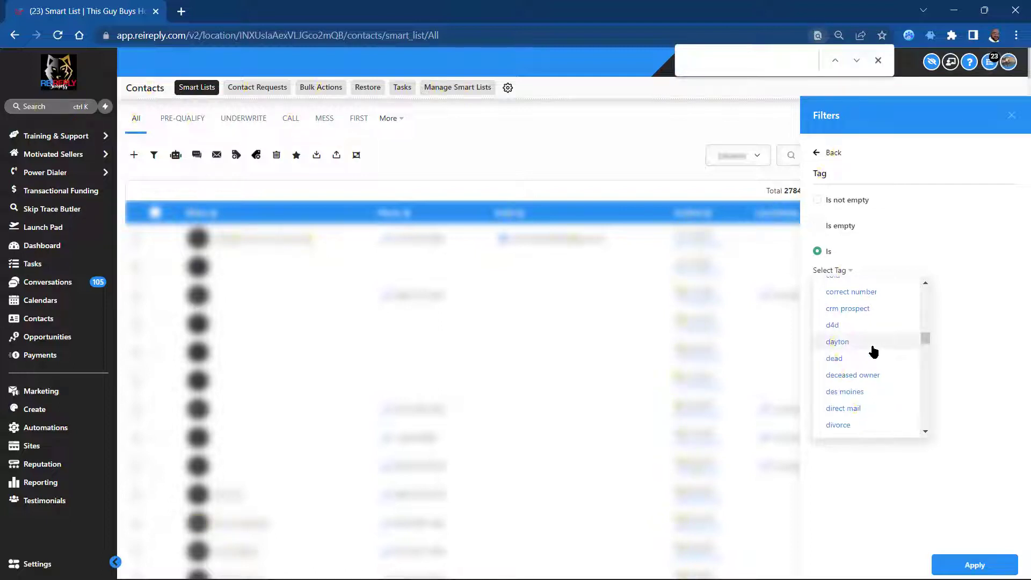
{"action": "type", "text": "prefp"}
{"action": "key", "text": "BackSpace"}
{"action": "key", "text": "BackSpace"}
{"action": "key", "text": "BackSpace"}
{"action": "type", "text": "forecl"}
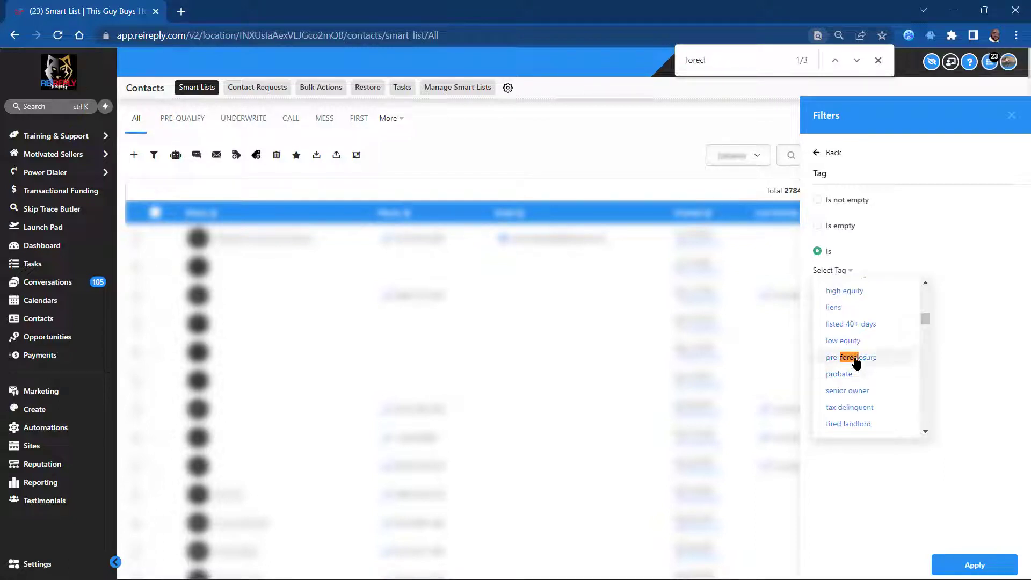
{"action": "left_click", "coordinate": [859, 358]}
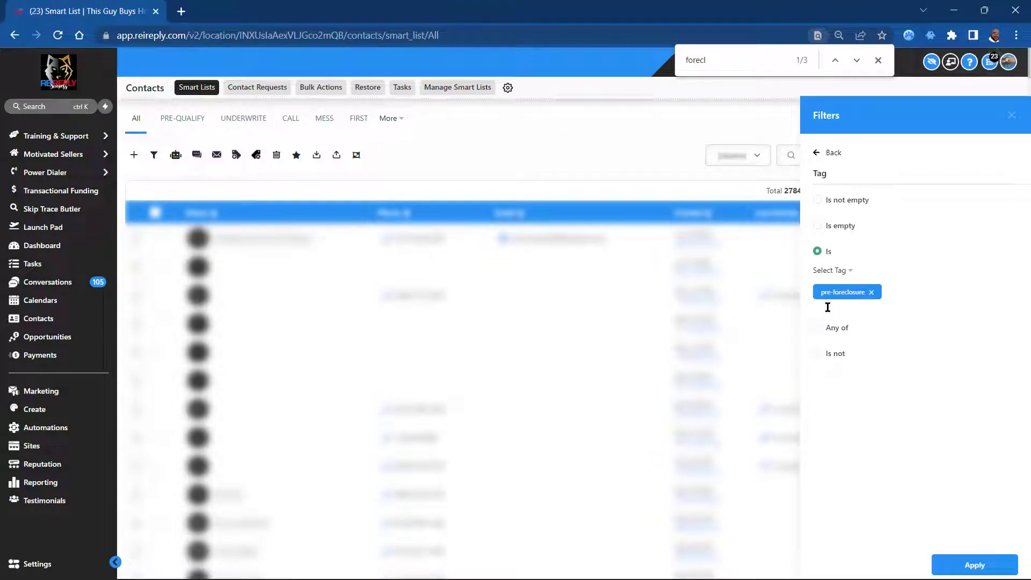
{"action": "left_click", "coordinate": [1012, 562]}
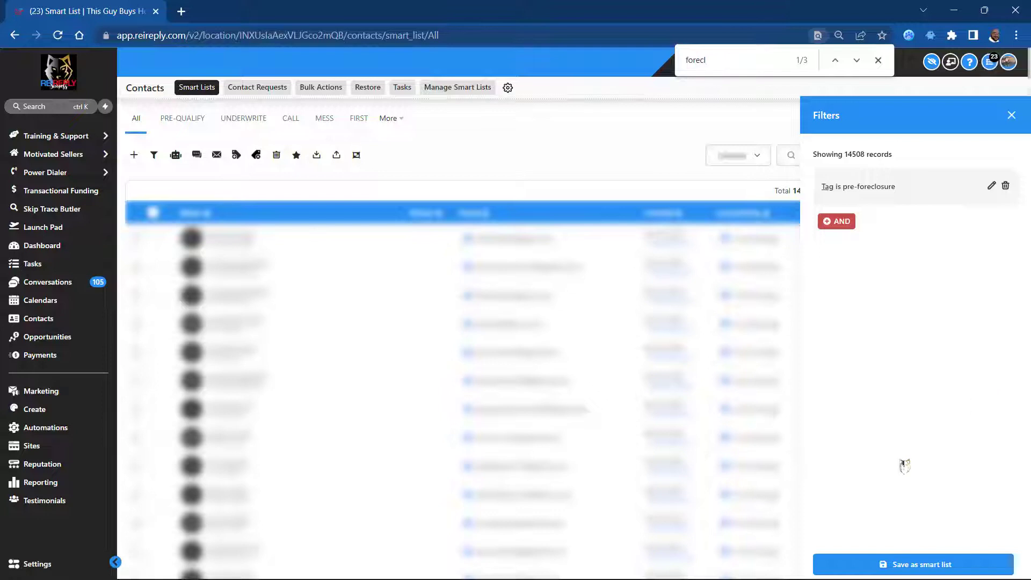
{"action": "left_click", "coordinate": [1012, 114]}
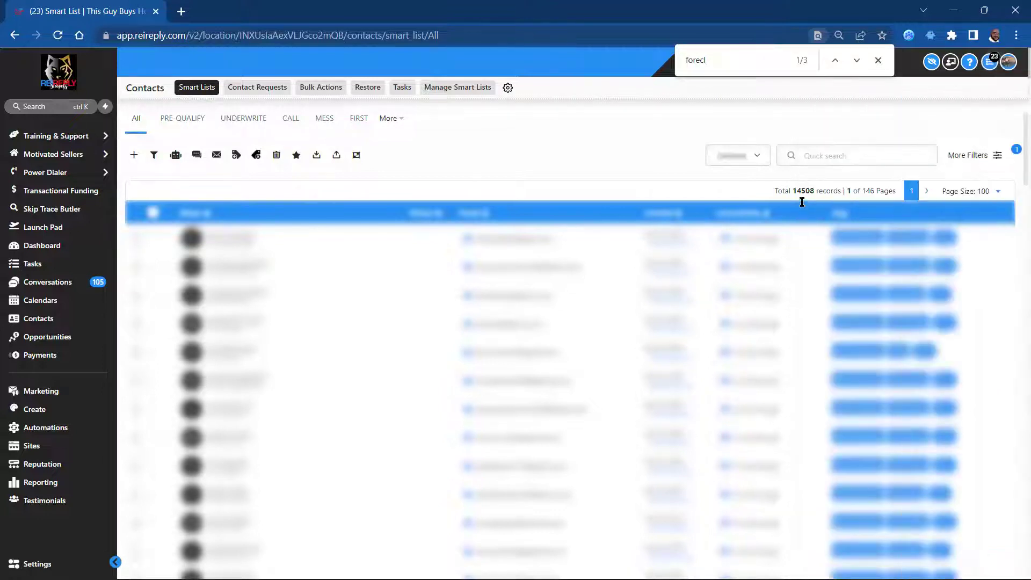
{"action": "left_click_drag", "start_coordinate": [792, 191], "coordinate": [822, 190]}
{"action": "left_click", "coordinate": [563, 169]}
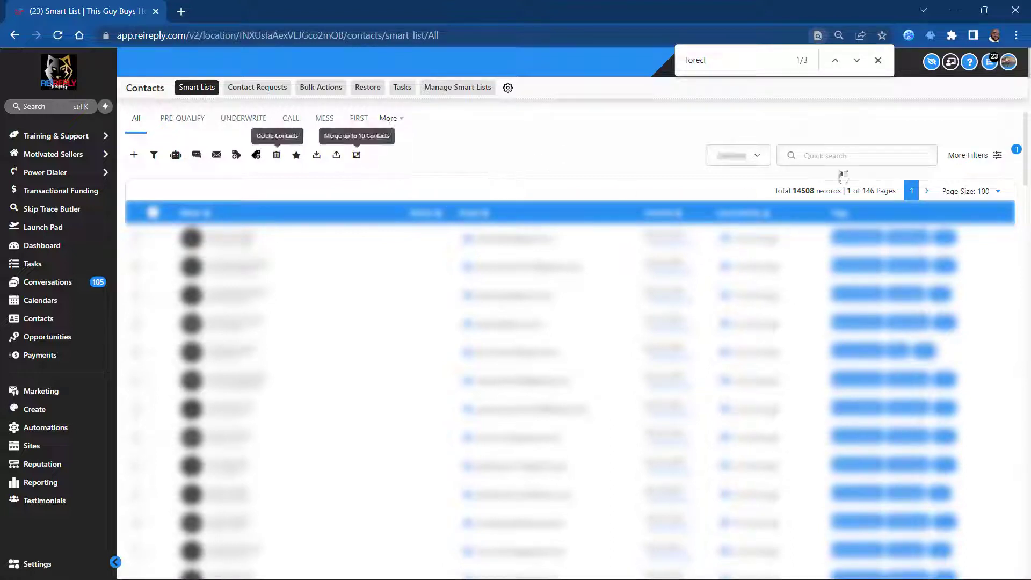
Save the pre-foreclosure filter as a smart list named Pre-Fore2 and show the additional smart lists
{"action": "left_click", "coordinate": [970, 156]}
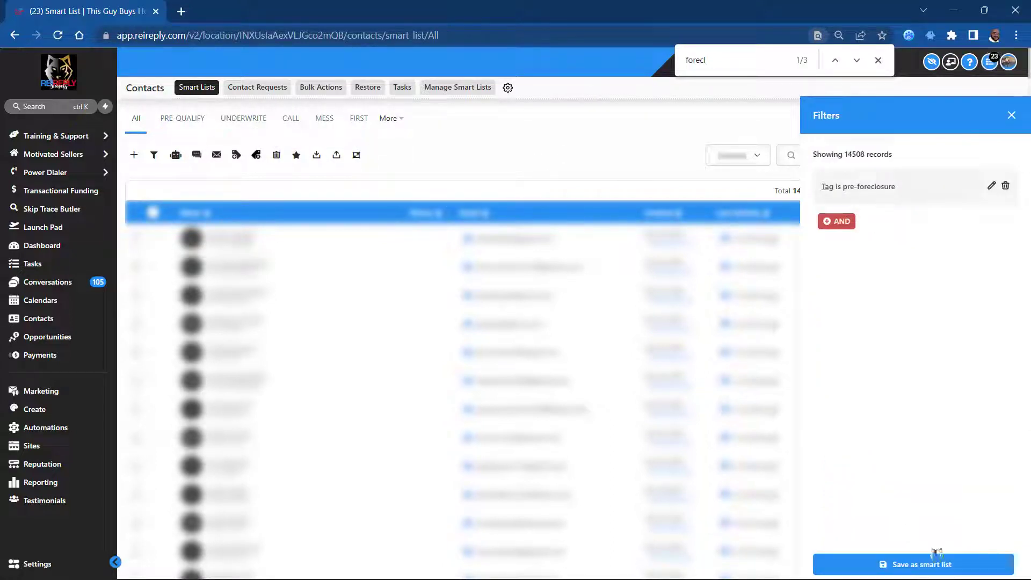
{"action": "left_click", "coordinate": [912, 564]}
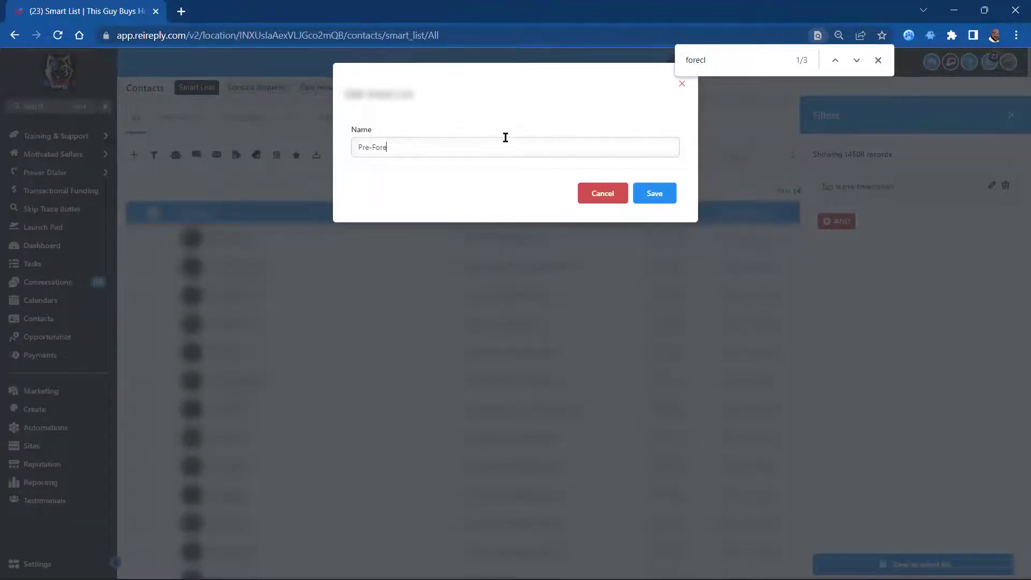
{"action": "left_click", "coordinate": [646, 189]}
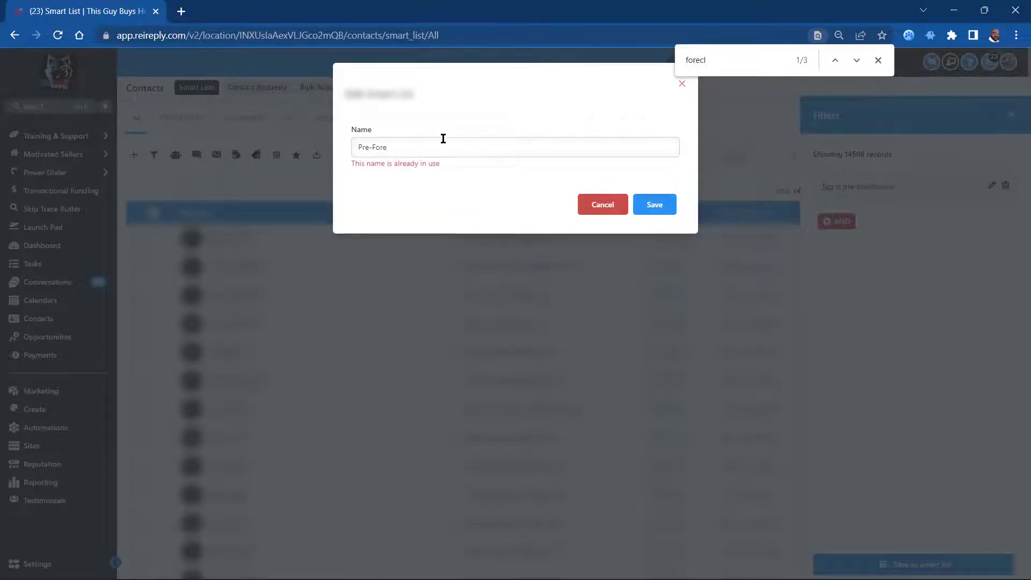
{"action": "left_click", "coordinate": [648, 203]}
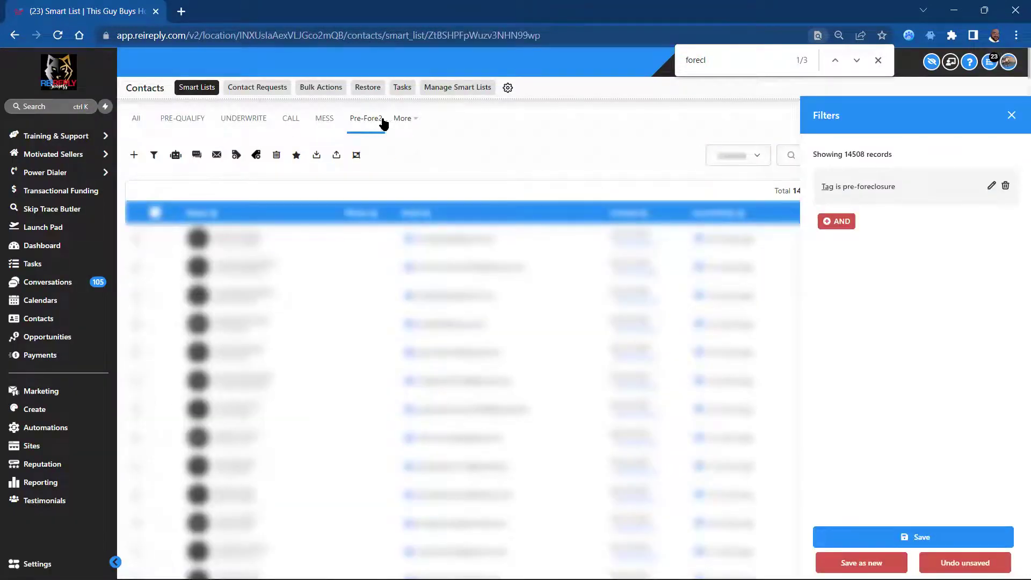
{"action": "left_click", "coordinate": [415, 121]}
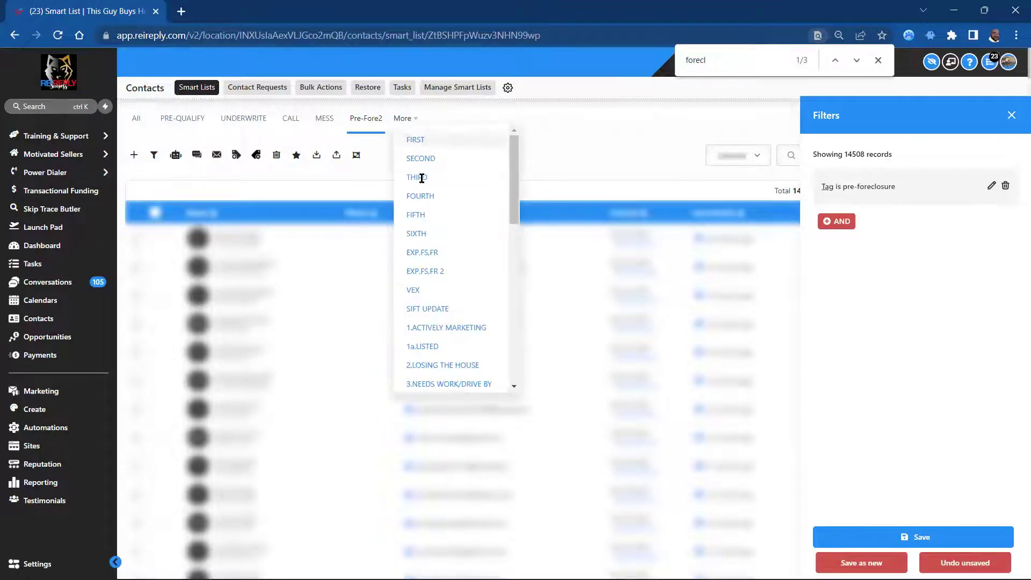
Look through the additional smart lists and close the contact filters
{"action": "scroll", "coordinate": [432, 255], "scroll_direction": "down", "scroll_amount": 6}
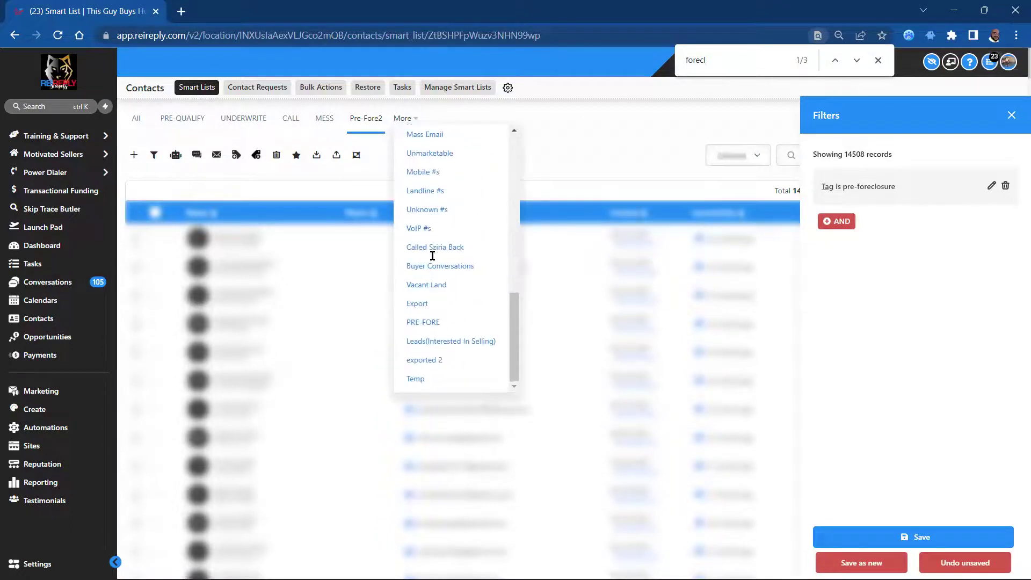
{"action": "scroll", "coordinate": [432, 255], "scroll_direction": "up", "scroll_amount": 8}
{"action": "left_click", "coordinate": [617, 136]}
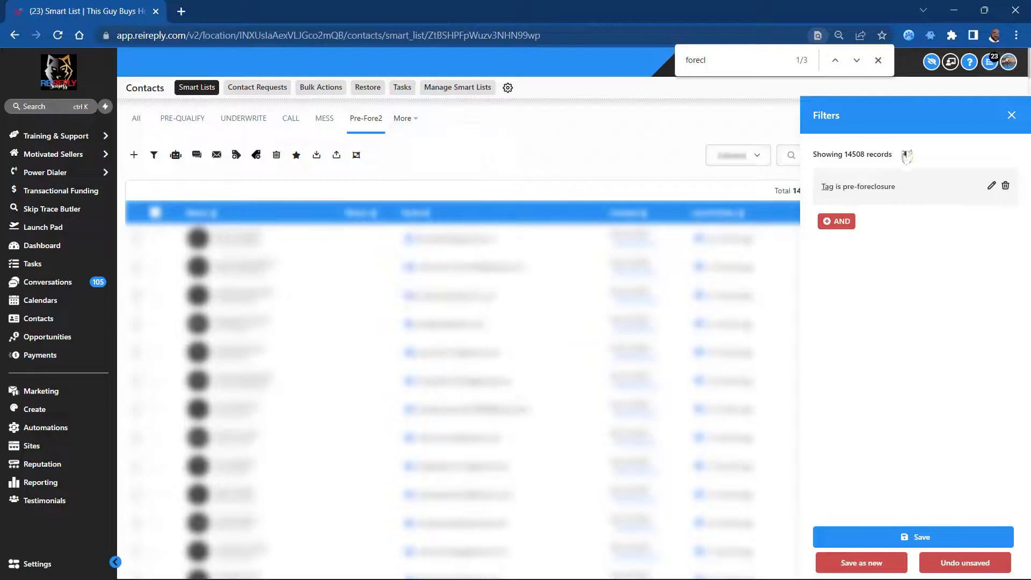
{"action": "left_click", "coordinate": [1011, 117]}
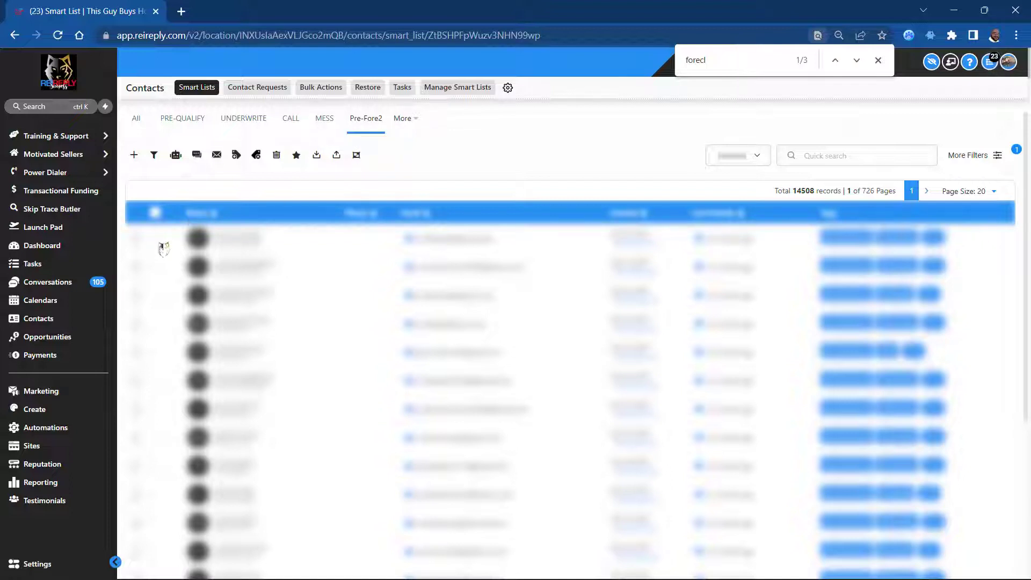
Select only the first three contacts in Pre-Fore2, preview merging them and back out of the merge
{"action": "left_click", "coordinate": [156, 213]}
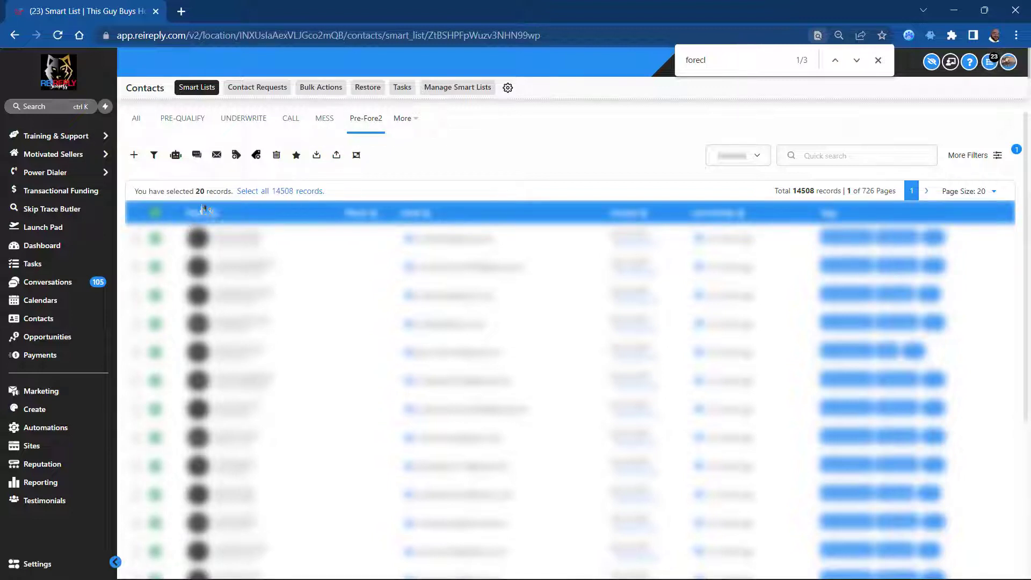
{"action": "left_click", "coordinate": [163, 216]}
{"action": "left_click", "coordinate": [156, 238]}
{"action": "left_click", "coordinate": [157, 267]}
{"action": "left_click", "coordinate": [155, 294]}
{"action": "left_click", "coordinate": [355, 155]}
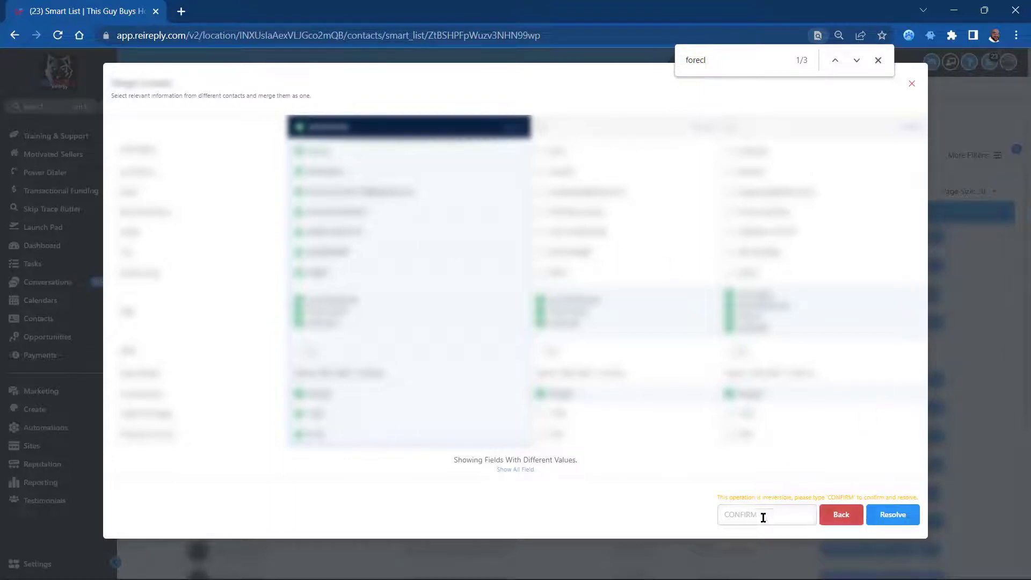
{"action": "left_click", "coordinate": [843, 516]}
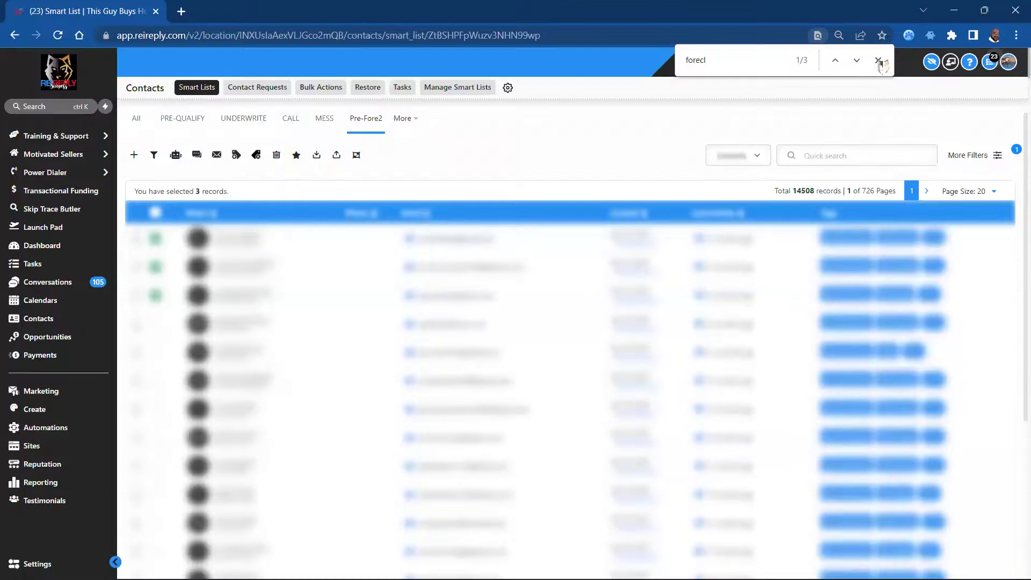
{"action": "key", "text": "Escape"}
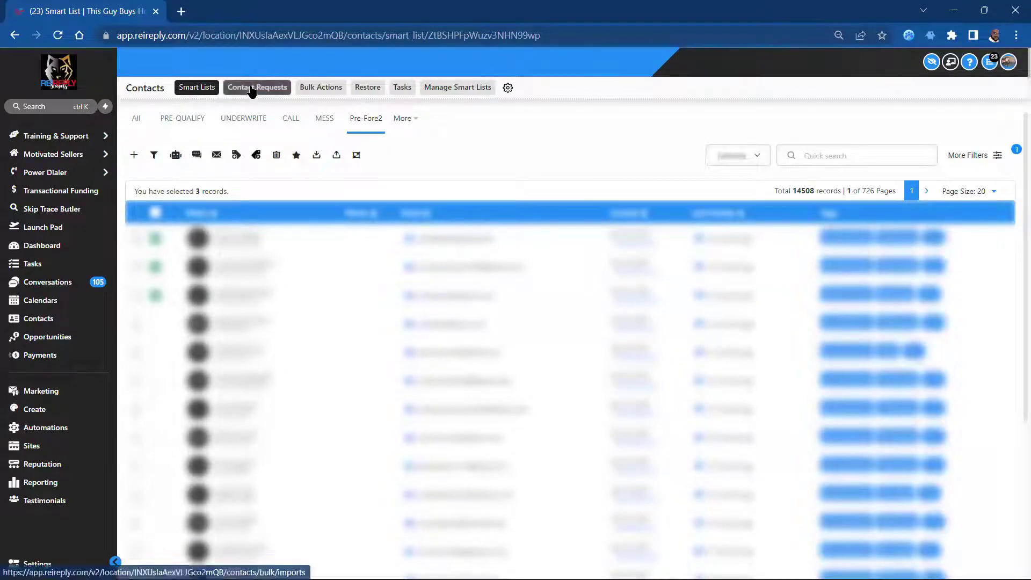
Look through the Contact Requests, Bulk Actions, Restore, Tasks and Manage Smart Lists pages of the contacts section
{"action": "left_click", "coordinate": [236, 88]}
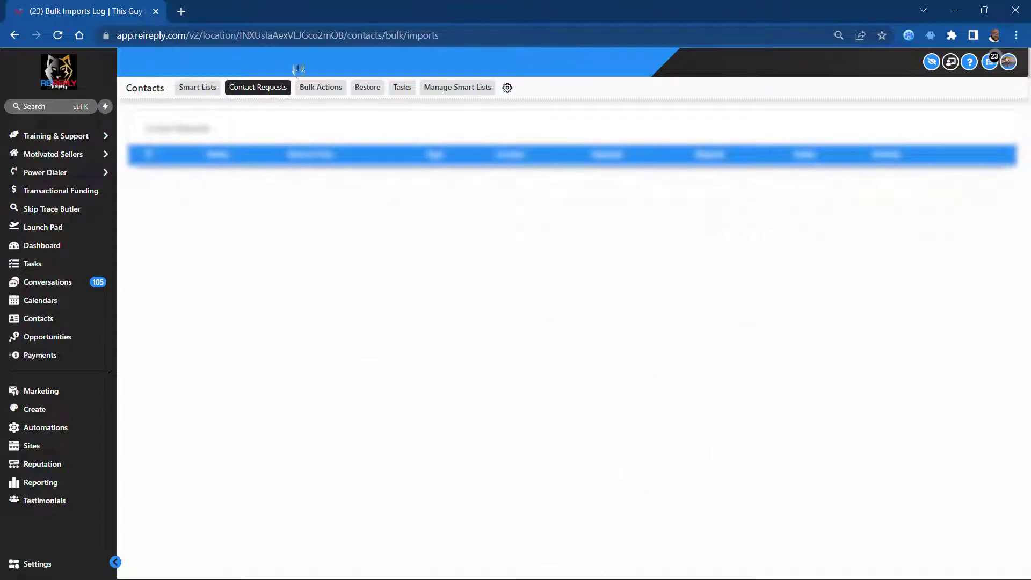
{"action": "left_click", "coordinate": [330, 89]}
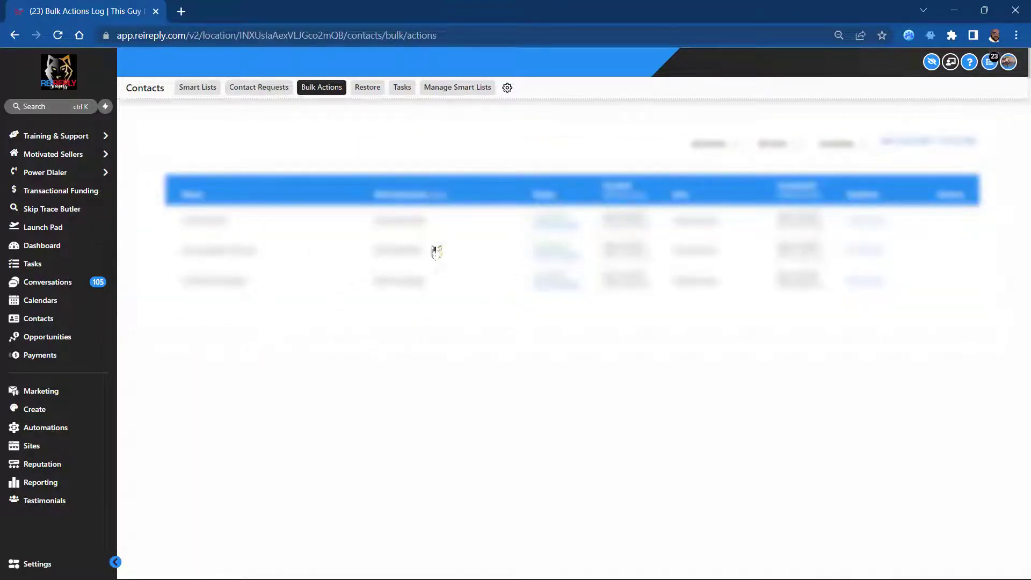
{"action": "left_click", "coordinate": [366, 88]}
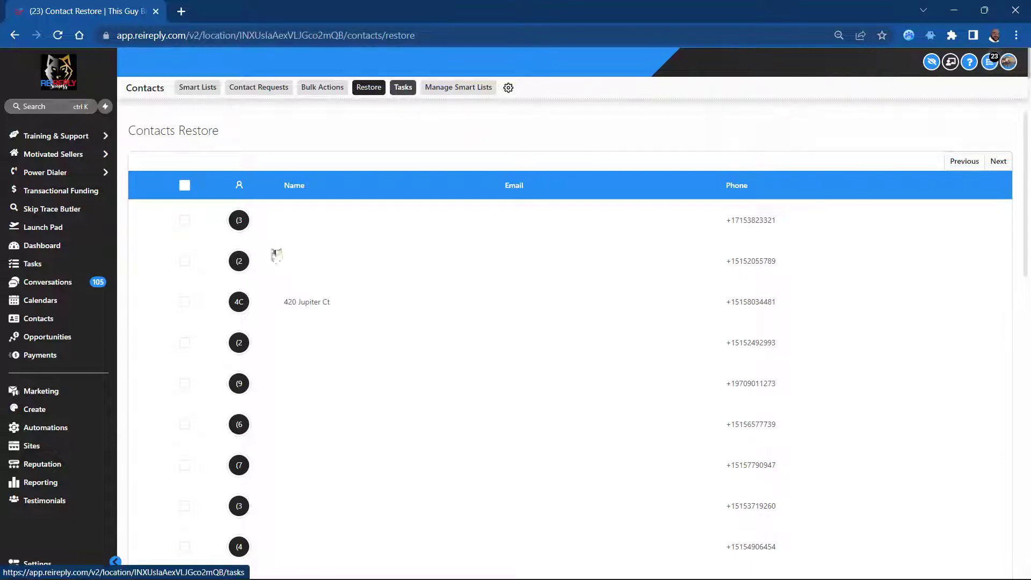
{"action": "left_click", "coordinate": [404, 88]}
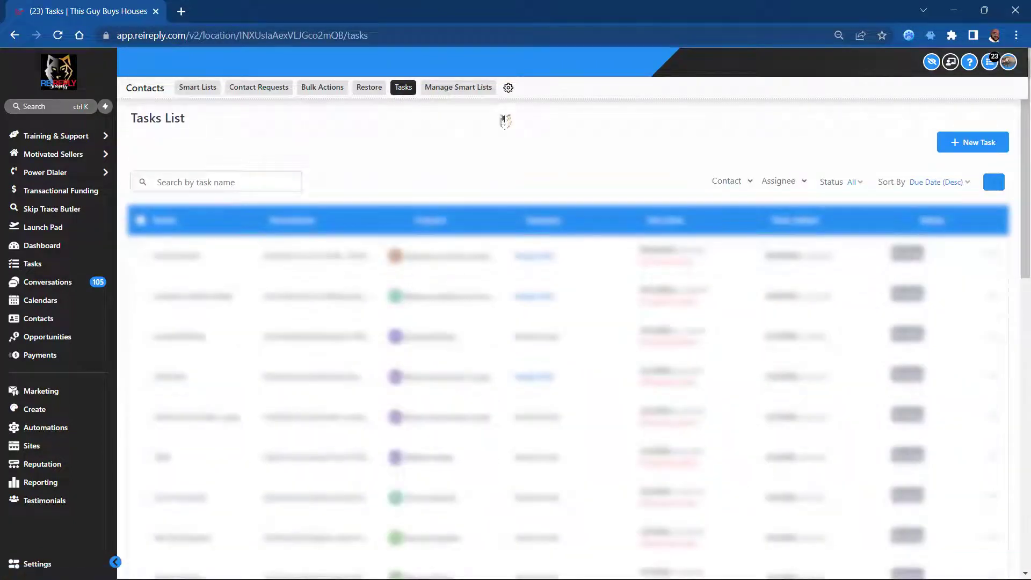
{"action": "left_click", "coordinate": [458, 88]}
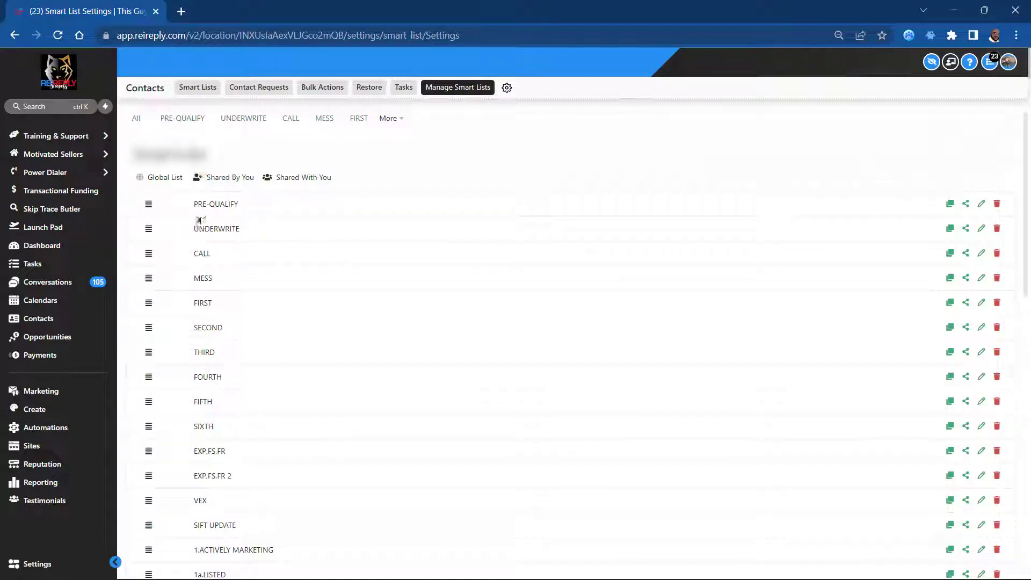
{"action": "left_click_drag", "start_coordinate": [149, 330], "coordinate": [148, 328]}
Open the first contact of the PRE-QUALIFY smart list and show its notes
{"action": "left_click", "coordinate": [190, 119]}
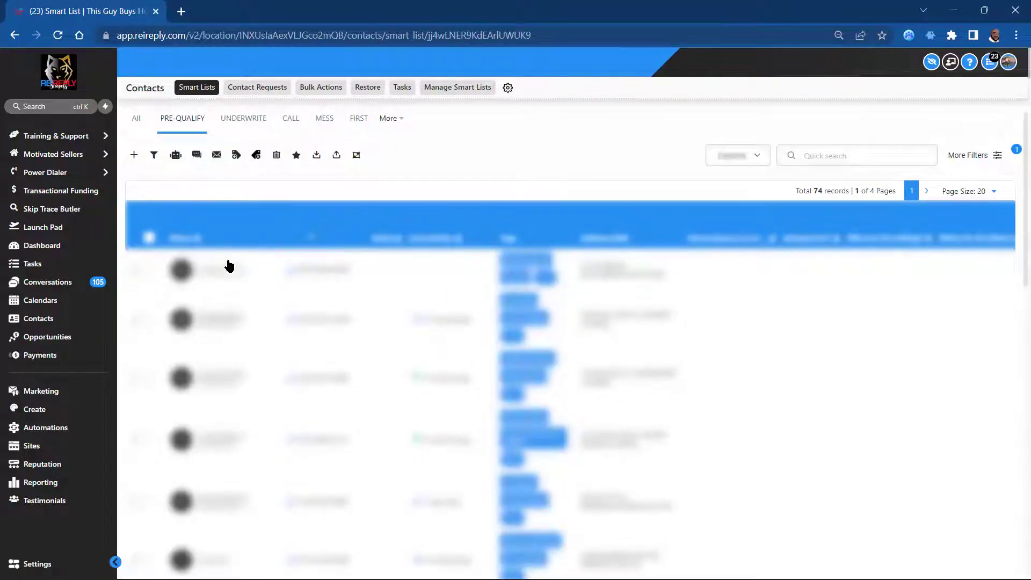
{"action": "left_click", "coordinate": [290, 319]}
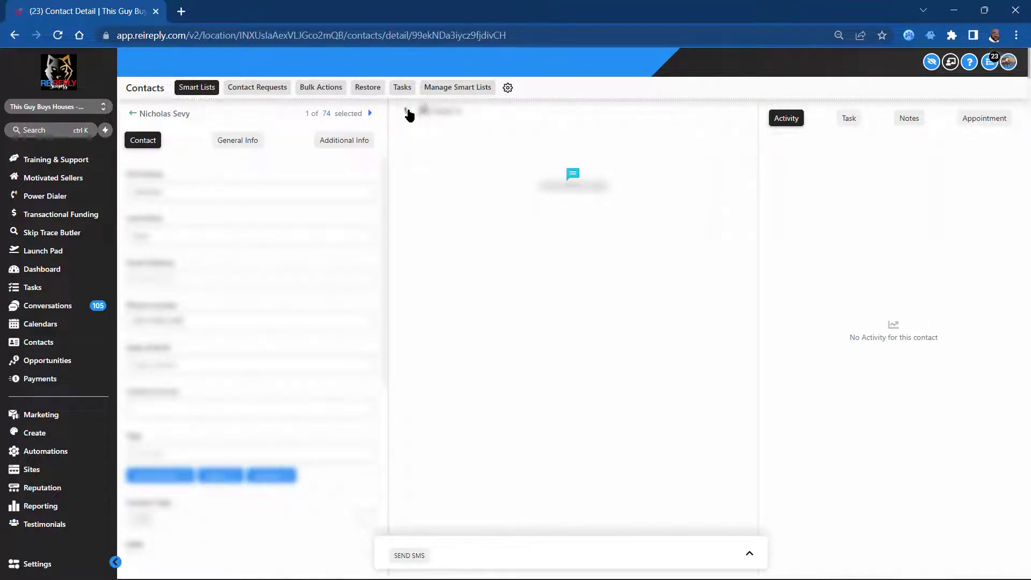
{"action": "left_click", "coordinate": [909, 118]}
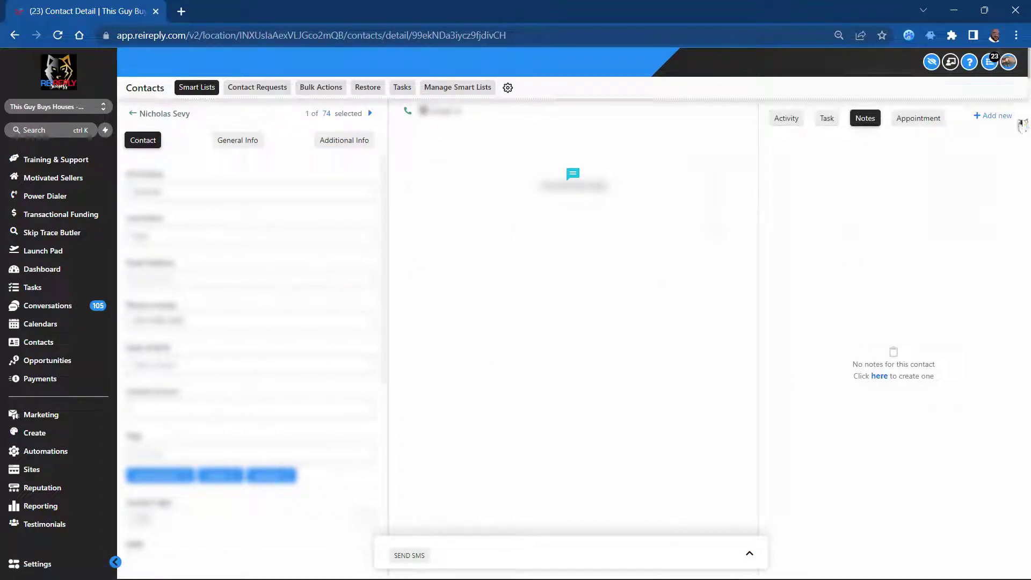
Draft a trial note for the contact, clear its text and cancel the note
{"action": "left_click", "coordinate": [996, 116]}
{"action": "type", "text": "skdgajdgasgdadsad"}
{"action": "key", "text": "ctrl+a"}
{"action": "key", "text": "BackSpace"}
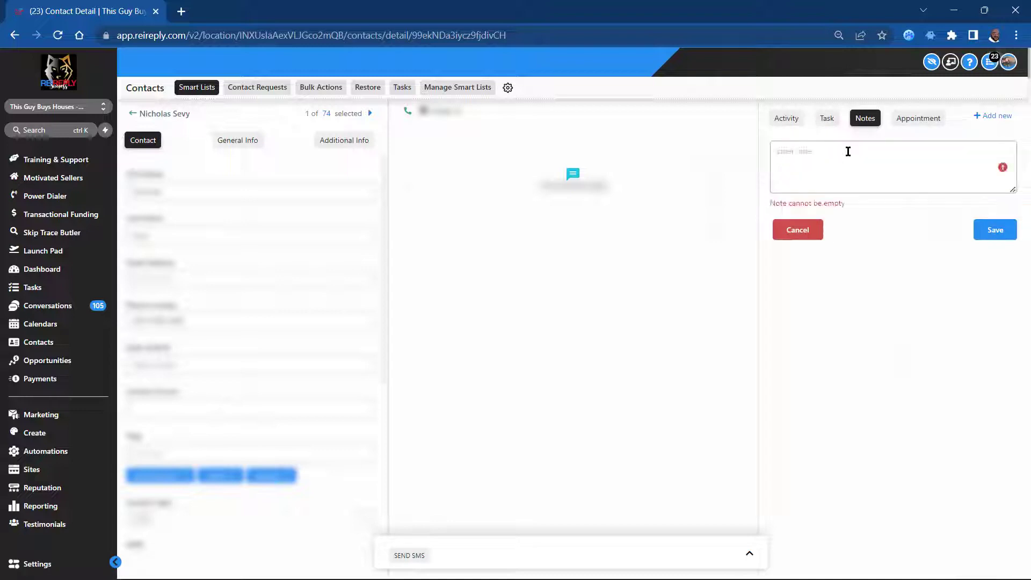
{"action": "left_click", "coordinate": [808, 238]}
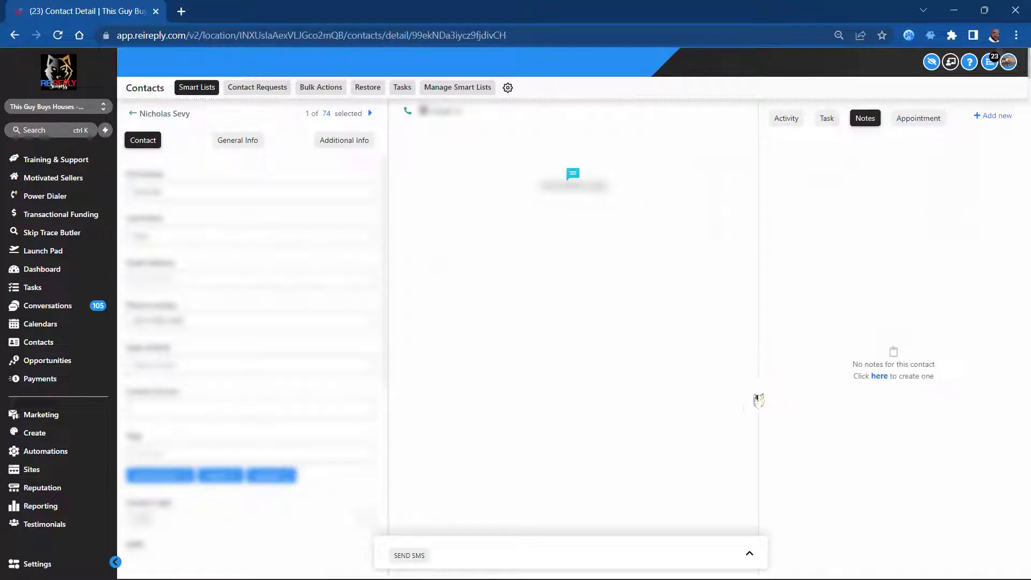
{"action": "triple_click", "coordinate": [932, 379]}
{"action": "left_click", "coordinate": [870, 433]}
{"action": "triple_click", "coordinate": [915, 365]}
{"action": "left_click", "coordinate": [943, 384]}
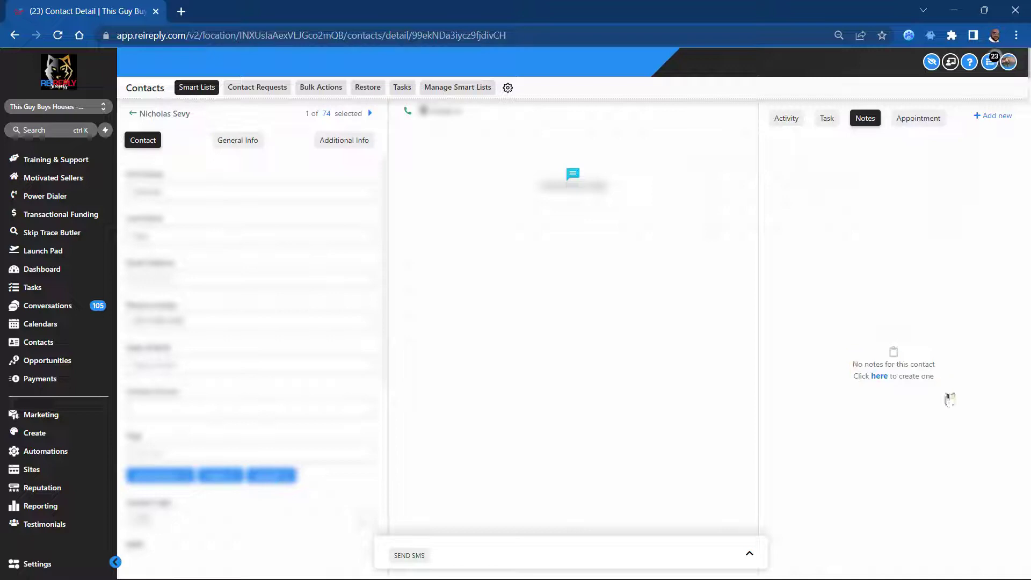
{"action": "triple_click", "coordinate": [915, 376]}
{"action": "left_click", "coordinate": [847, 404]}
{"action": "scroll", "coordinate": [388, 375], "scroll_direction": "down", "scroll_amount": 1}
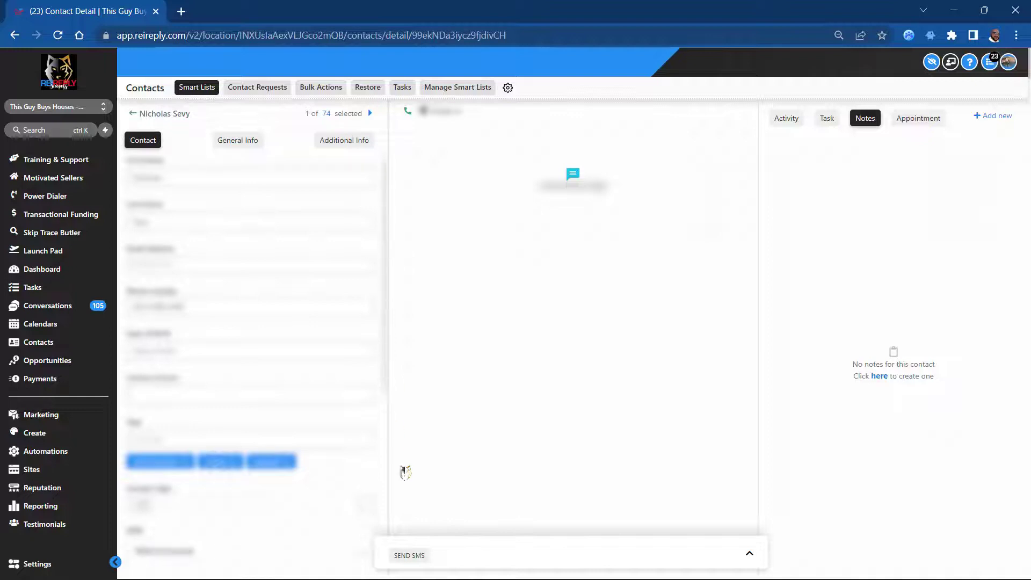
{"action": "left_click_drag", "start_coordinate": [400, 493], "coordinate": [398, 339]}
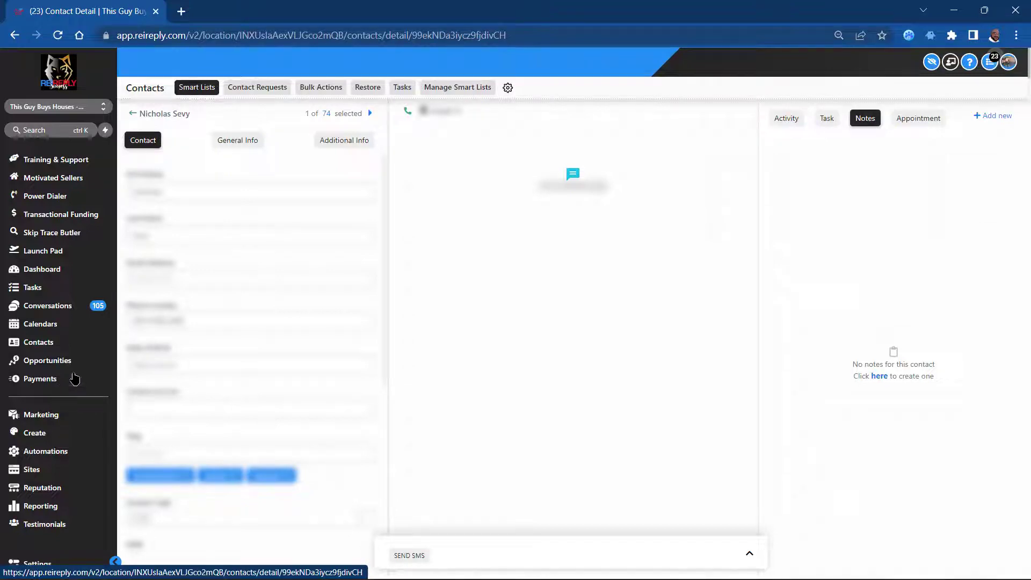
Open the calendars and view the AI Consult Call calendar in daily, weekly and monthly layouts
{"action": "left_click", "coordinate": [35, 325]}
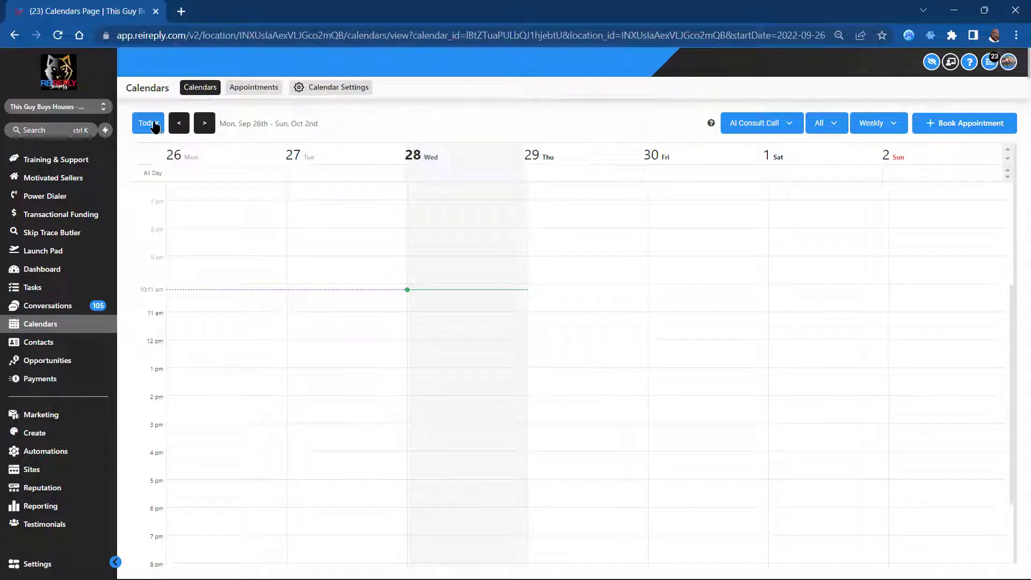
{"action": "left_click", "coordinate": [889, 130]}
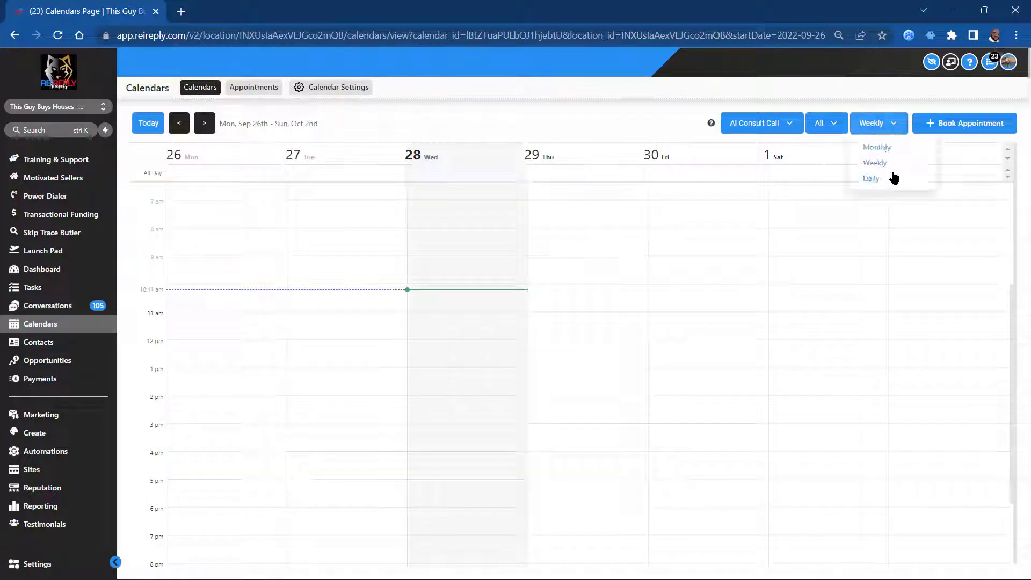
{"action": "left_click", "coordinate": [875, 178]}
{"action": "left_click", "coordinate": [893, 126]}
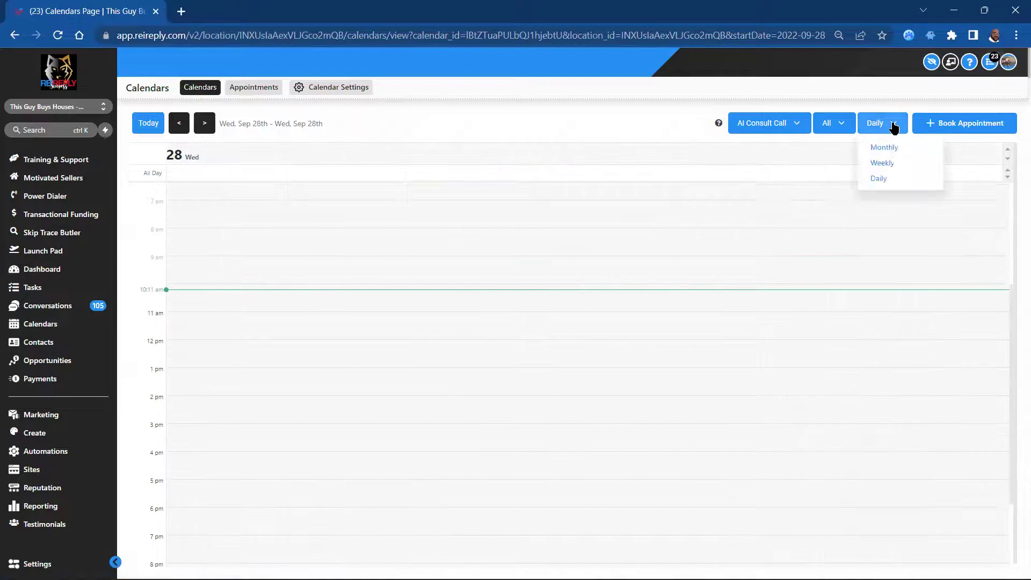
{"action": "left_click", "coordinate": [879, 163]}
{"action": "left_click", "coordinate": [892, 123]}
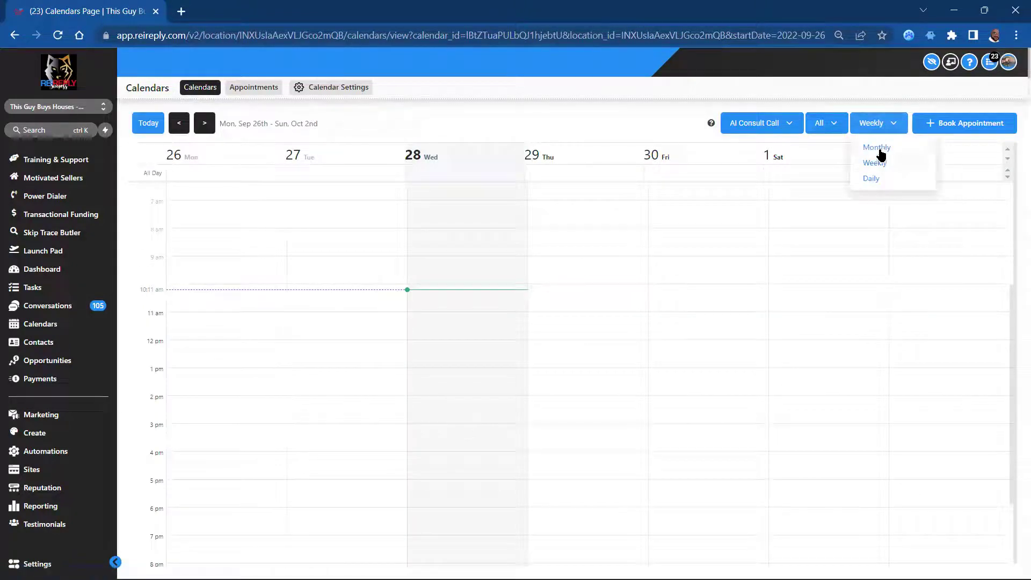
{"action": "left_click", "coordinate": [878, 148]}
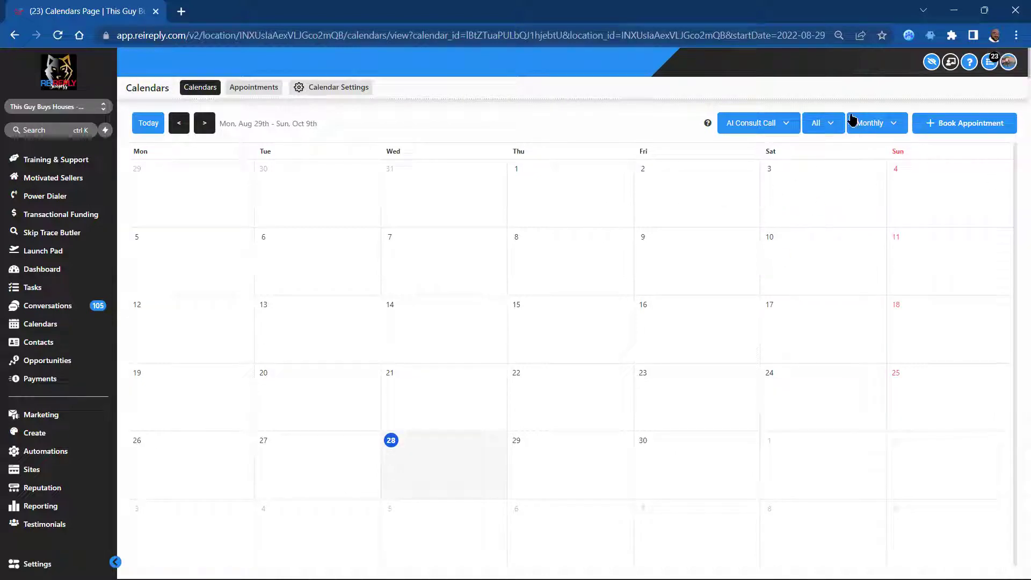
Check the appointment and blocked slot display options and return the calendar to the weekly view
{"action": "left_click", "coordinate": [833, 124]}
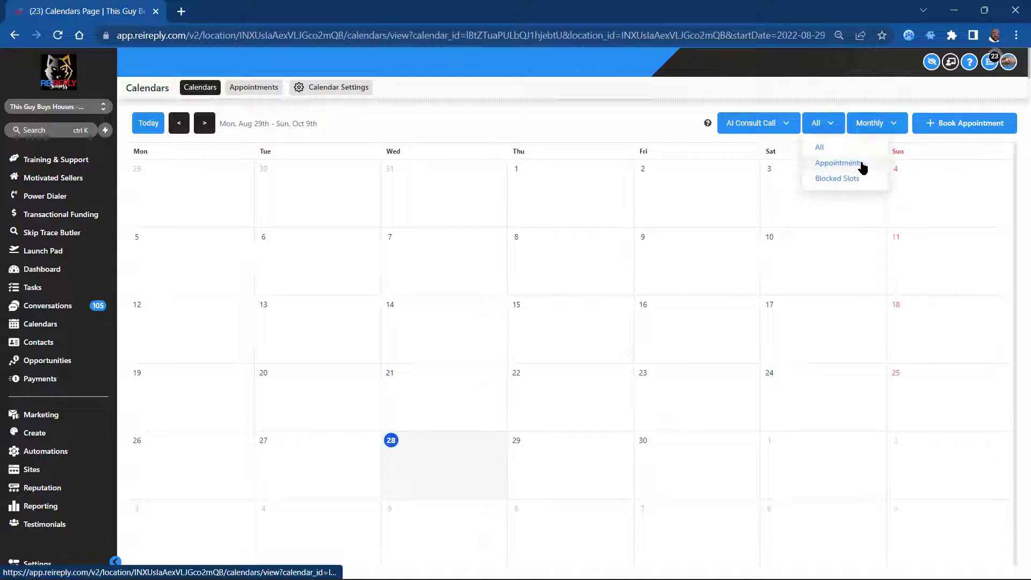
{"action": "left_click_drag", "start_coordinate": [487, 131], "coordinate": [506, 102]}
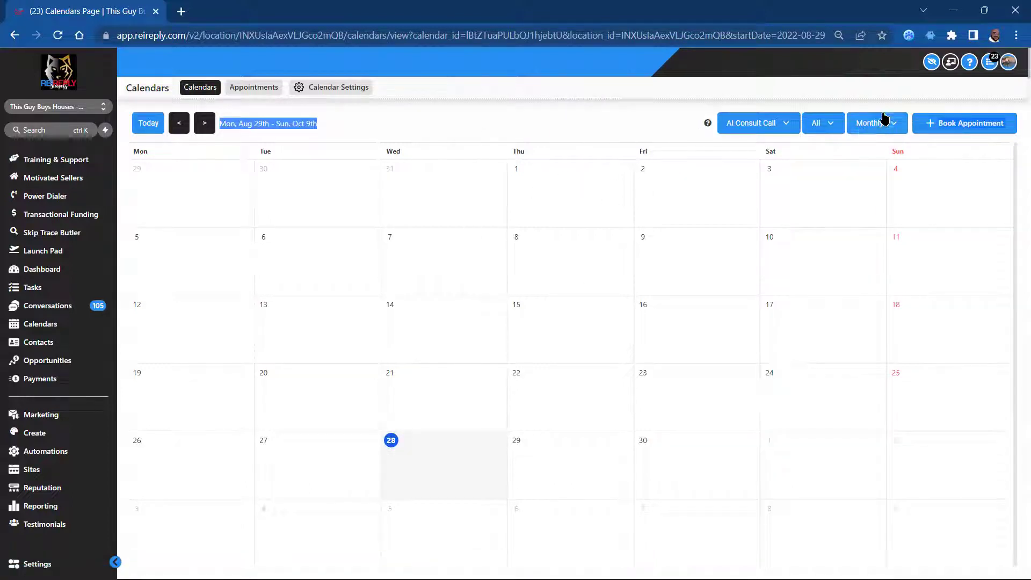
{"action": "left_click", "coordinate": [883, 123]}
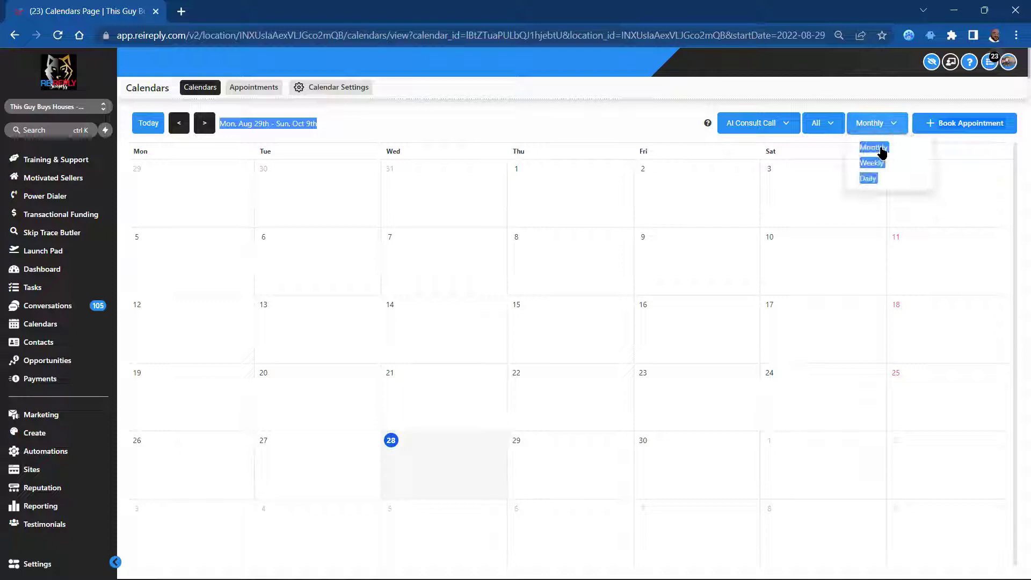
{"action": "left_click", "coordinate": [875, 163]}
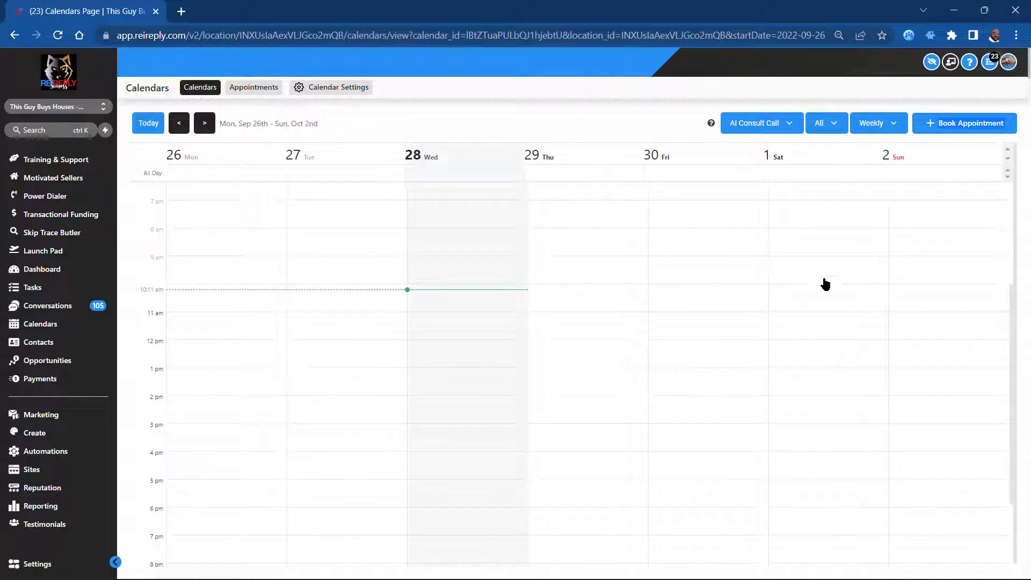
Start a blocked-off time on Friday, Sep 30 at 9:00 AM in the AI Consult Call calendar, titled "sdgdgdsfsgf"
{"action": "left_click", "coordinate": [720, 266]}
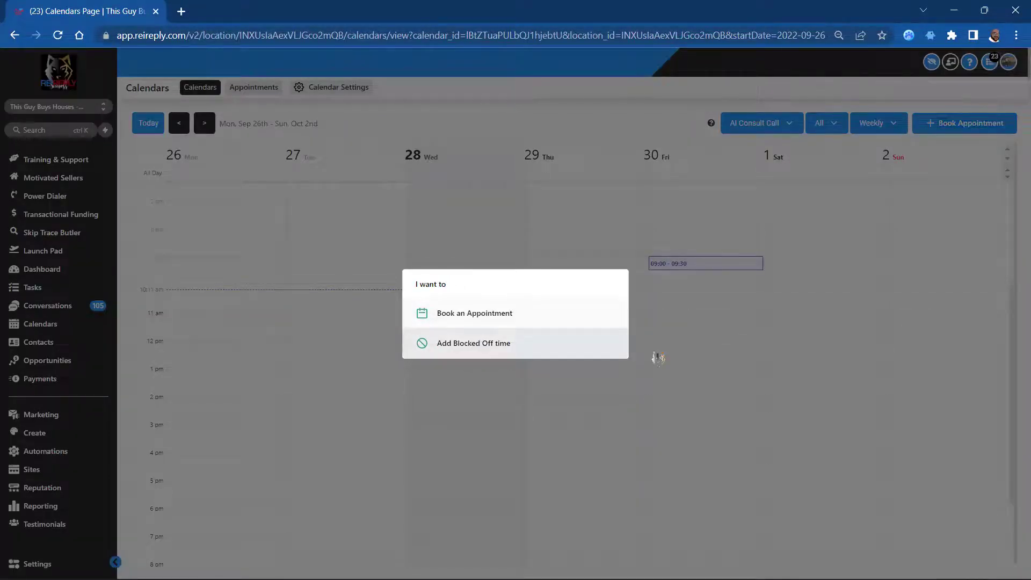
{"action": "left_click", "coordinate": [612, 348]}
{"action": "left_click", "coordinate": [430, 433]}
{"action": "type", "text": "sdgdgdsfsgf"}
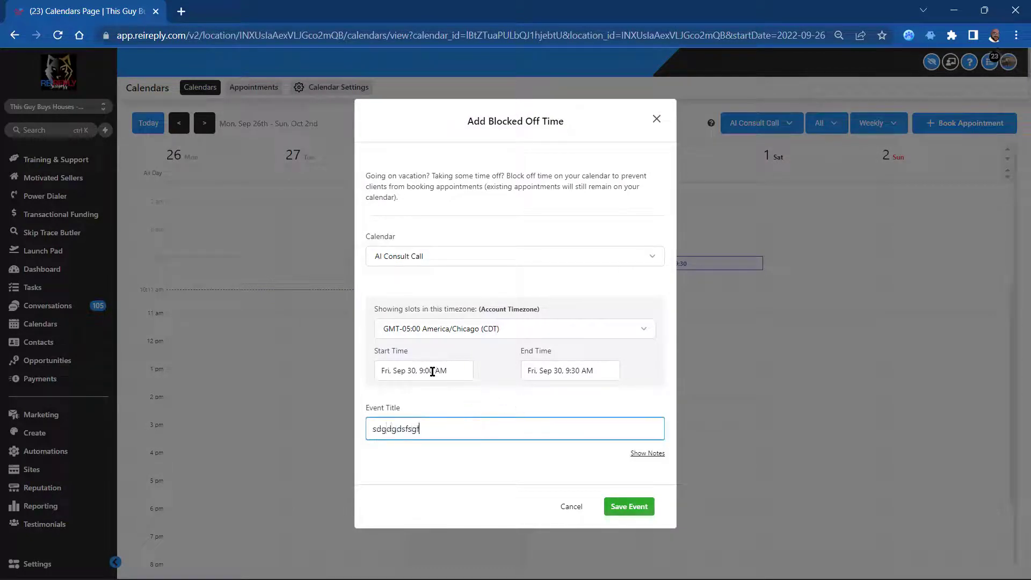
Set the blocked-off time to end at 12:00 PM on Sep 30 and save the event
{"action": "left_click", "coordinate": [601, 375]}
{"action": "left_click", "coordinate": [551, 342]}
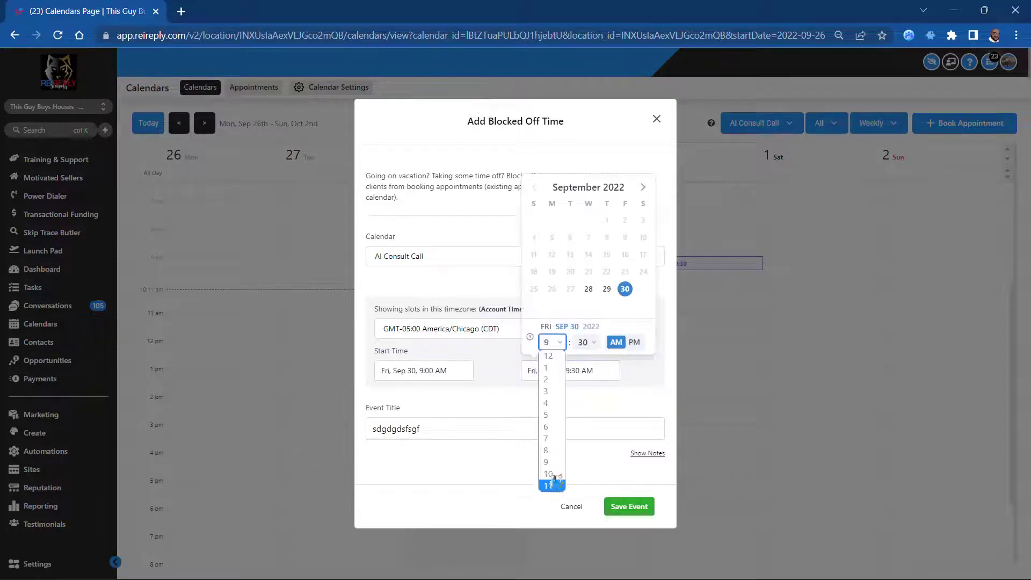
{"action": "left_click", "coordinate": [553, 357]}
{"action": "left_click", "coordinate": [590, 348]}
{"action": "scroll", "coordinate": [596, 300], "scroll_direction": "up", "scroll_amount": 5}
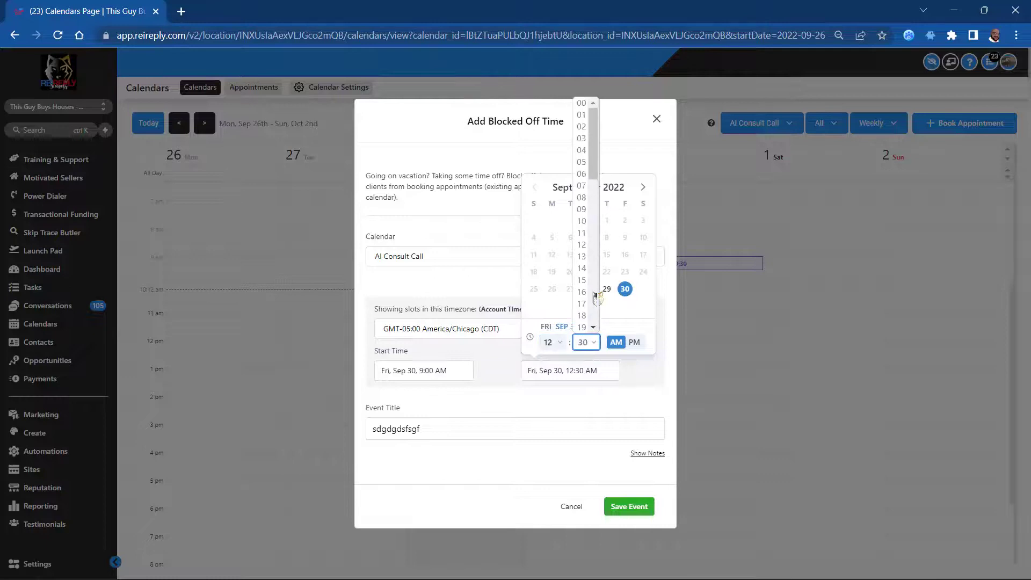
{"action": "left_click", "coordinate": [582, 104]}
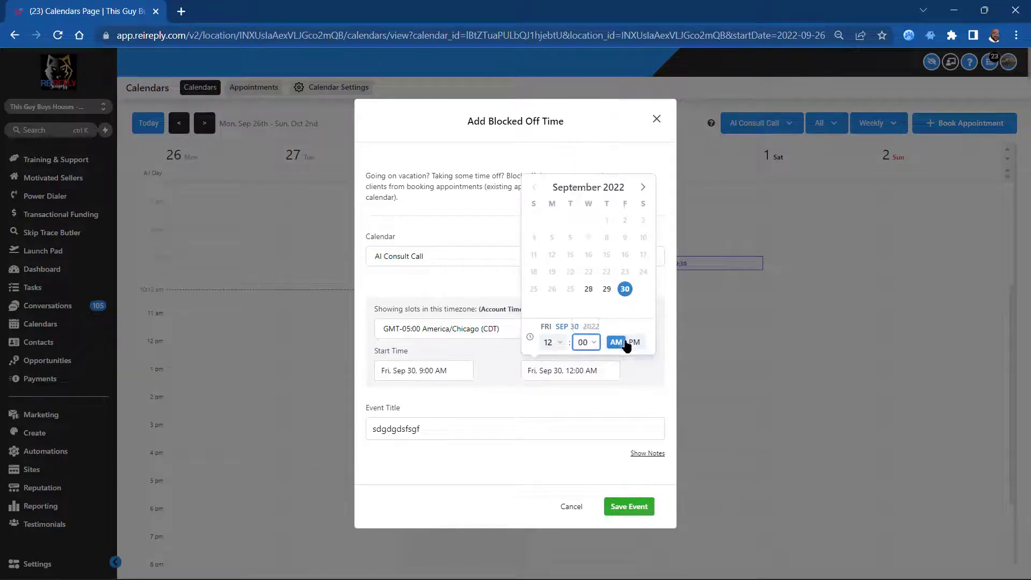
{"action": "left_click", "coordinate": [634, 342]}
{"action": "left_click", "coordinate": [623, 507]}
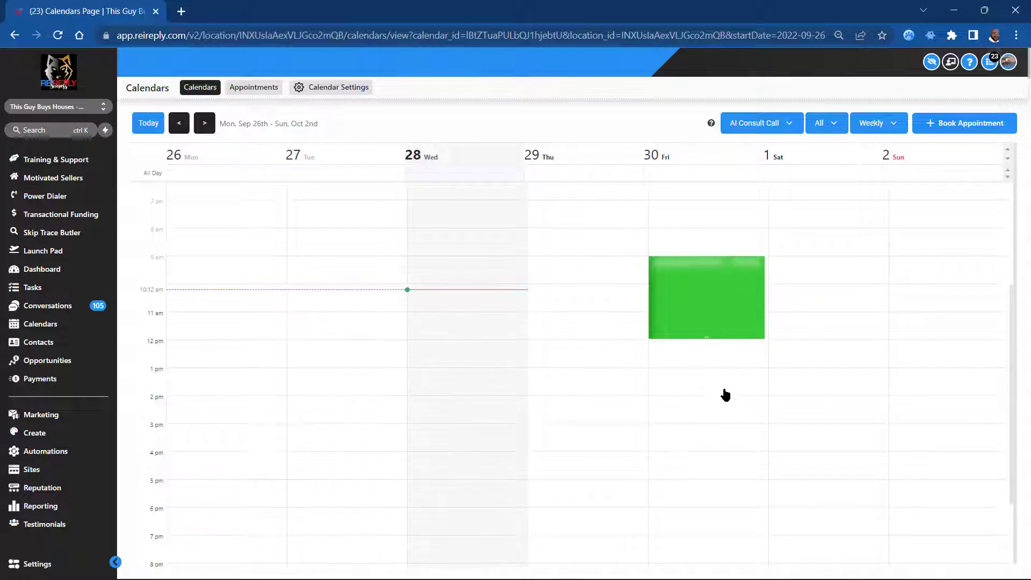
Open the calendar settings, dismiss the section checklist and check the link options of the first calendar in the group
{"action": "left_click", "coordinate": [330, 87]}
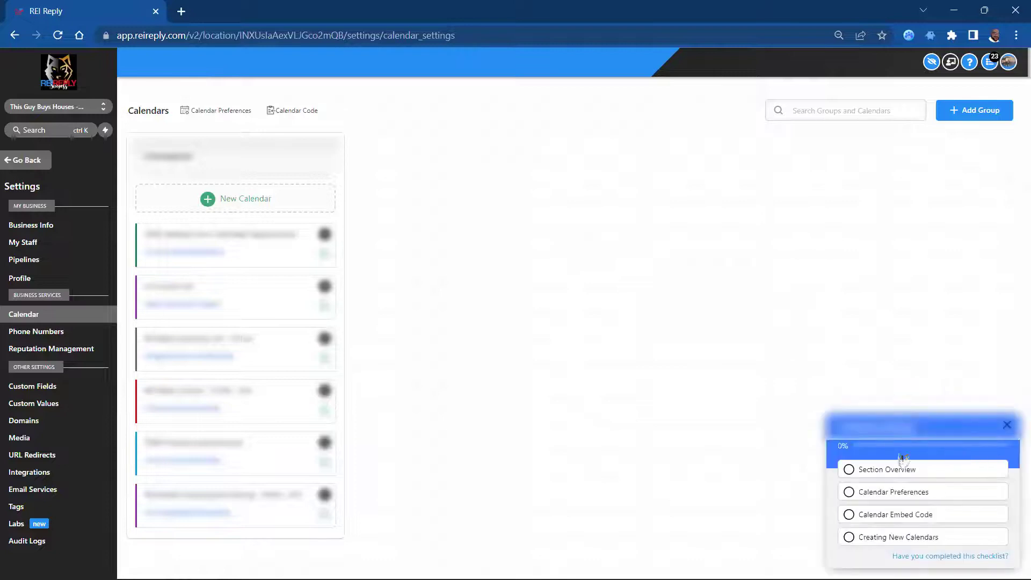
{"action": "left_click", "coordinate": [1009, 426]}
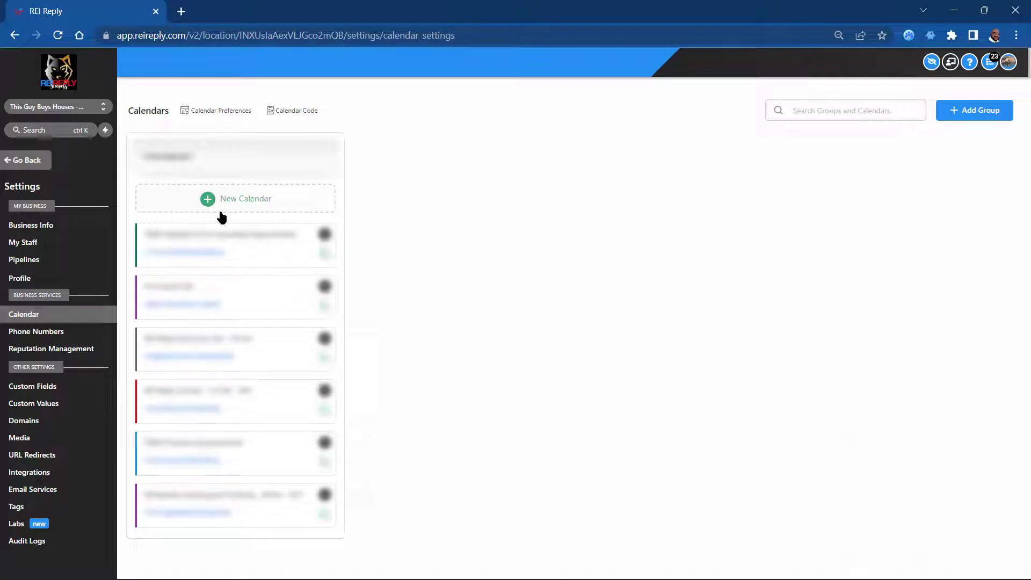
{"action": "right_click", "coordinate": [193, 255]}
{"action": "left_click", "coordinate": [504, 199]}
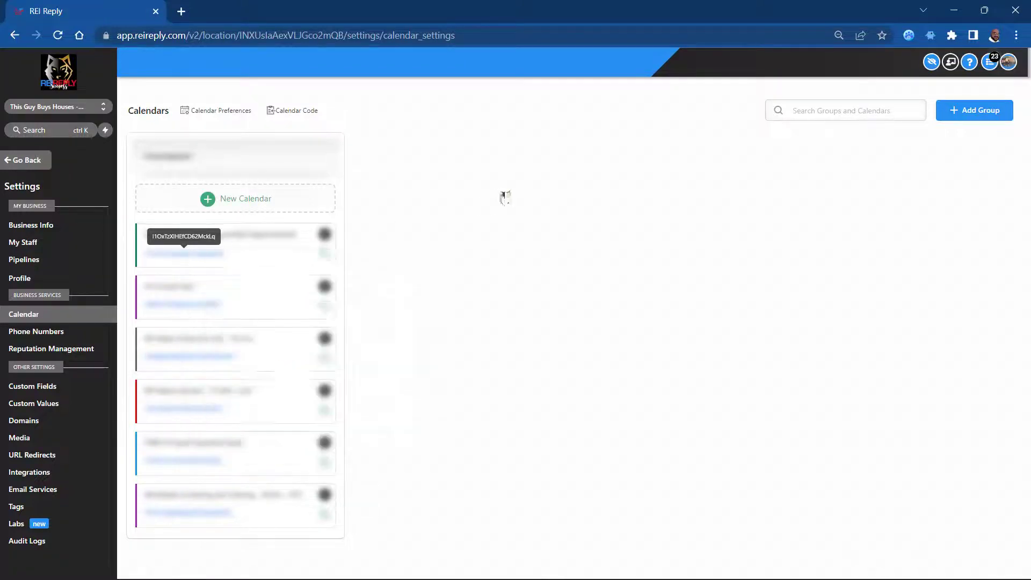
{"action": "right_click", "coordinate": [200, 255]}
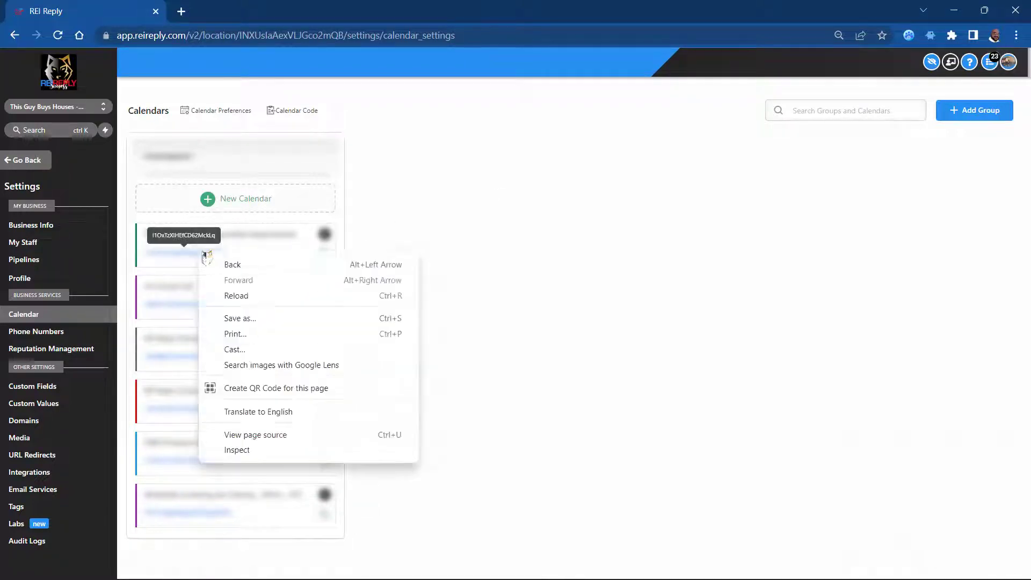
{"action": "left_click", "coordinate": [388, 212]}
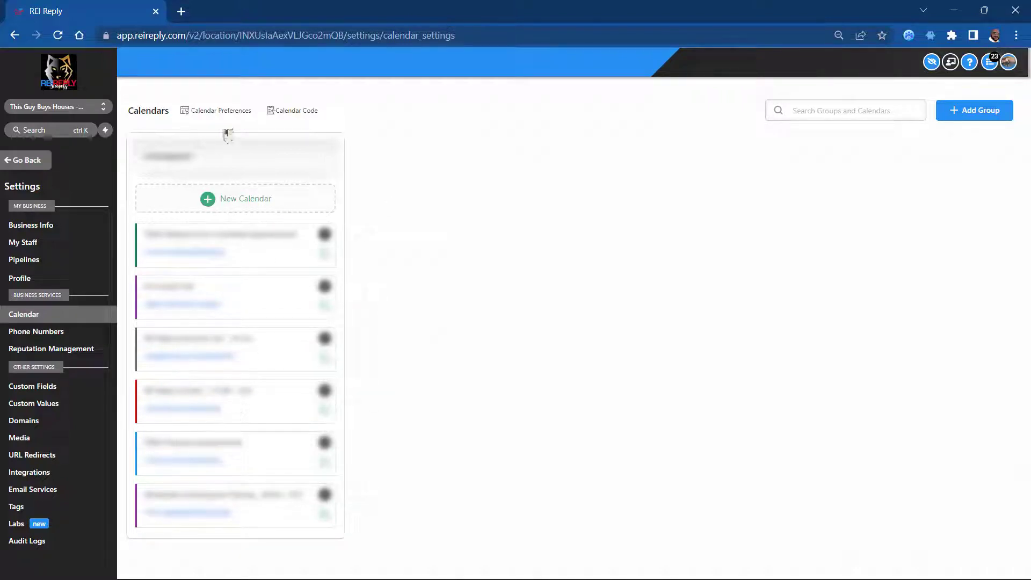
Open the calendar code, choose a different calendar and check the link options of its calendar URL
{"action": "left_click", "coordinate": [297, 111]}
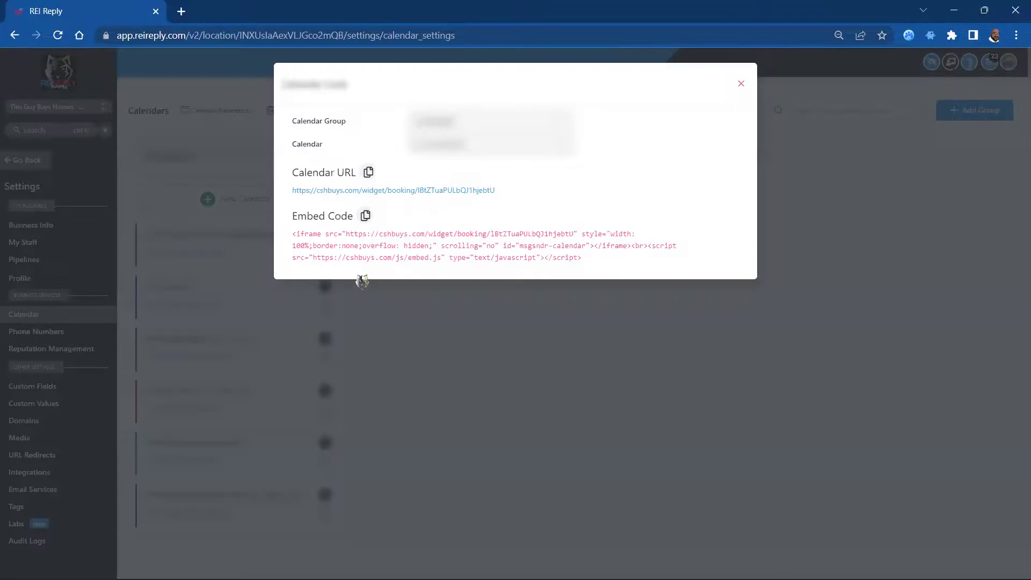
{"action": "left_click", "coordinate": [485, 145]}
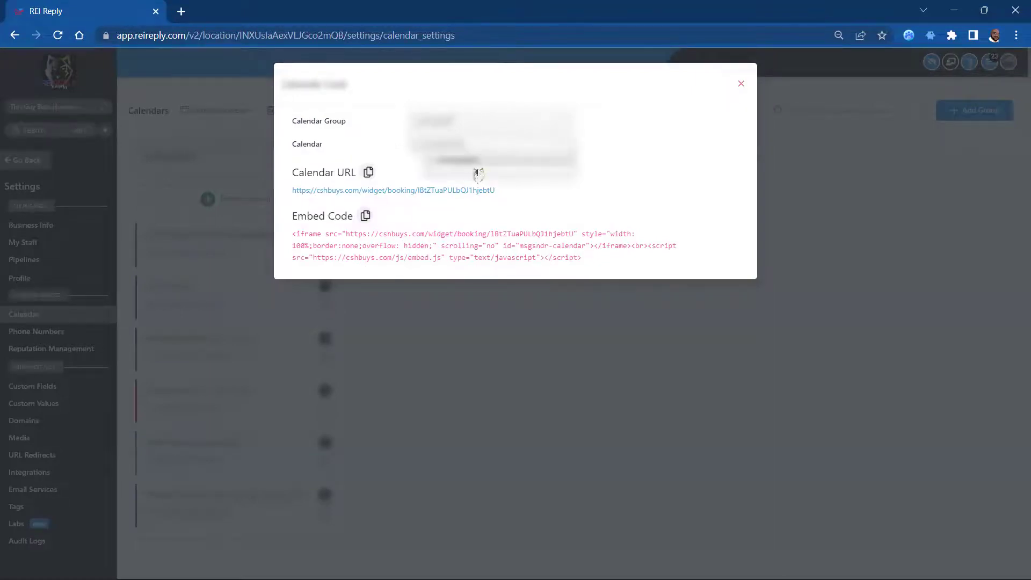
{"action": "left_click", "coordinate": [475, 154]}
{"action": "left_click", "coordinate": [483, 218]}
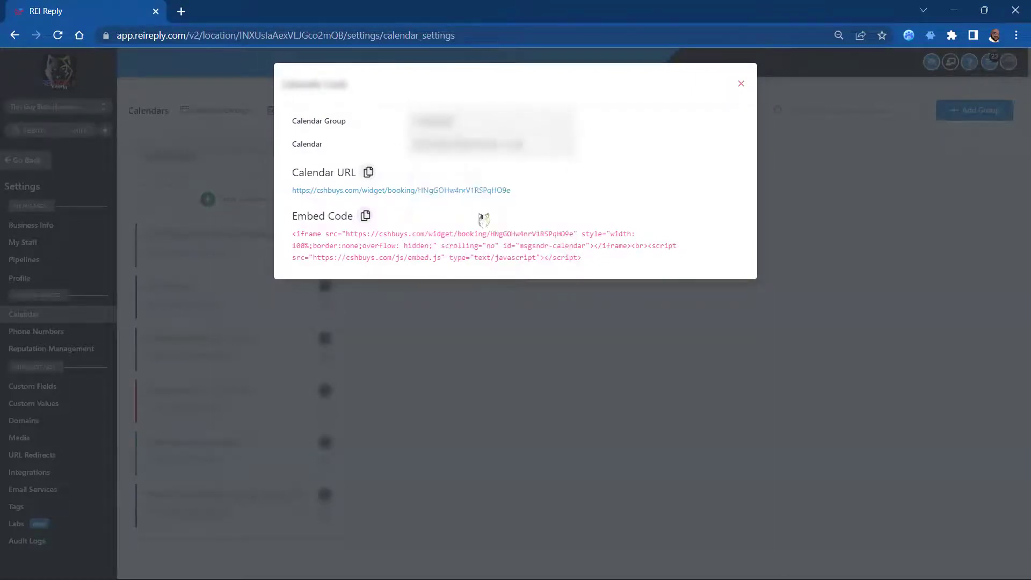
{"action": "right_click", "coordinate": [410, 196]}
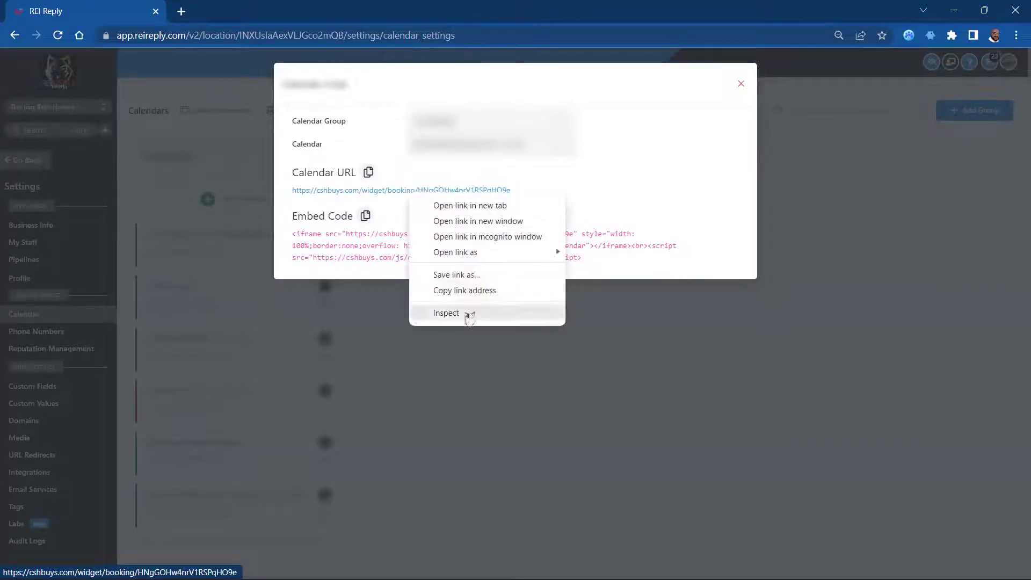
{"action": "left_click", "coordinate": [717, 192]}
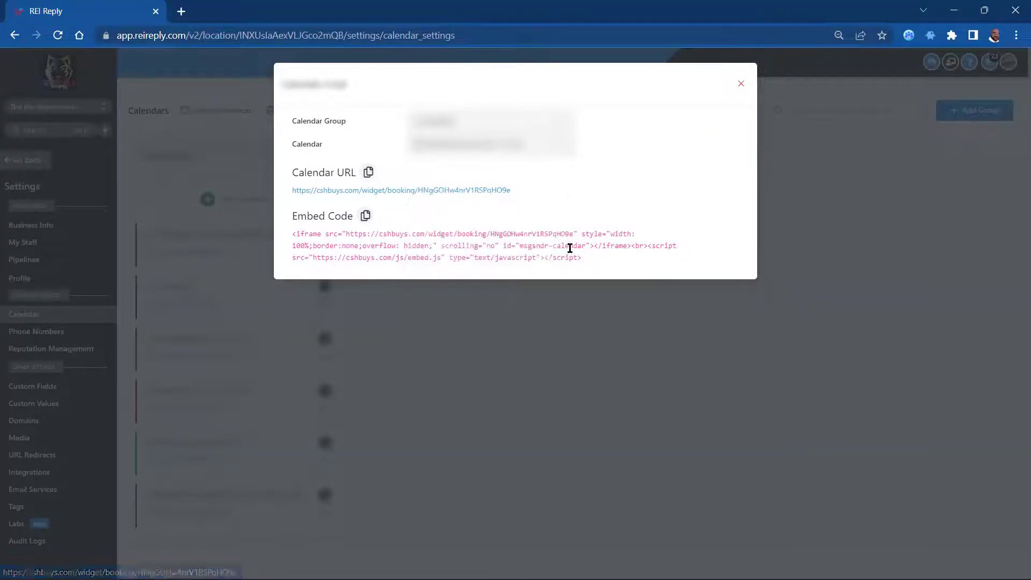
Highlight the selected calendar's full embed code to review it, and close the calendar code dialog
{"action": "left_click_drag", "start_coordinate": [603, 260], "coordinate": [283, 236]}
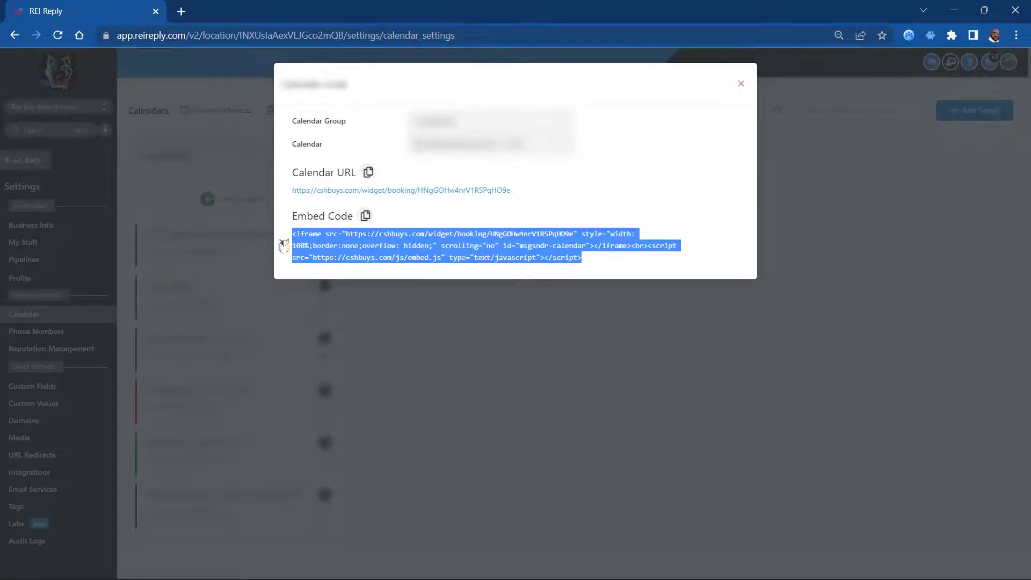
{"action": "left_click", "coordinate": [283, 240]}
{"action": "left_click_drag", "start_coordinate": [293, 238], "coordinate": [629, 261]}
{"action": "left_click", "coordinate": [627, 259]}
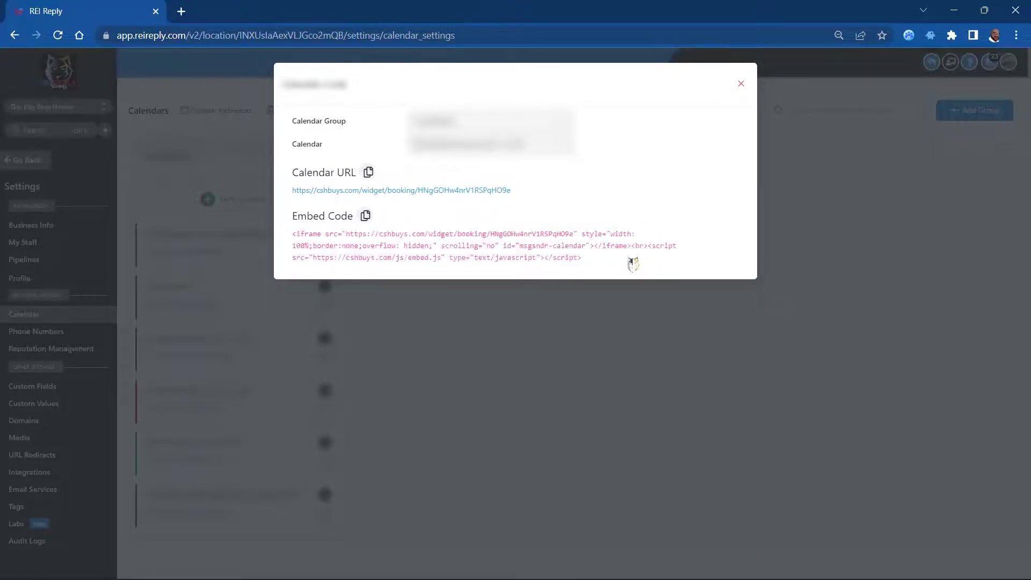
{"action": "left_click", "coordinate": [741, 85]}
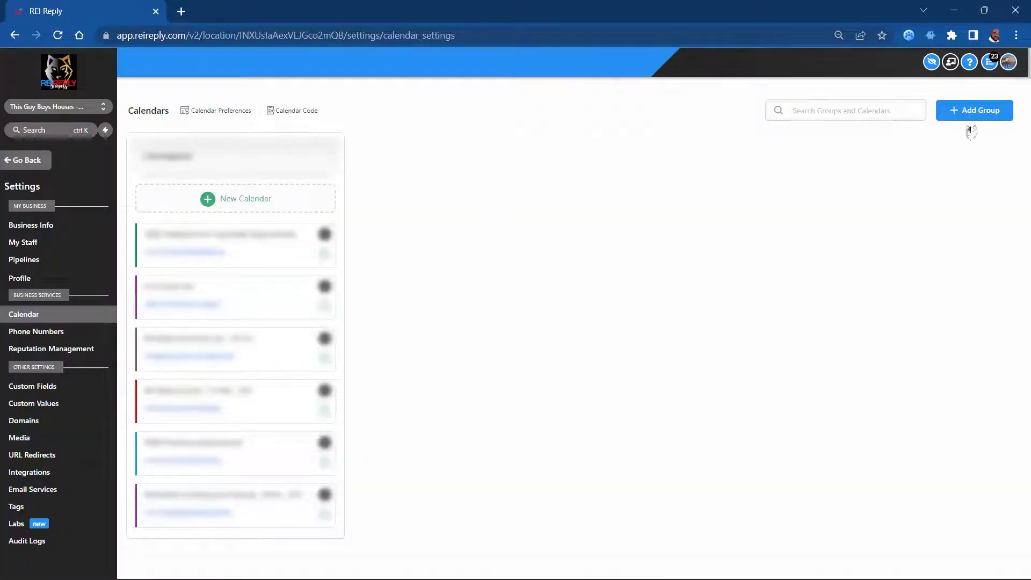
Start a new calendar group named "VA Team 1" with the description "Calendars for VA Team 1"
{"action": "left_click", "coordinate": [981, 111]}
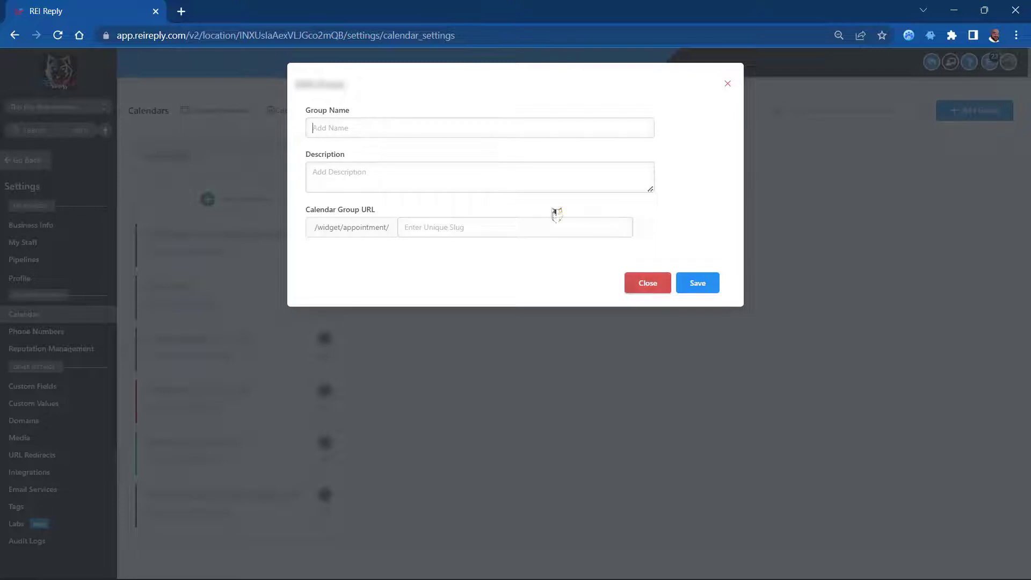
{"action": "key", "text": "BackSpace"}
{"action": "key", "text": "BackSpace"}
{"action": "key", "text": "BackSpace"}
{"action": "type", "text": "V"}
{"action": "left_click", "coordinate": [413, 166]}
{"action": "type", "text": "Cal"}
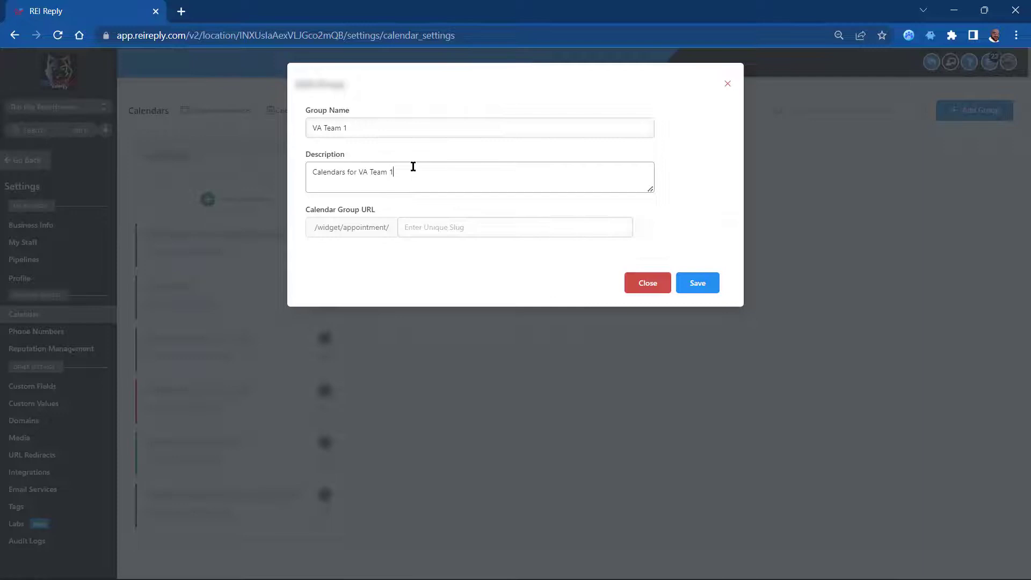
Try "team1" and "team-1" as the calendar group's URL slug, clear the slug and close the group without saving
{"action": "left_click", "coordinate": [430, 231]}
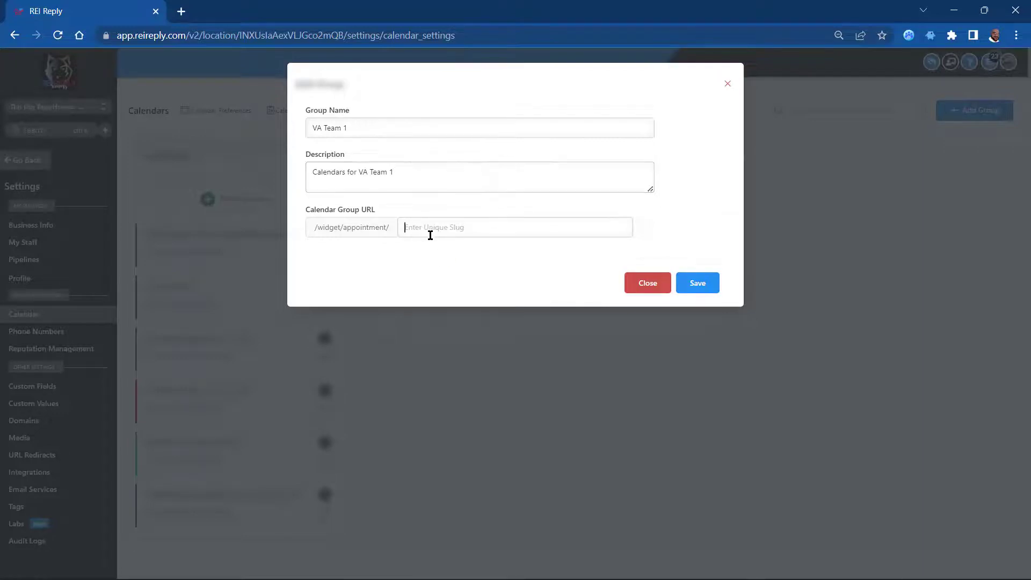
{"action": "type", "text": "team1"}
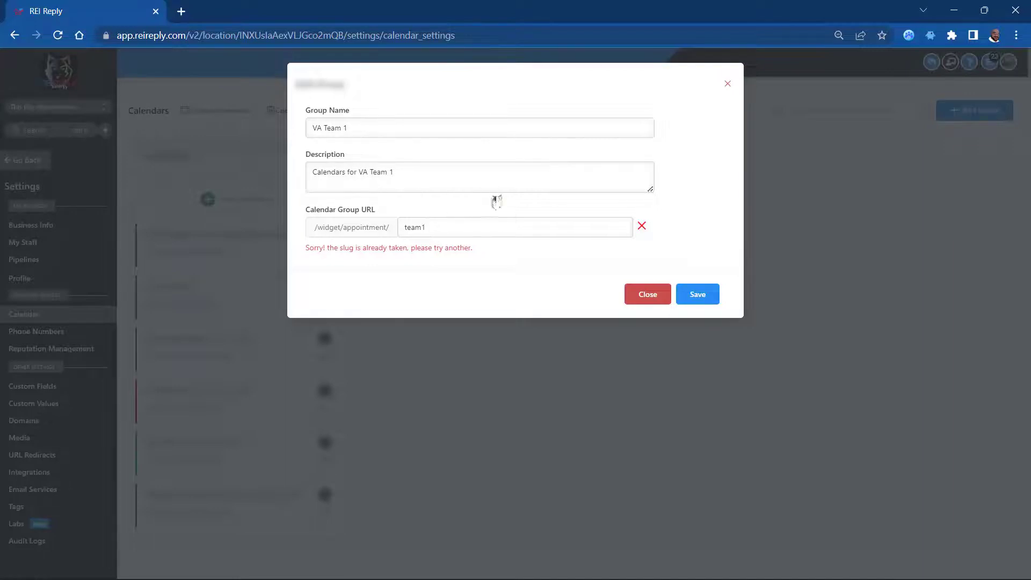
{"action": "triple_click", "coordinate": [397, 248]}
{"action": "left_click", "coordinate": [488, 255]}
{"action": "key", "text": "BackSpace"}
{"action": "type", "text": "-"}
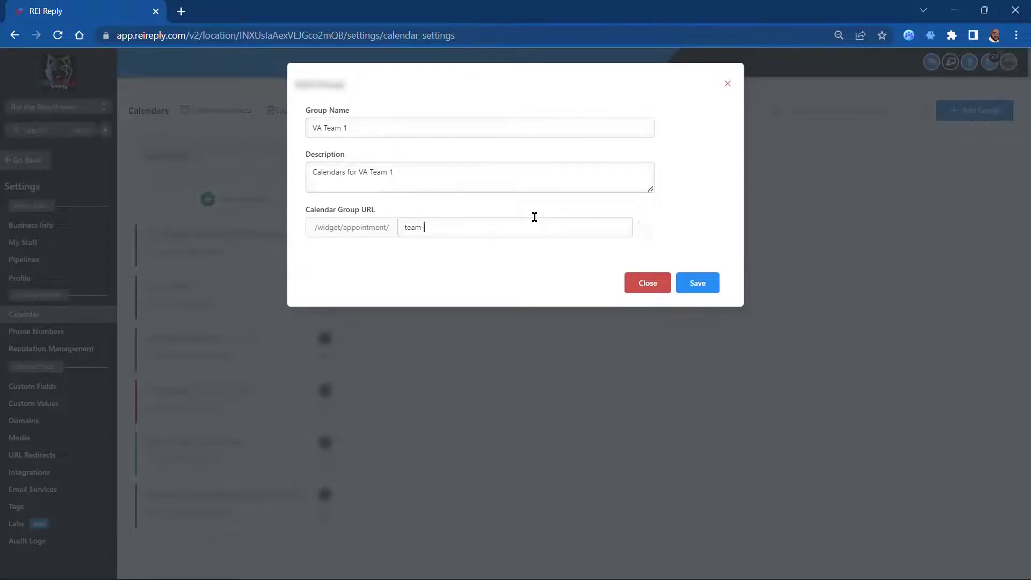
{"action": "type", "text": "1"}
{"action": "key", "text": "BackSpace"}
{"action": "key", "text": "BackSpace"}
{"action": "key", "text": "BackSpace"}
{"action": "key", "text": "BackSpace"}
{"action": "key", "text": "BackSpace"}
{"action": "key", "text": "BackSpace"}
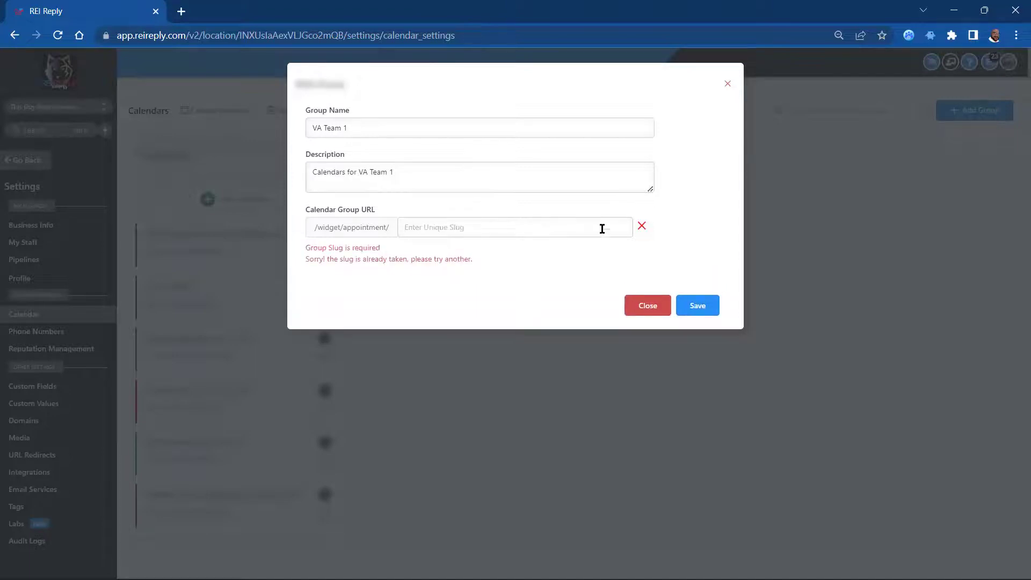
{"action": "left_click", "coordinate": [650, 305]}
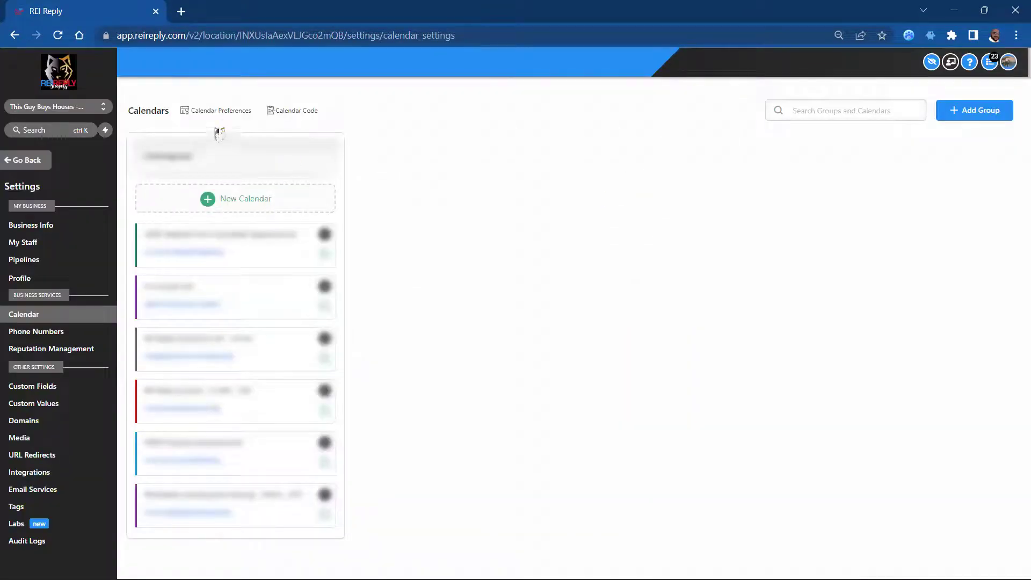
Review the calendar preferences for start day, widget language and time format, close them and return to the calendar view
{"action": "left_click", "coordinate": [220, 110]}
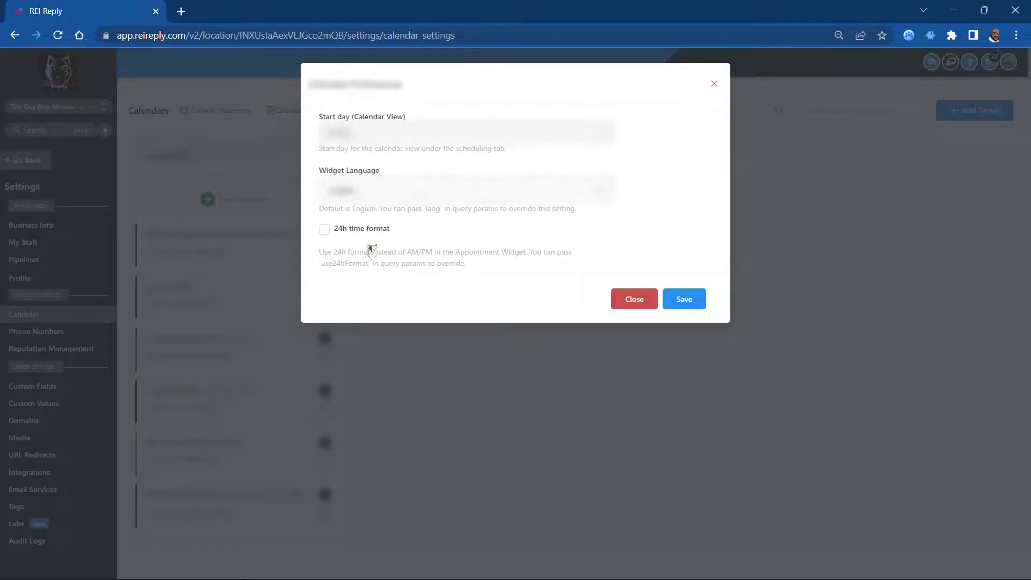
{"action": "left_click", "coordinate": [632, 298]}
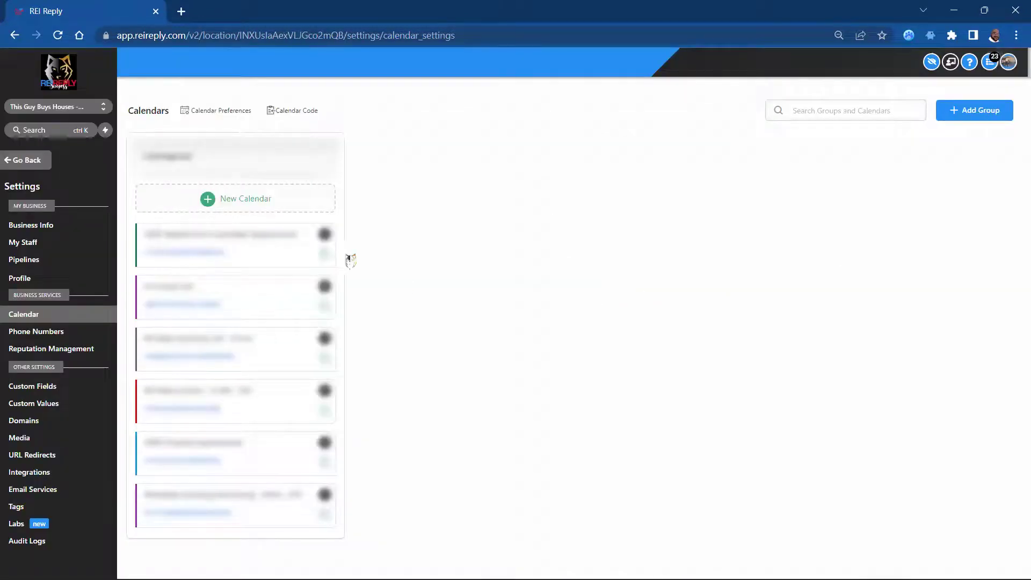
{"action": "left_click", "coordinate": [182, 285]}
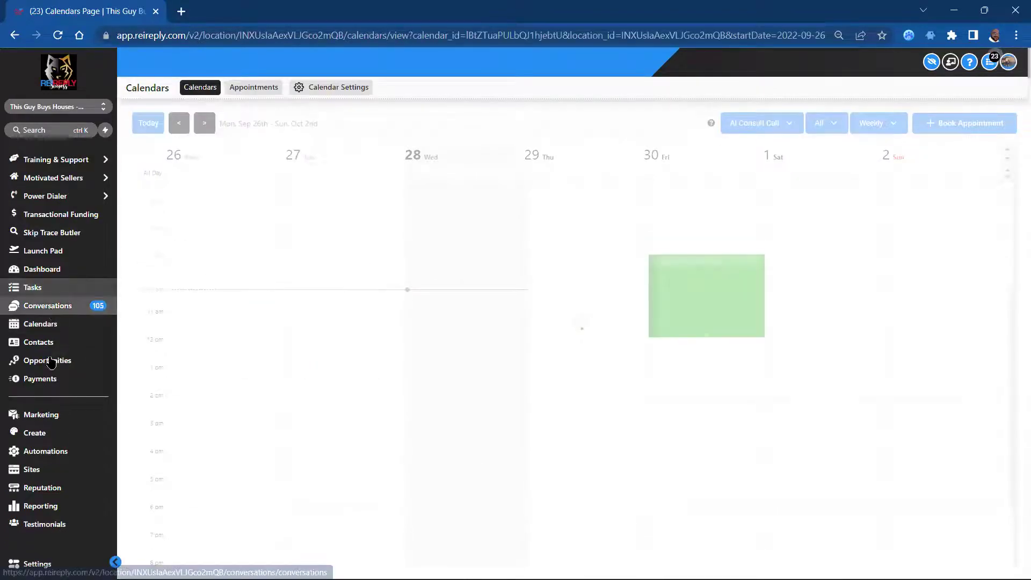
Open the pipelines list under Opportunities and turn off the blurring of its content
{"action": "left_click", "coordinate": [80, 359]}
{"action": "left_click", "coordinate": [43, 304]}
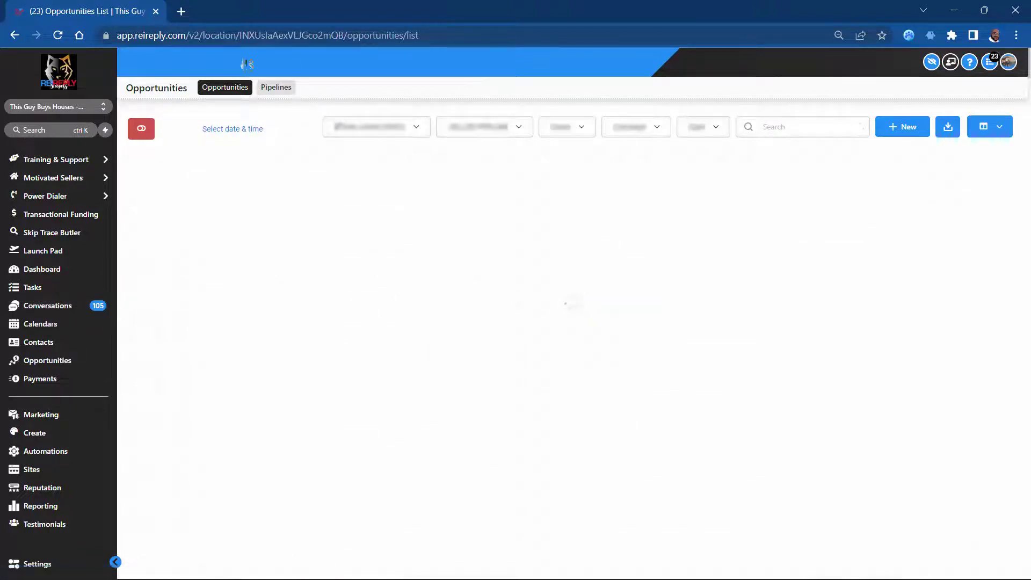
{"action": "left_click", "coordinate": [276, 87]}
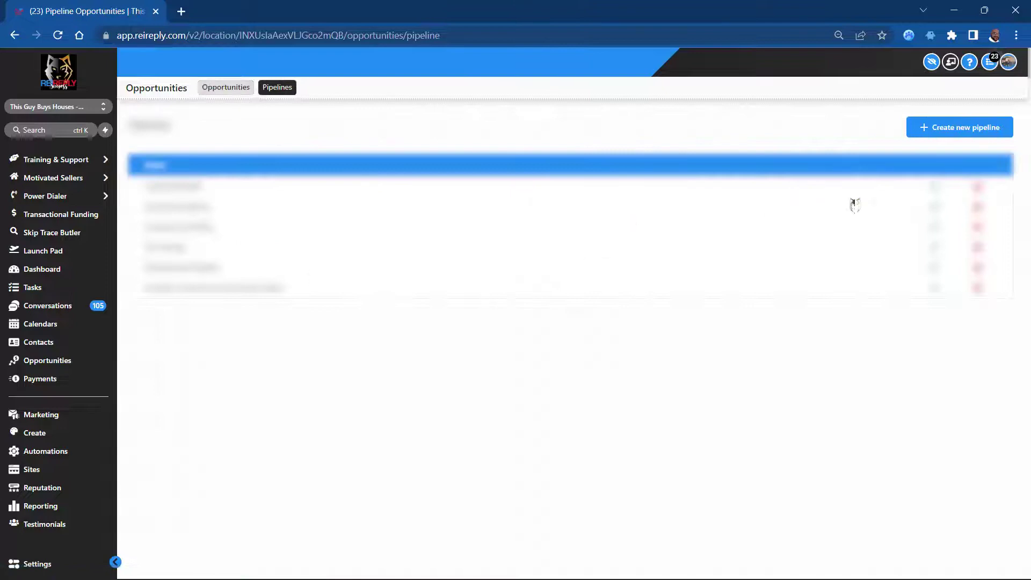
{"action": "left_click", "coordinate": [933, 62]}
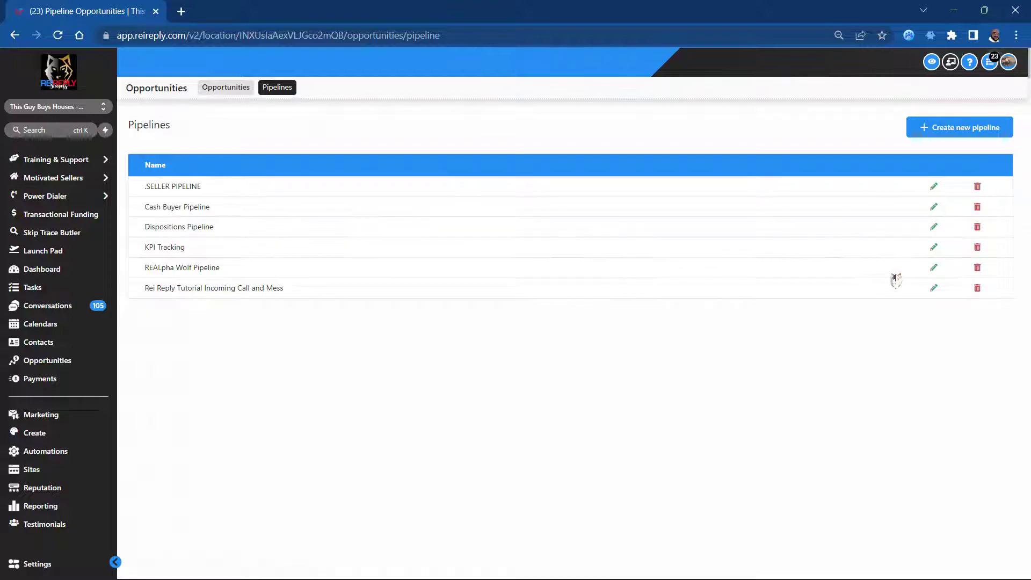
Open the .SELLER PIPELINE for editing and look through its full list of stages
{"action": "left_click", "coordinate": [934, 188]}
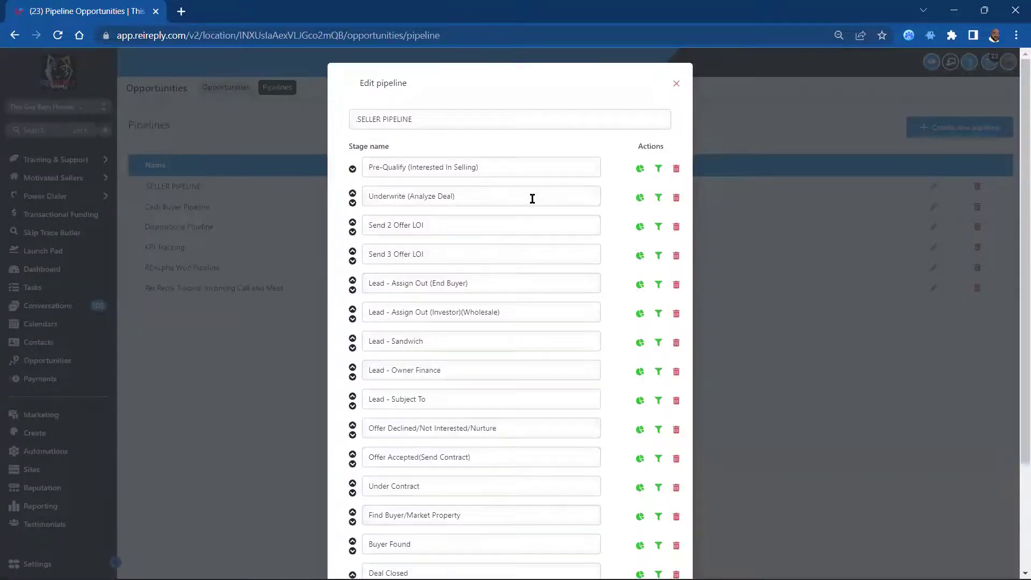
{"action": "scroll", "coordinate": [532, 199], "scroll_direction": "down", "scroll_amount": 3}
{"action": "scroll", "coordinate": [532, 199], "scroll_direction": "up", "scroll_amount": 3}
{"action": "scroll", "coordinate": [532, 198], "scroll_direction": "down", "scroll_amount": 1}
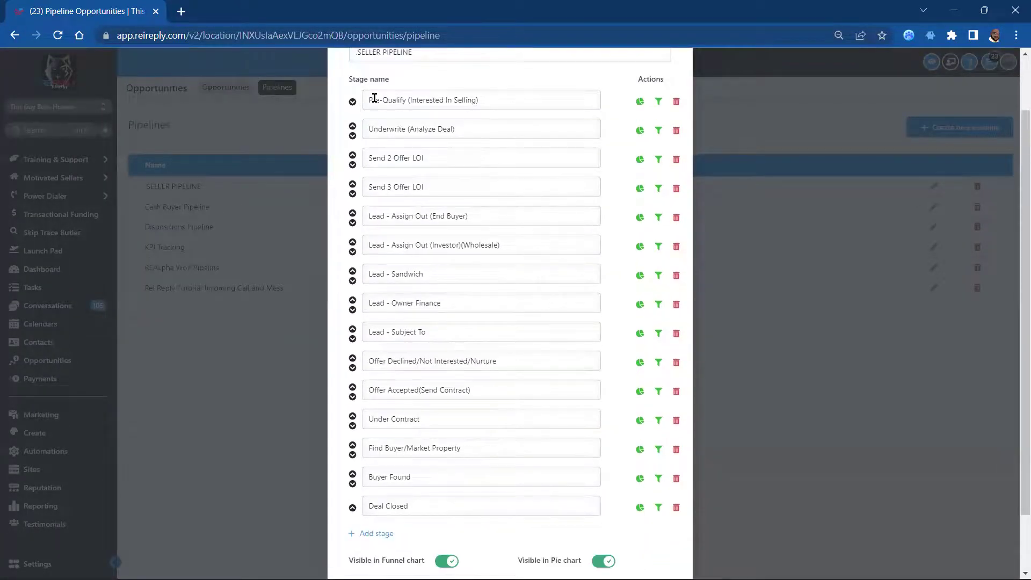
Examine the seller pipeline's Pre-Qualify (Interested In Selling) and Underwrite (Analyze Deal) stages, highlighting their names
{"action": "left_click_drag", "start_coordinate": [369, 99], "coordinate": [463, 96]}
{"action": "triple_click", "coordinate": [396, 129]}
{"action": "left_click", "coordinate": [489, 137]}
{"action": "left_click_drag", "start_coordinate": [364, 100], "coordinate": [550, 97]}
{"action": "left_click", "coordinate": [524, 81]}
{"action": "triple_click", "coordinate": [424, 102]}
{"action": "left_click", "coordinate": [452, 119]}
{"action": "triple_click", "coordinate": [507, 101]}
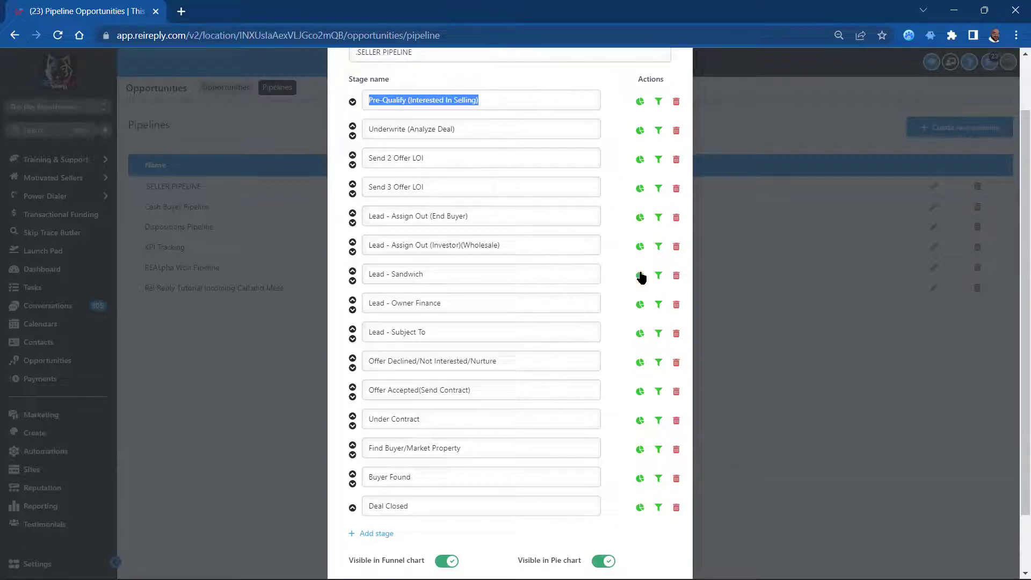
{"action": "left_click", "coordinate": [481, 104]}
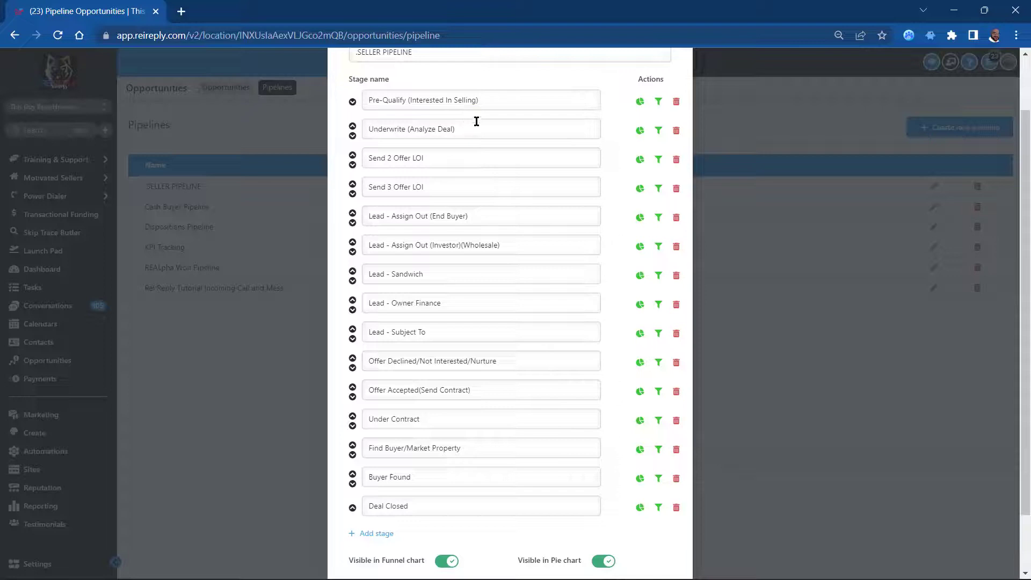
{"action": "left_click_drag", "start_coordinate": [365, 101], "coordinate": [492, 99]}
{"action": "left_click", "coordinate": [502, 80]}
{"action": "left_click_drag", "start_coordinate": [395, 127], "coordinate": [494, 124]}
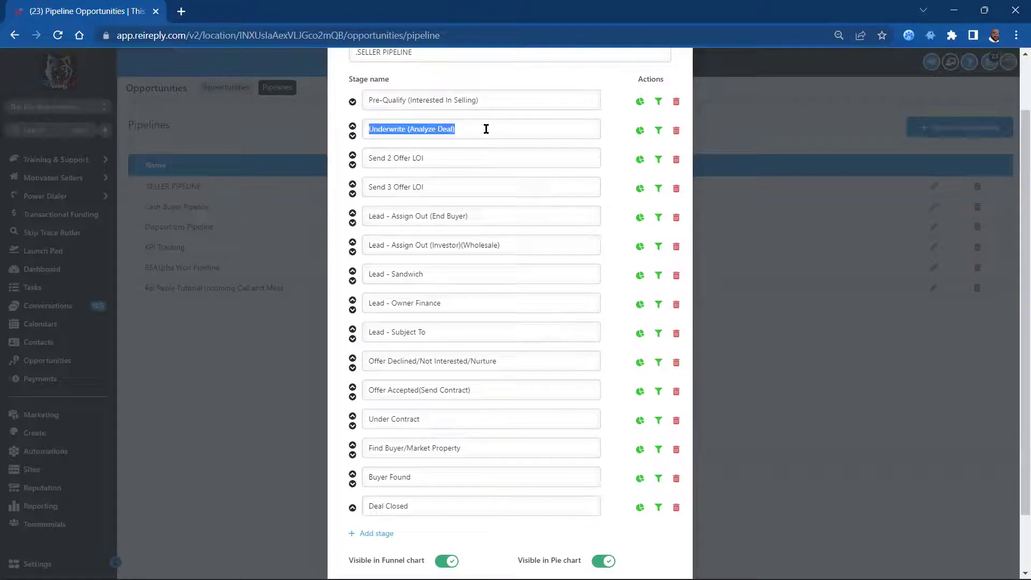
{"action": "left_click", "coordinate": [486, 126]}
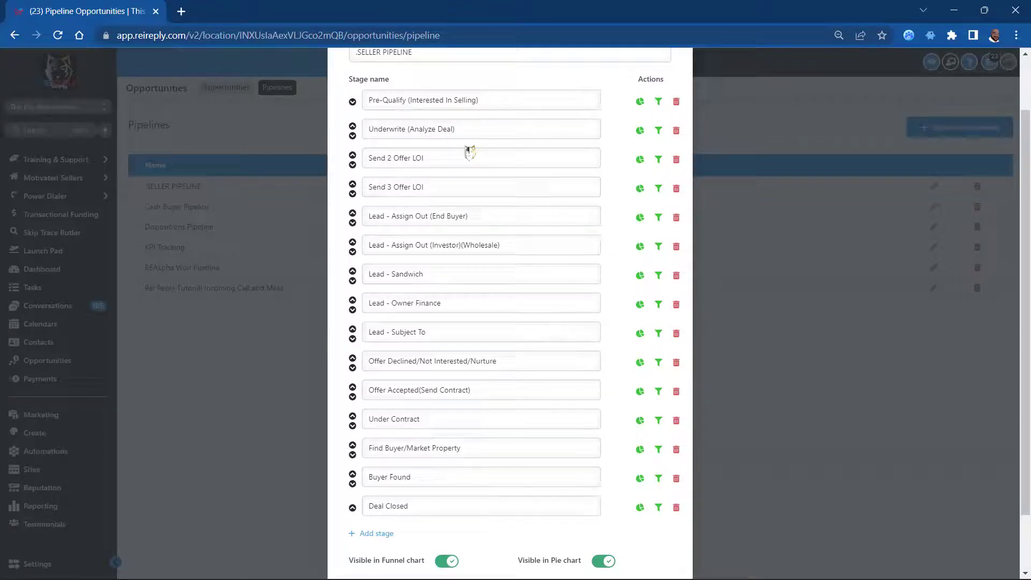
Go over the seller pipeline's first four stages in order, ending with Send 2 Offer LOI and Send 3 Offer LOI
{"action": "triple_click", "coordinate": [433, 101]}
{"action": "left_click", "coordinate": [468, 152]}
{"action": "double_click", "coordinate": [402, 129]}
{"action": "left_click", "coordinate": [617, 121]}
{"action": "left_click_drag", "start_coordinate": [367, 159], "coordinate": [435, 155]}
{"action": "left_click_drag", "start_coordinate": [367, 188], "coordinate": [445, 191]}
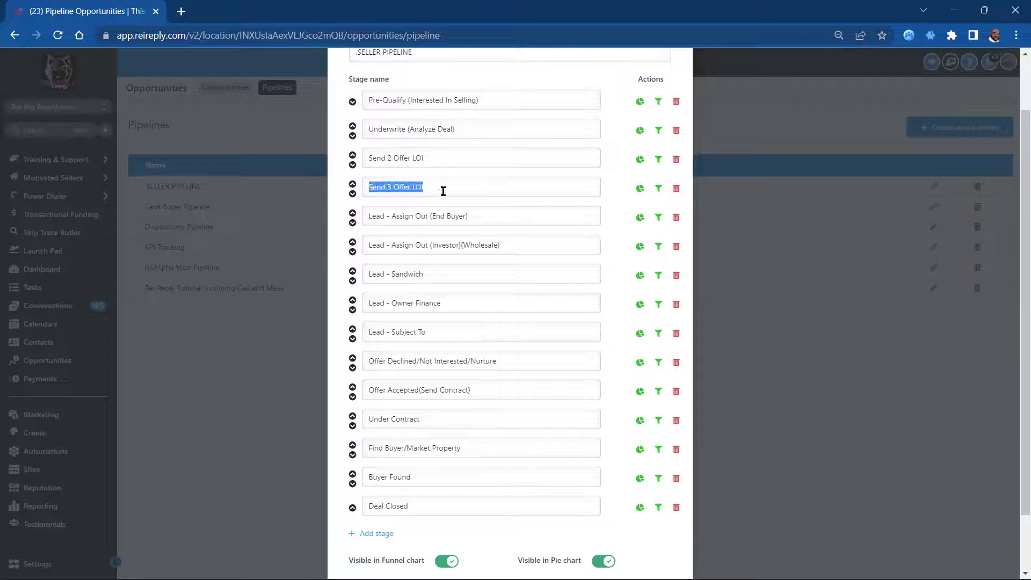
{"action": "left_click", "coordinate": [455, 174]}
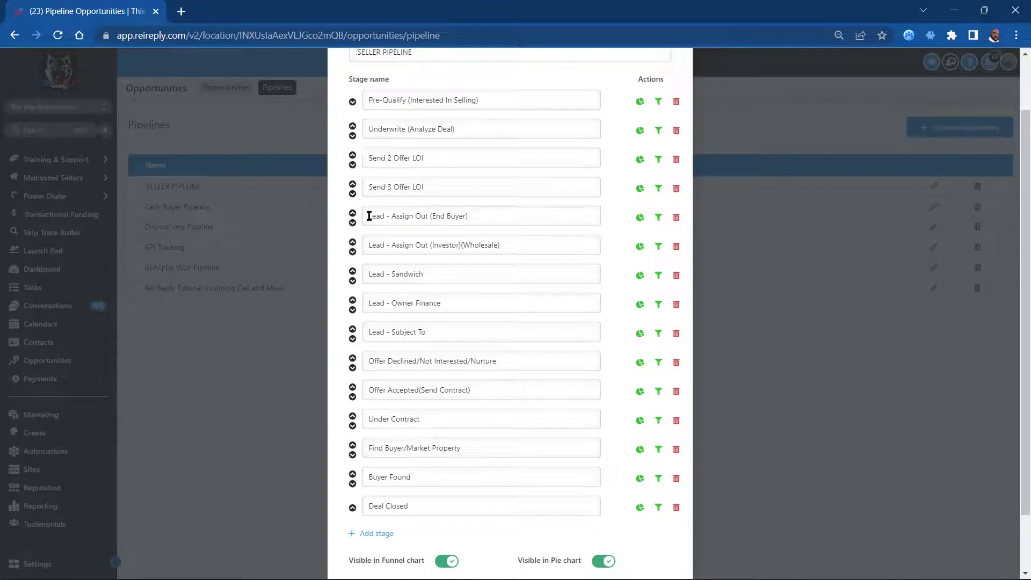
Compare the two Lead - Assign Out stages, for End Buyer and for Investor/Wholesale, by highlighting their names
{"action": "left_click_drag", "start_coordinate": [370, 215], "coordinate": [486, 213]}
{"action": "left_click_drag", "start_coordinate": [370, 245], "coordinate": [513, 246]}
{"action": "triple_click", "coordinate": [454, 214]}
{"action": "left_click", "coordinate": [492, 211]}
{"action": "left_click", "coordinate": [519, 248]}
{"action": "triple_click", "coordinate": [515, 241]}
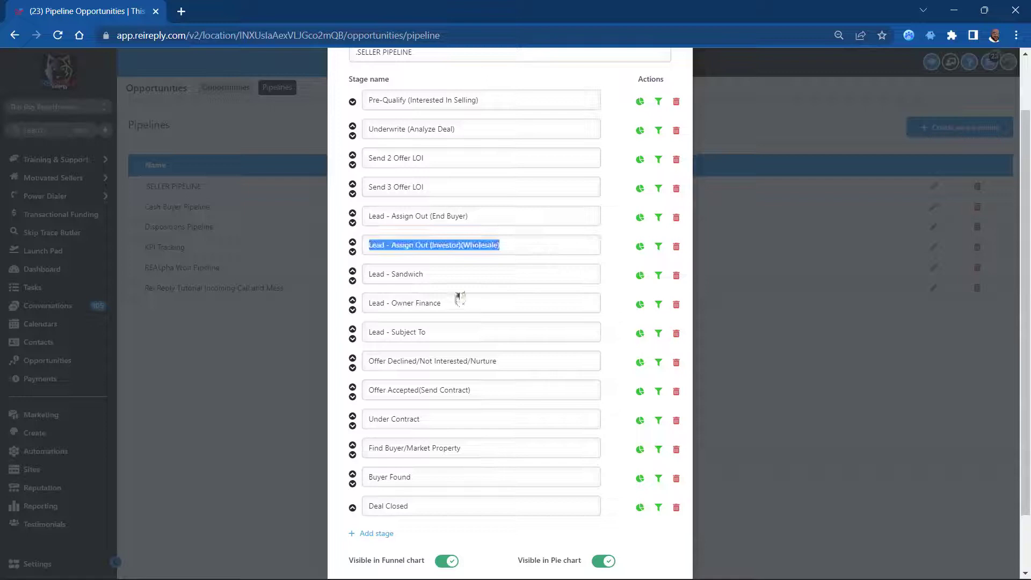
Look over the seller pipeline's Lead - Sandwich, Lead - Owner Finance and Lead - Subject To stages within its full stage list
{"action": "left_click", "coordinate": [422, 274]}
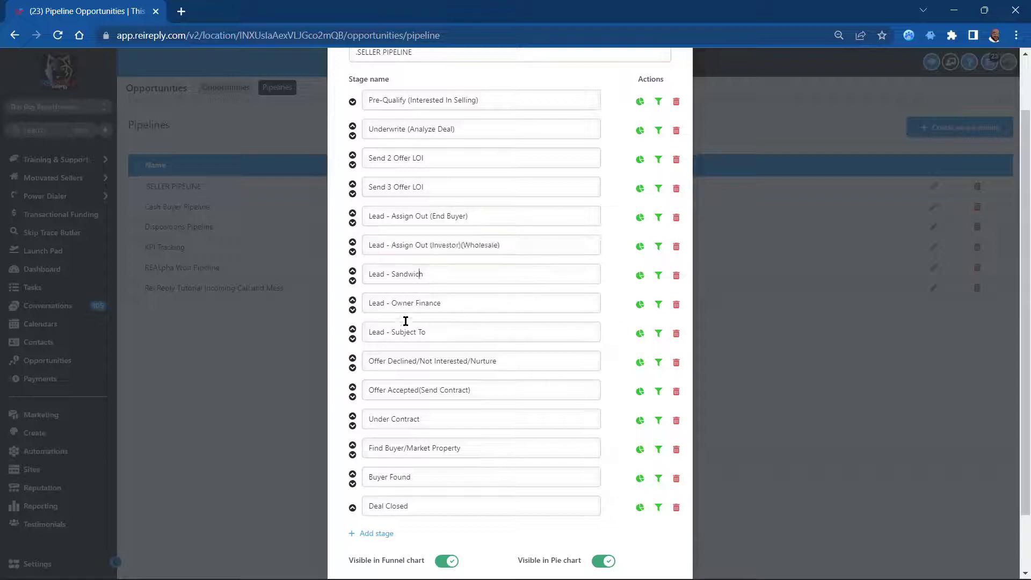
{"action": "scroll", "coordinate": [414, 328], "scroll_direction": "down", "scroll_amount": 1}
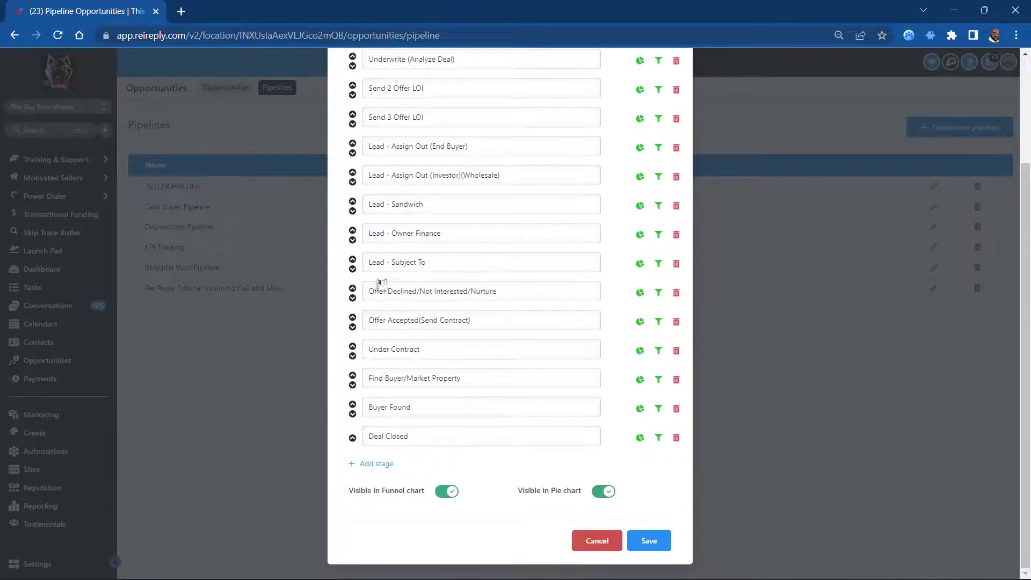
{"action": "scroll", "coordinate": [390, 282], "scroll_direction": "up", "scroll_amount": 2}
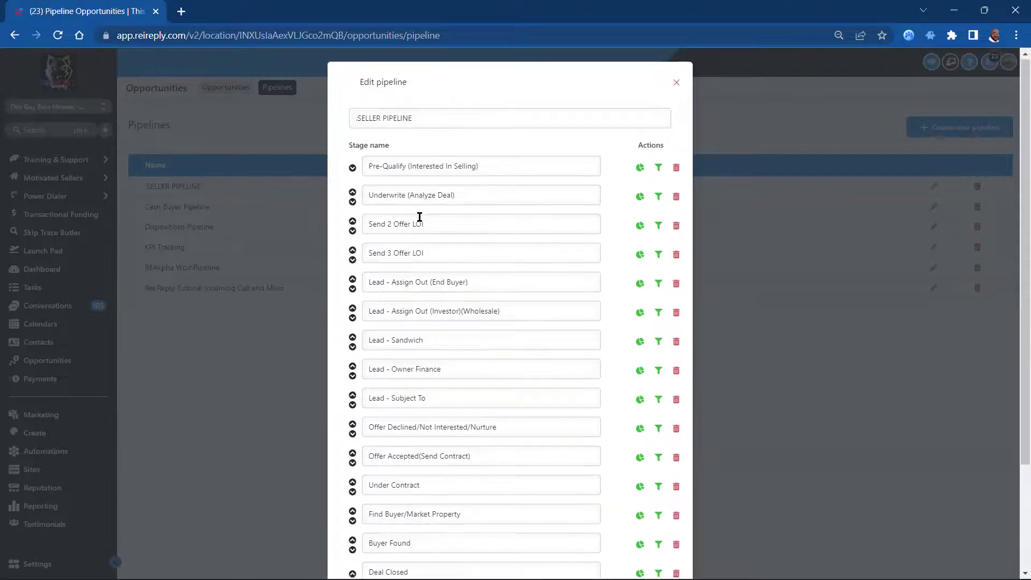
{"action": "scroll", "coordinate": [419, 217], "scroll_direction": "down", "scroll_amount": 2}
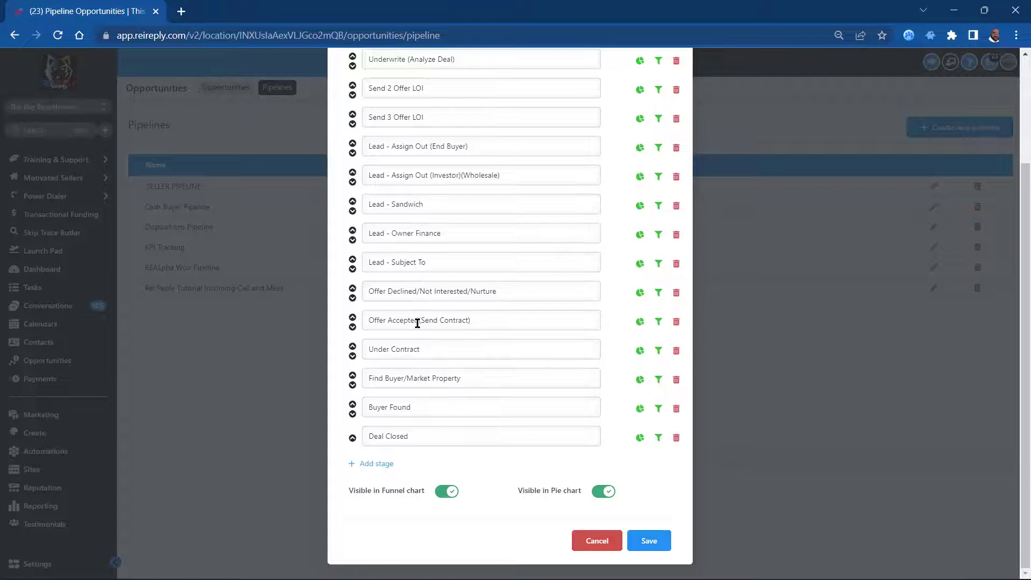
{"action": "scroll", "coordinate": [418, 323], "scroll_direction": "up", "scroll_amount": 3}
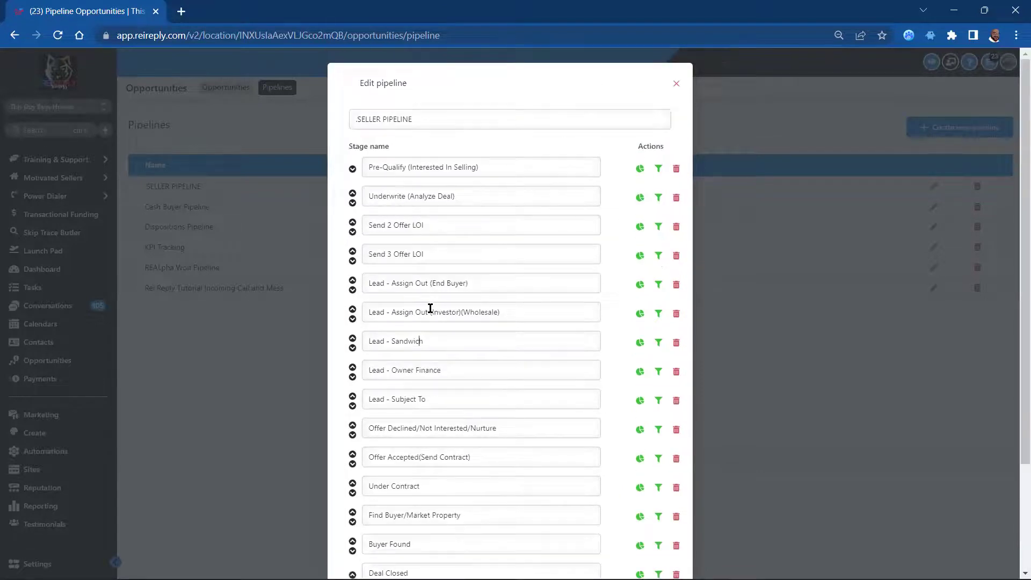
{"action": "scroll", "coordinate": [430, 308], "scroll_direction": "down", "scroll_amount": 3}
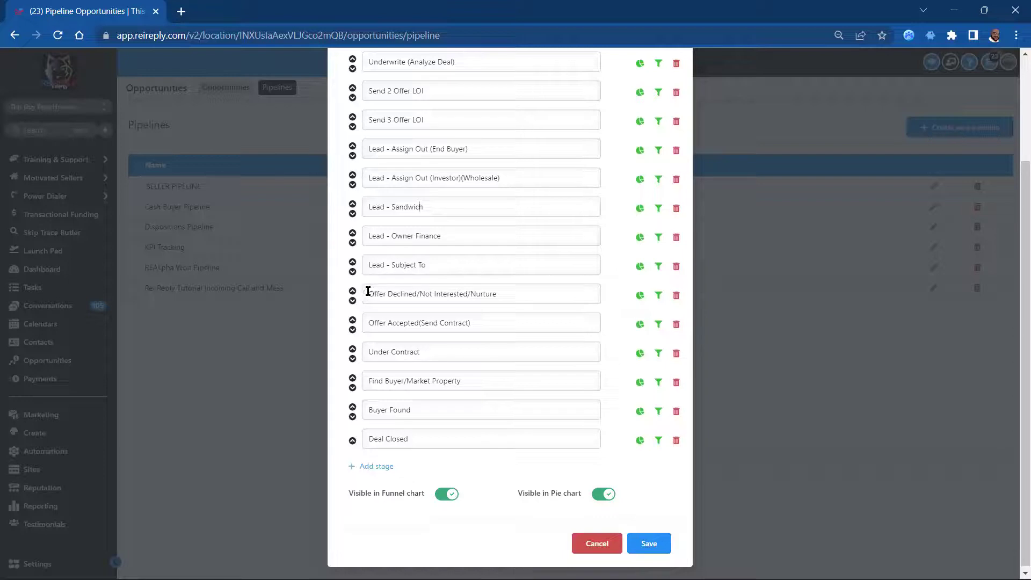
Examine the seller pipeline's Offer Declined/Not Interested/Nurture stage by highlighting its name
{"action": "left_click_drag", "start_coordinate": [367, 291], "coordinate": [534, 285]}
{"action": "left_click", "coordinate": [514, 291]}
{"action": "triple_click", "coordinate": [549, 296]}
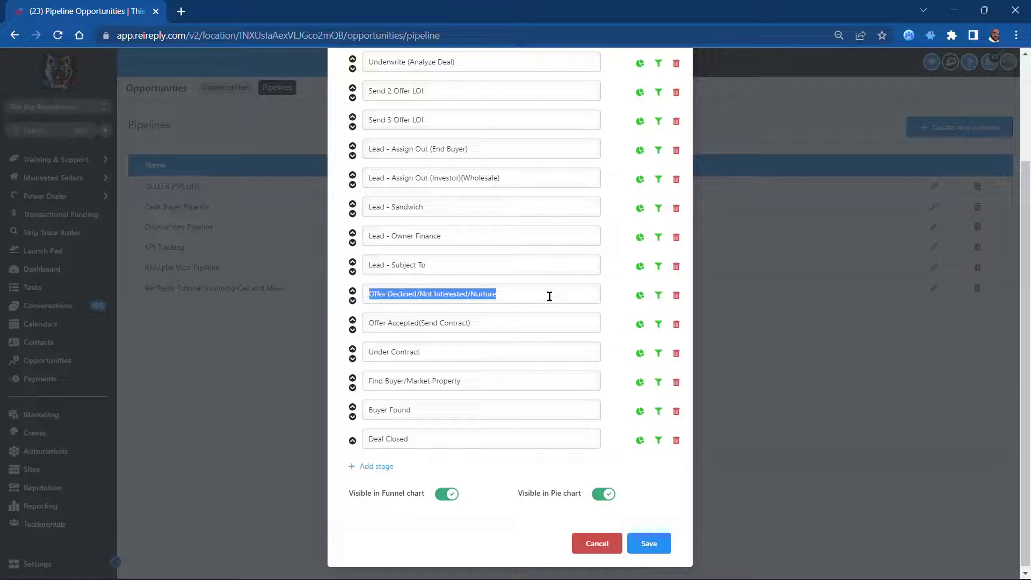
{"action": "left_click", "coordinate": [622, 296]}
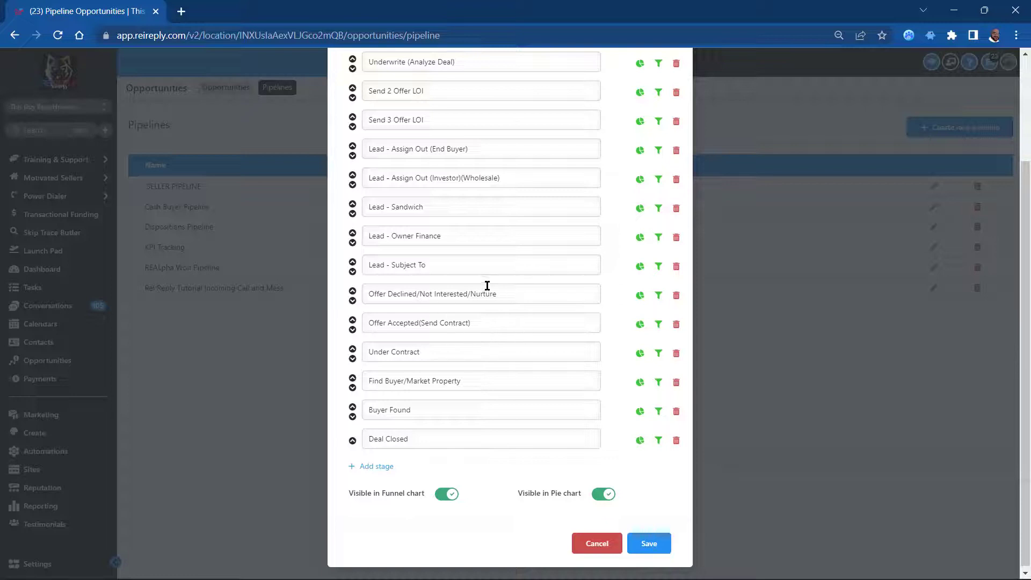
Relate the Offer Accepted(Send Contract) stage to the Send 2 Offer LOI and Send 3 Offer LOI stages by highlighting their names
{"action": "double_click", "coordinate": [365, 323]}
{"action": "triple_click", "coordinate": [500, 320]}
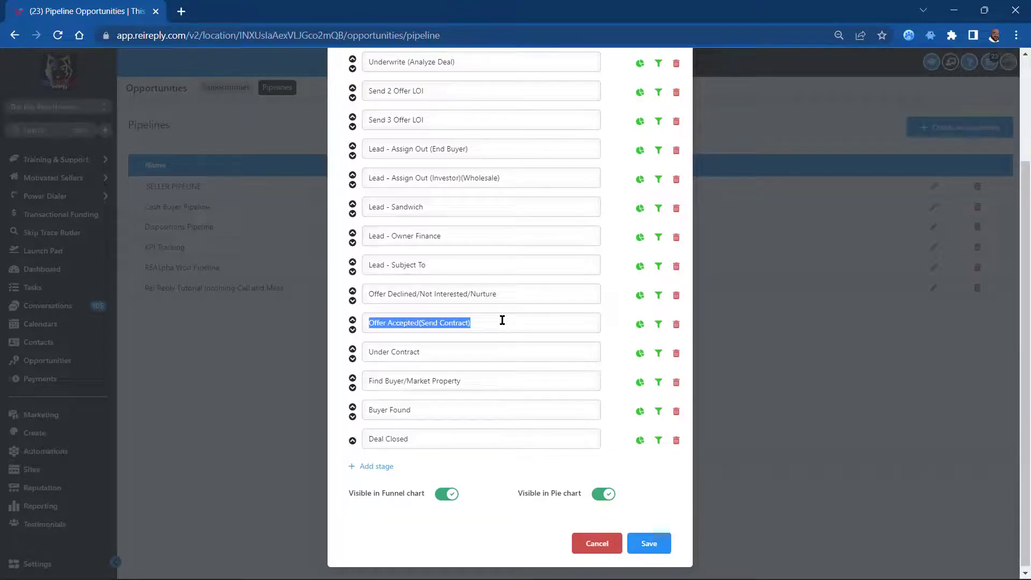
{"action": "double_click", "coordinate": [420, 92]}
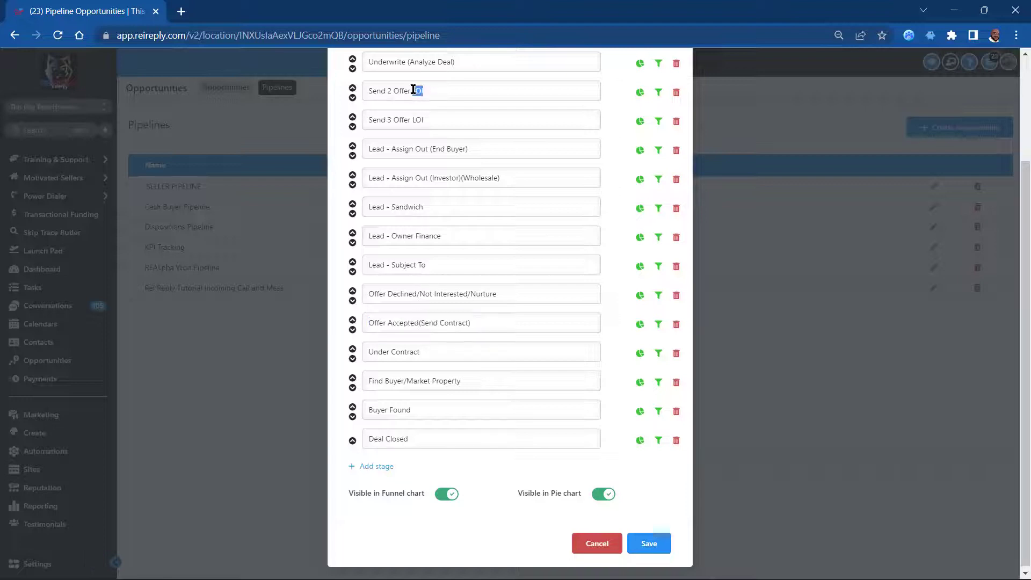
{"action": "double_click", "coordinate": [418, 119]}
{"action": "left_click", "coordinate": [437, 322]}
{"action": "triple_click", "coordinate": [437, 322]}
Examine the seller pipeline's Under Contract and Find Buyer/Market Property stages by highlighting their names
{"action": "left_click", "coordinate": [424, 351]}
{"action": "triple_click", "coordinate": [429, 350]}
{"action": "triple_click", "coordinate": [493, 379]}
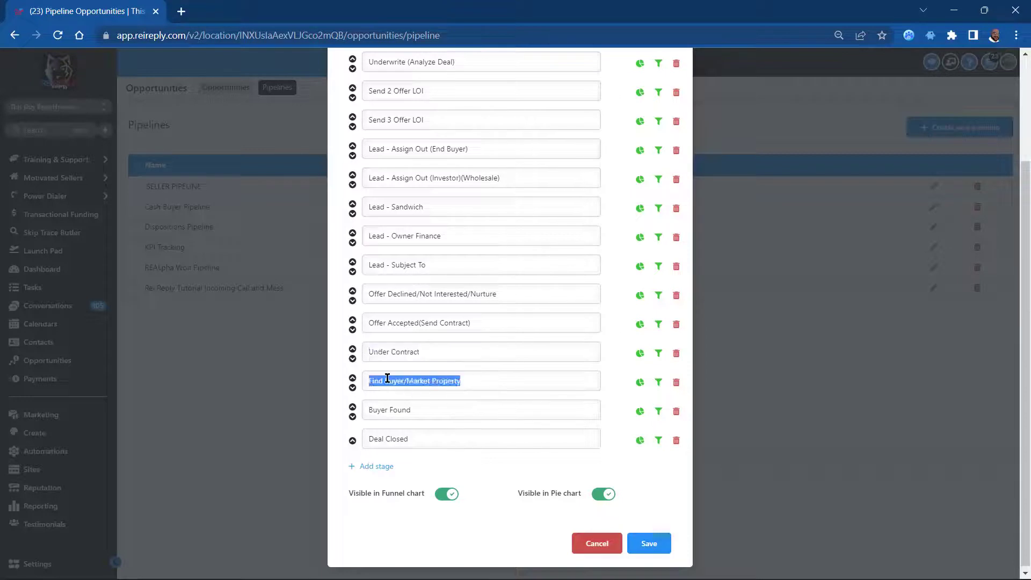
{"action": "left_click", "coordinate": [417, 409]}
{"action": "left_click_drag", "start_coordinate": [368, 382], "coordinate": [480, 377]}
{"action": "double_click", "coordinate": [476, 356]}
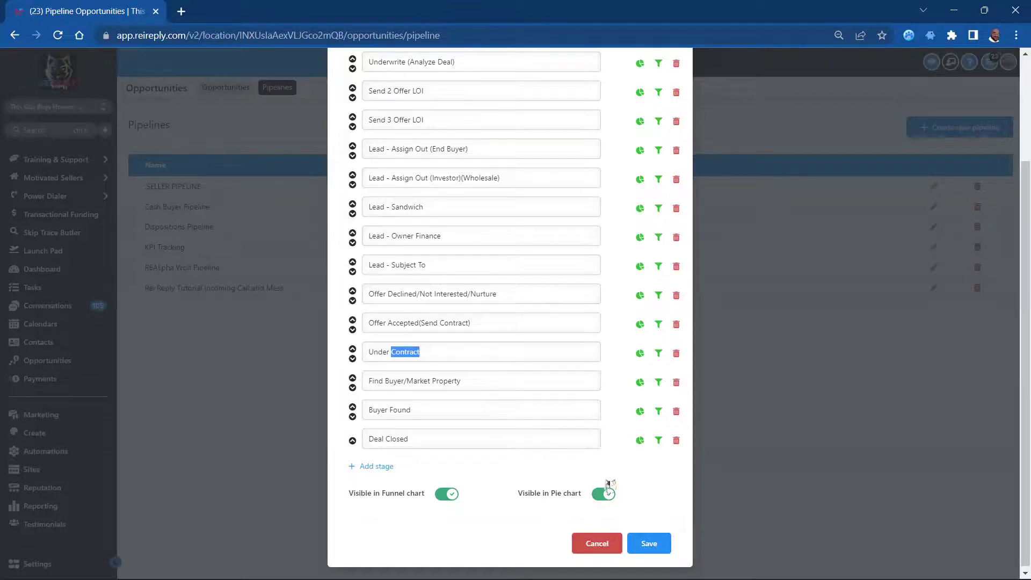
Close the seller pipeline without saving and highlight the KPI Tracking entry in the list of pipelines
{"action": "left_click", "coordinate": [594, 543]}
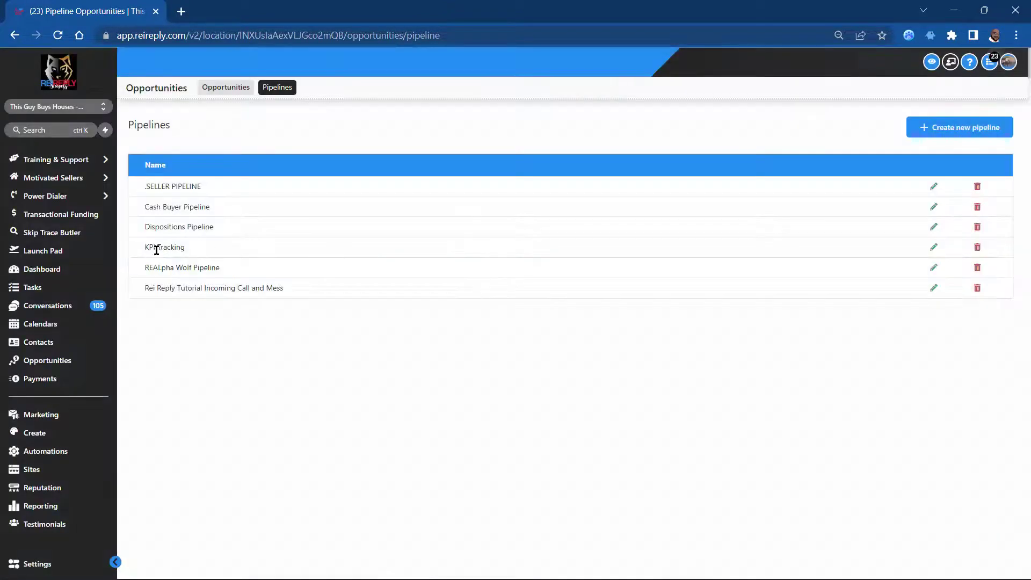
{"action": "left_click_drag", "start_coordinate": [145, 250], "coordinate": [186, 248]}
{"action": "left_click", "coordinate": [354, 380]}
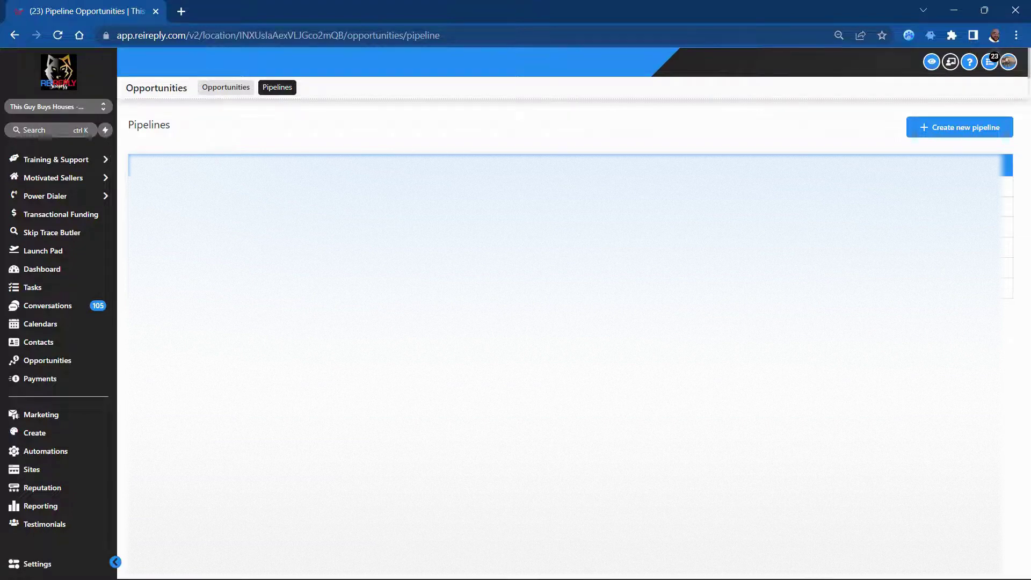
Open the opportunities board, blur its sensitive data and look across the first stage columns of the seller pipeline
{"action": "left_click", "coordinate": [239, 91]}
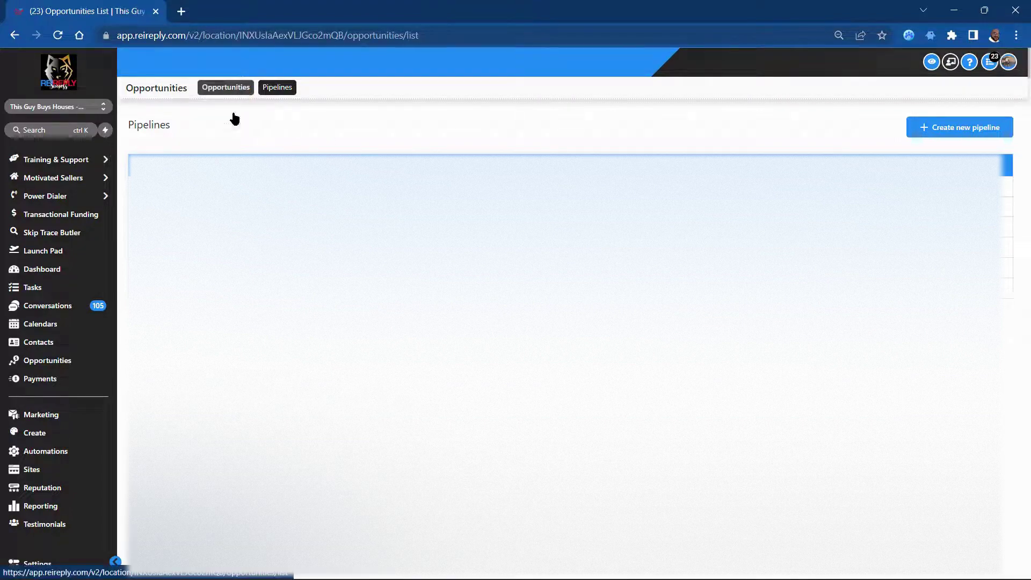
{"action": "left_click", "coordinate": [932, 62]}
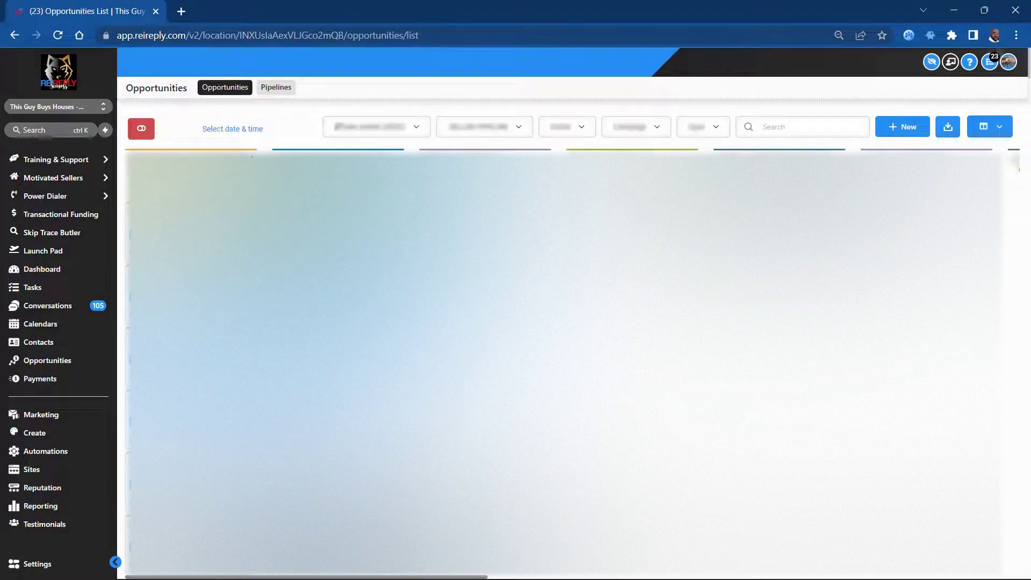
{"action": "scroll", "coordinate": [564, 363], "scroll_direction": "right", "scroll_amount": 2}
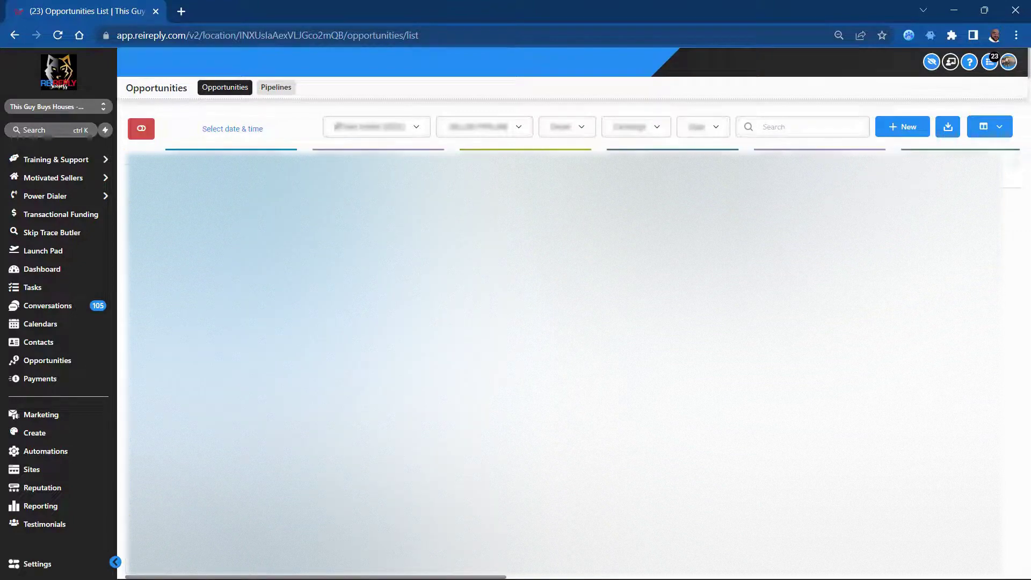
{"action": "scroll", "coordinate": [563, 363], "scroll_direction": "right", "scroll_amount": 2}
{"action": "scroll", "coordinate": [564, 363], "scroll_direction": "right", "scroll_amount": 2}
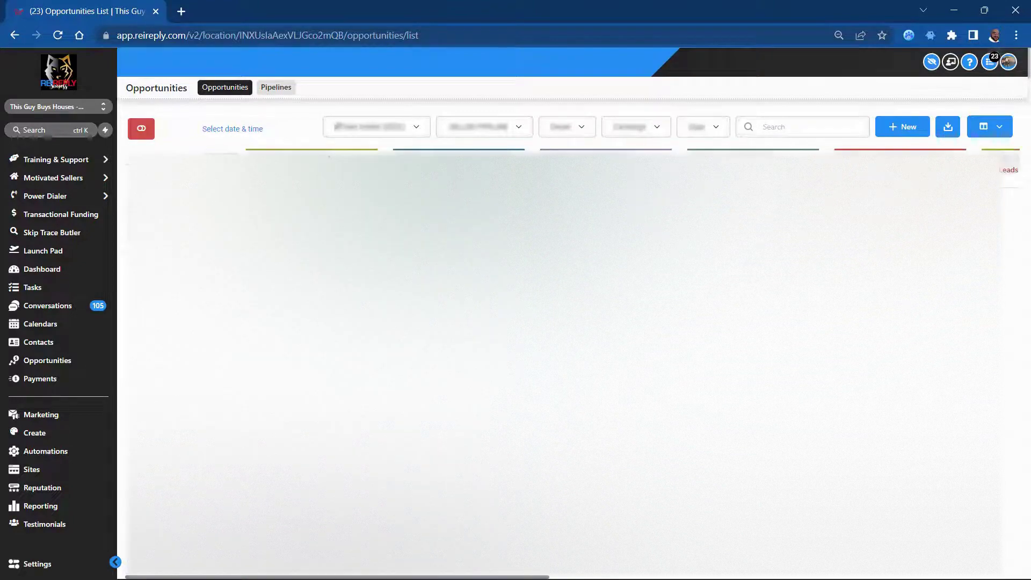
{"action": "scroll", "coordinate": [564, 363], "scroll_direction": "left", "scroll_amount": 2}
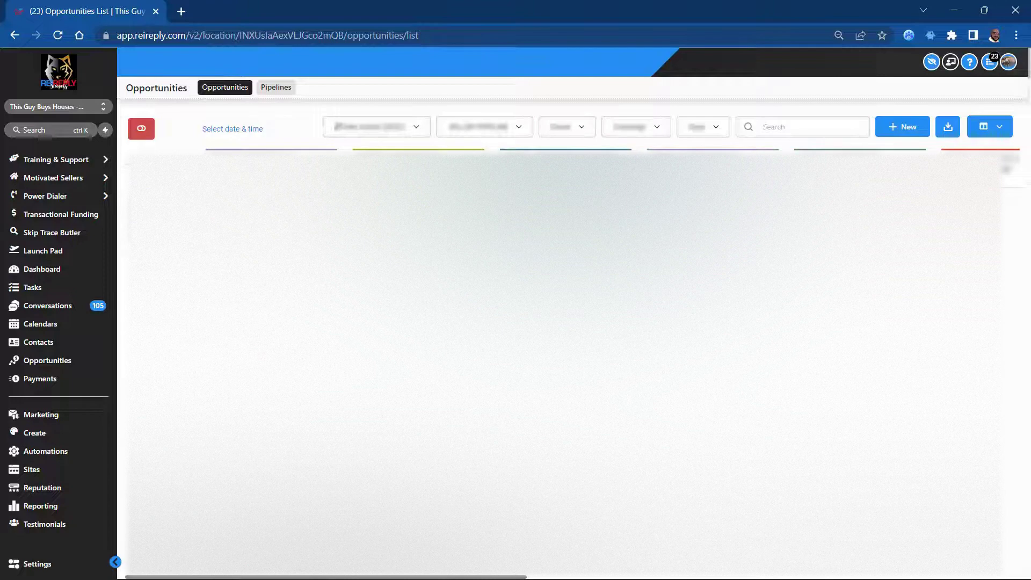
{"action": "scroll", "coordinate": [624, 156], "scroll_direction": "right", "scroll_amount": 1}
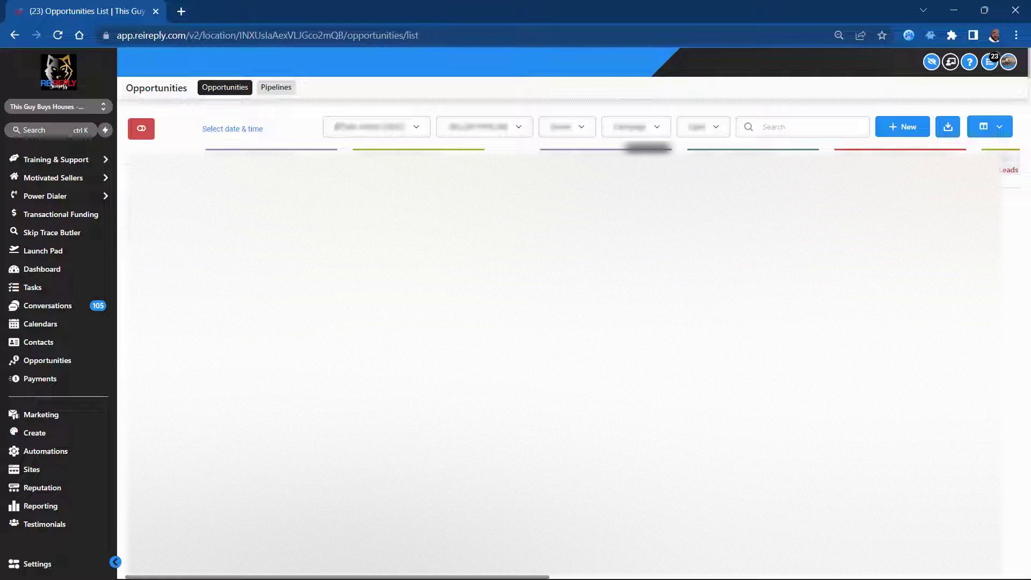
Turn off the data blurring and look across the seller pipeline board's stage columns through Deal Closed
{"action": "left_click", "coordinate": [931, 62]}
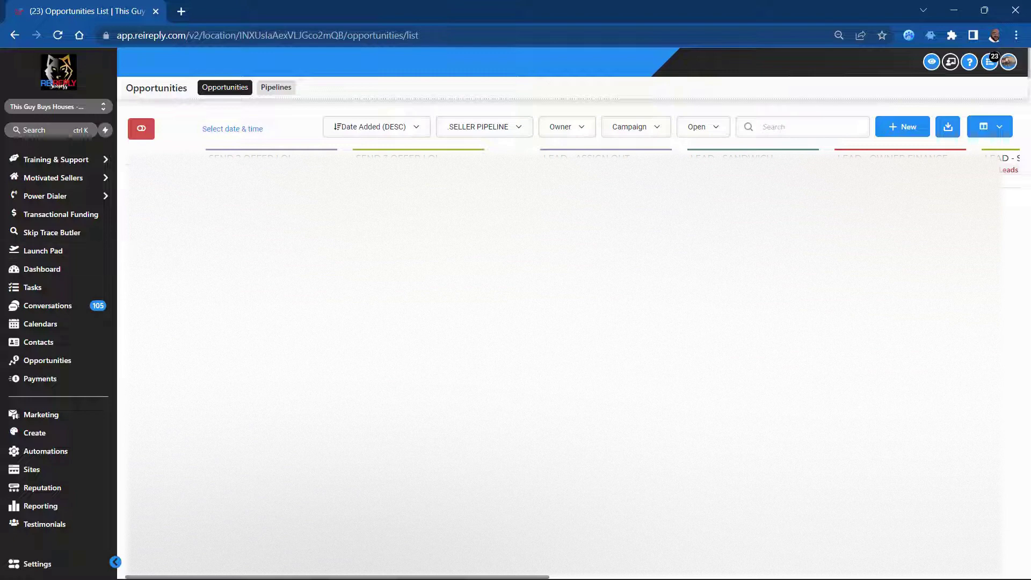
{"action": "scroll", "coordinate": [1024, 307], "scroll_direction": "right", "scroll_amount": 2}
{"action": "scroll", "coordinate": [1005, 309], "scroll_direction": "right", "scroll_amount": 5}
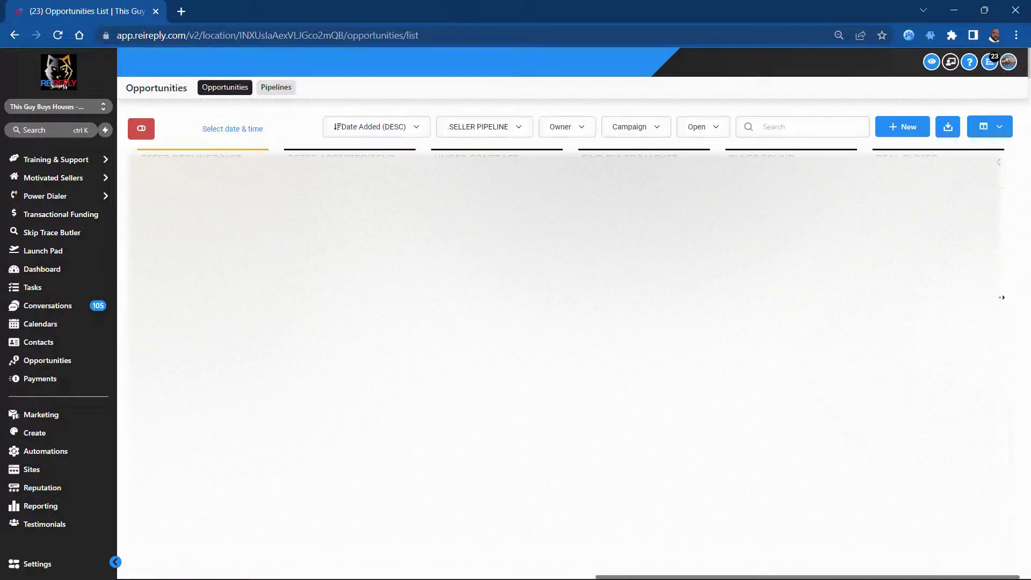
{"action": "scroll", "coordinate": [563, 343], "scroll_direction": "left", "scroll_amount": 15}
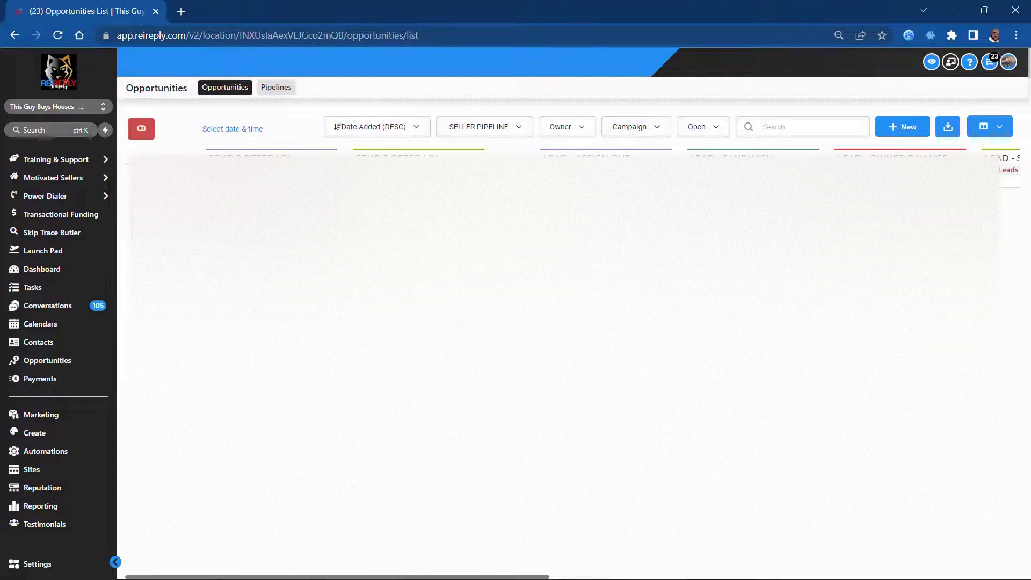
Blur the board's sensitive data again and view the pipelines it can be switched to, without choosing another one
{"action": "left_click", "coordinate": [932, 62]}
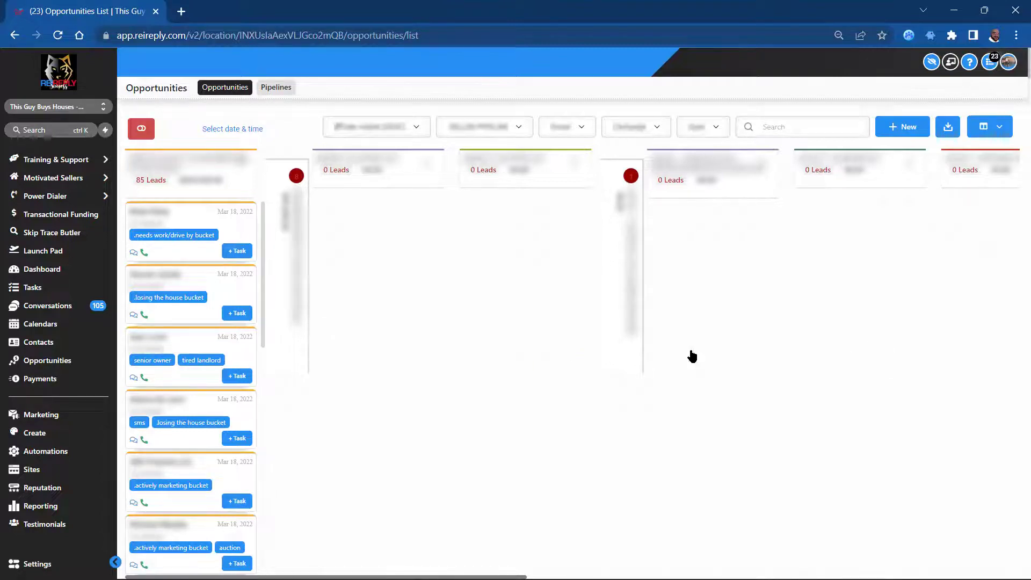
{"action": "left_click_drag", "start_coordinate": [194, 318], "coordinate": [137, 290]}
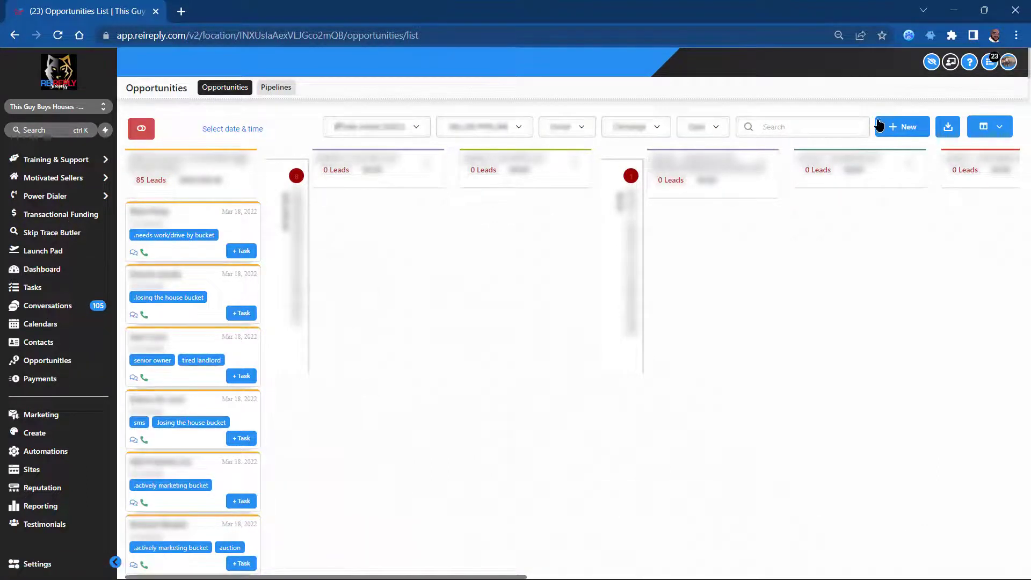
{"action": "left_click", "coordinate": [575, 131]}
{"action": "left_click", "coordinate": [520, 128]}
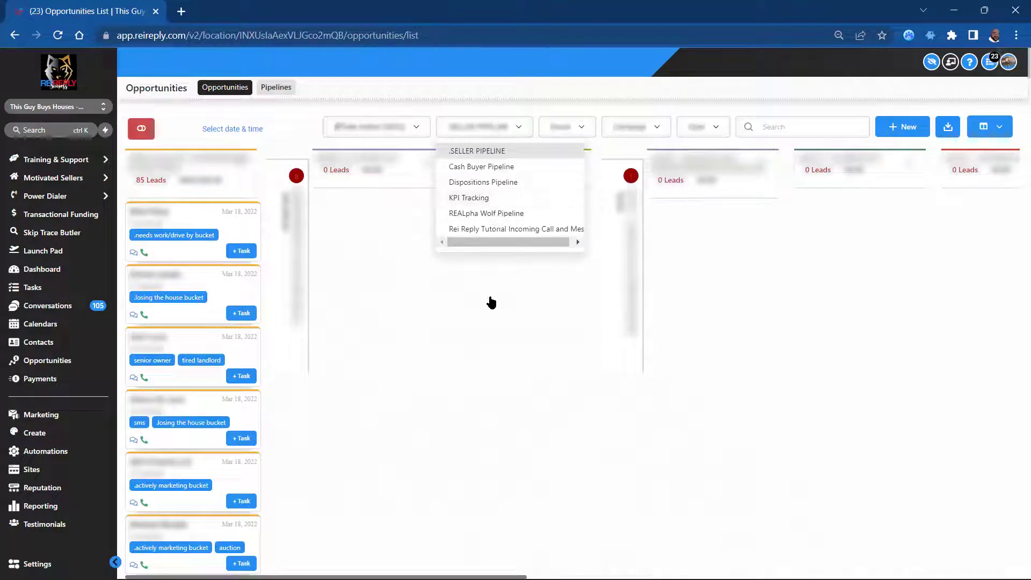
{"action": "left_click", "coordinate": [491, 301]}
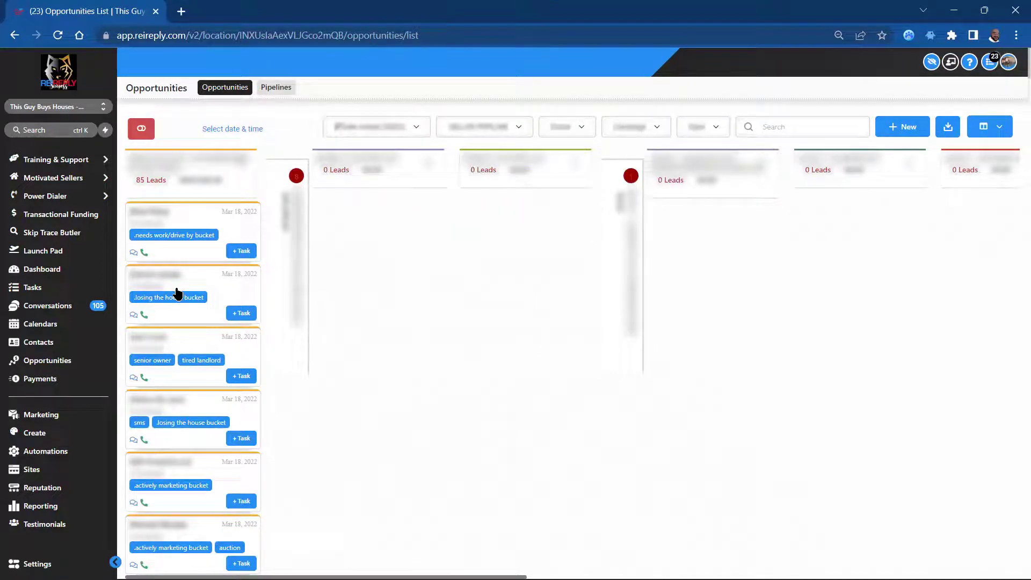
Open the Payments section and highlight the Create Invoices in real-time view text on its Invoices page
{"action": "left_click", "coordinate": [52, 381]}
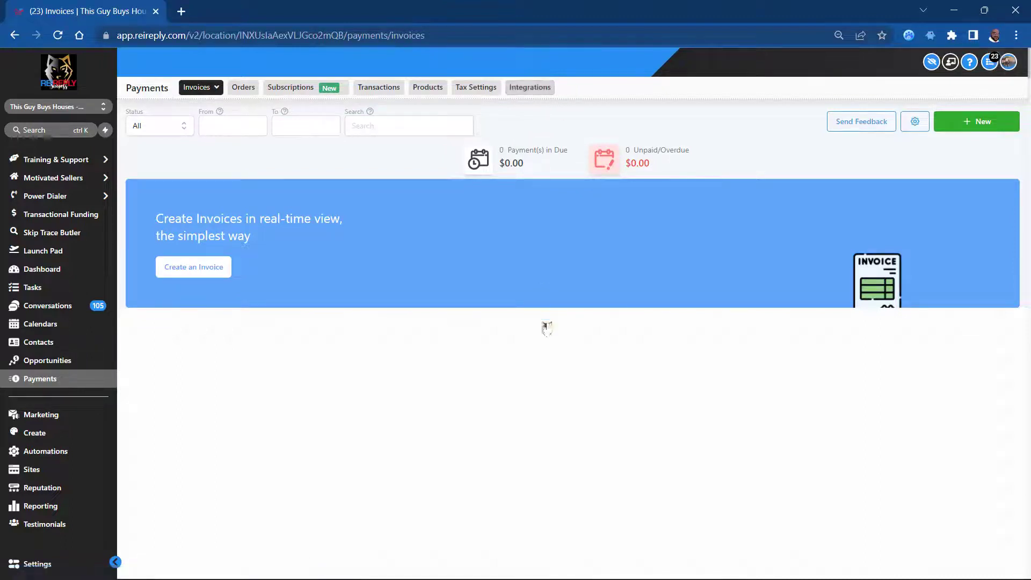
{"action": "left_click_drag", "start_coordinate": [278, 237], "coordinate": [158, 218]}
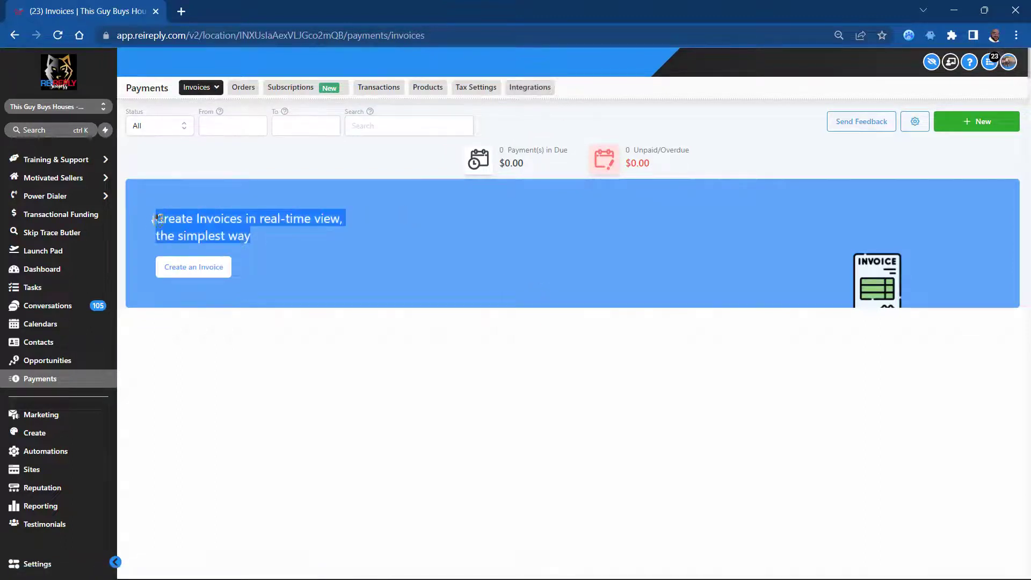
{"action": "left_click", "coordinate": [437, 251]}
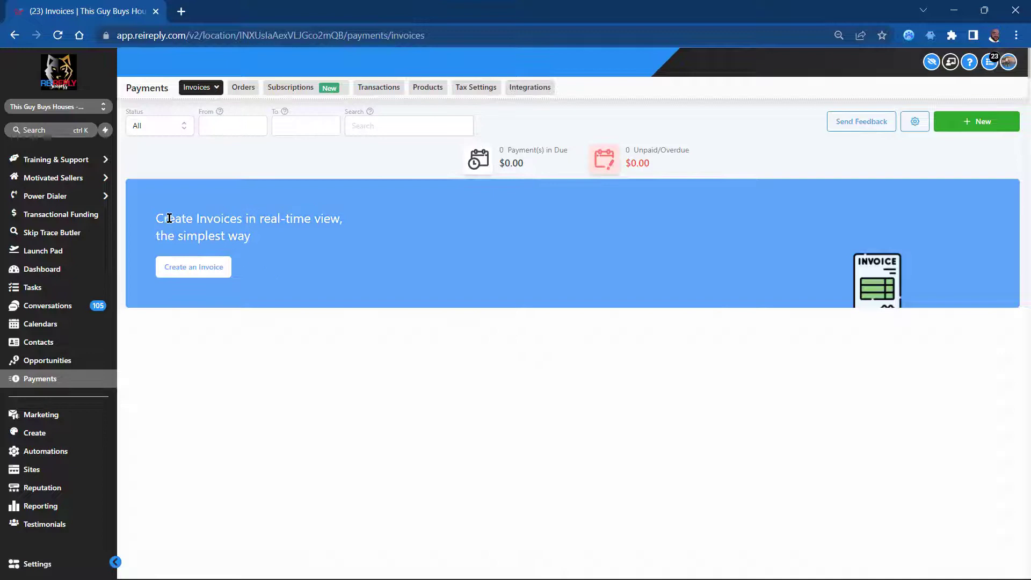
{"action": "left_click_drag", "start_coordinate": [156, 218], "coordinate": [275, 242]}
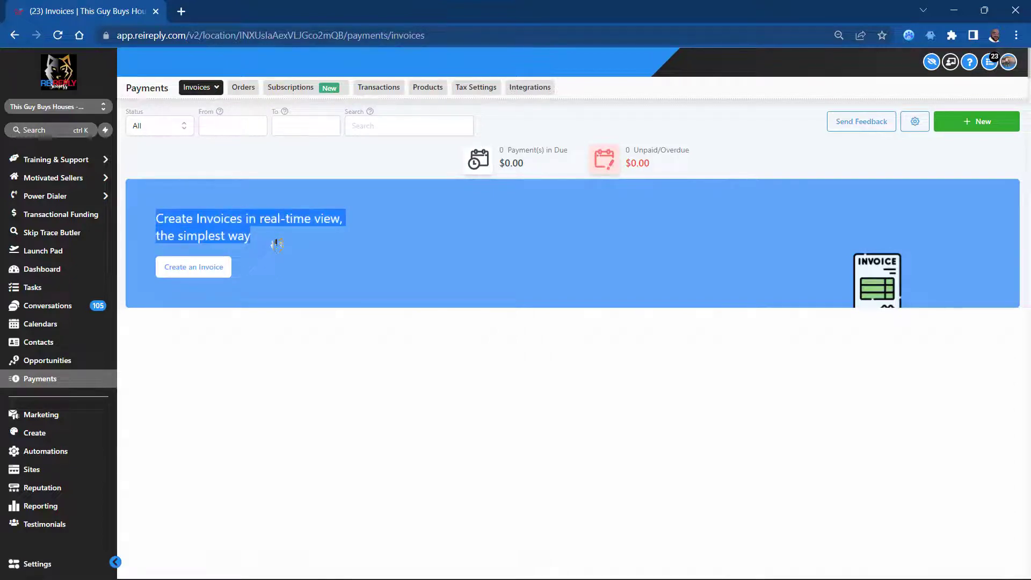
{"action": "left_click", "coordinate": [387, 257]}
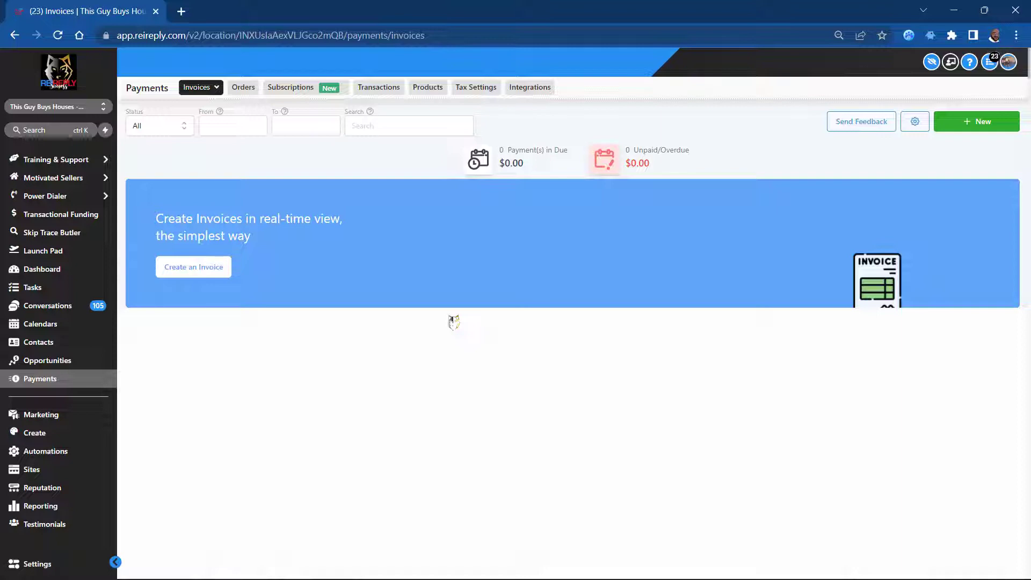
View the Orders, Subscriptions and Transactions pages of the Payments section
{"action": "left_click", "coordinate": [359, 83]}
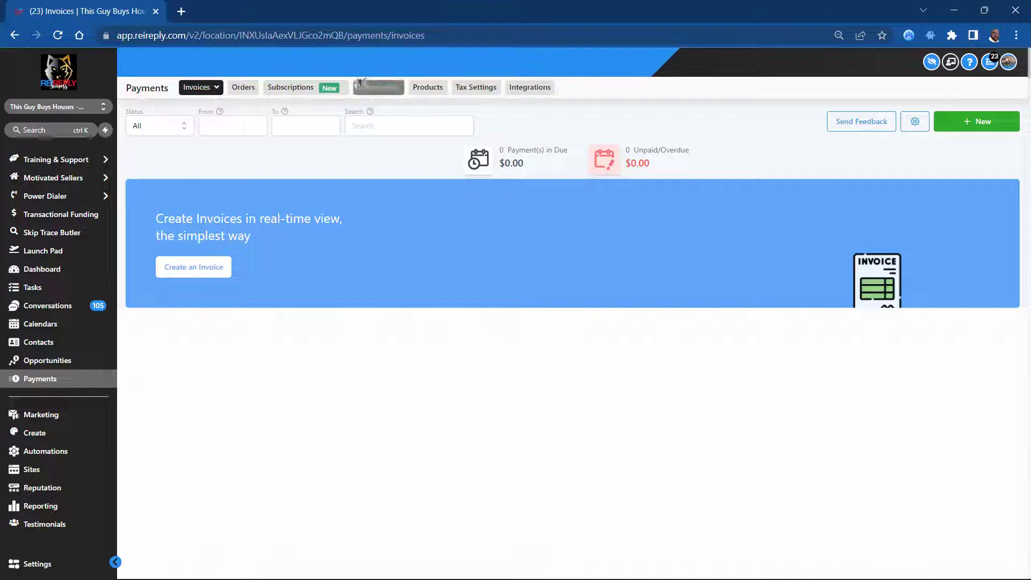
{"action": "left_click", "coordinate": [245, 90]}
{"action": "left_click", "coordinate": [290, 93]}
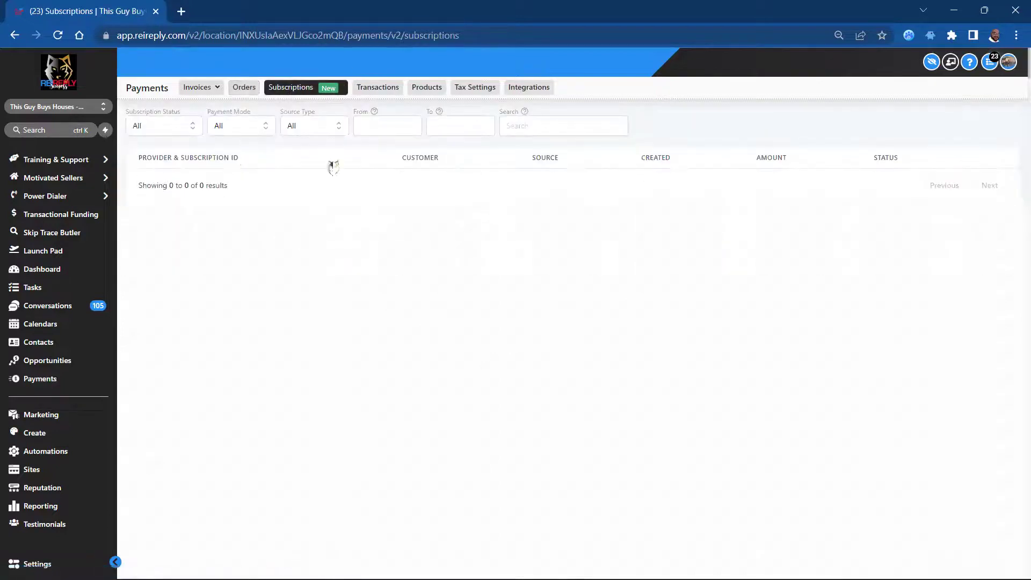
{"action": "left_click", "coordinate": [377, 87]}
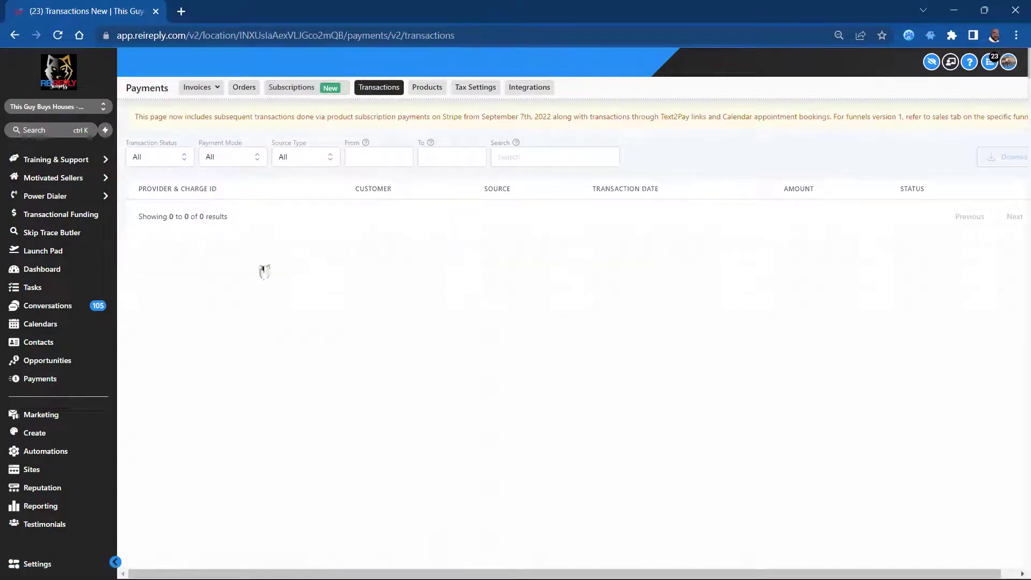
View the Products and Tax Settings pages of the Payments section, and briefly open and close the Canva sign-up page linked from Create
{"action": "left_click", "coordinate": [429, 86]}
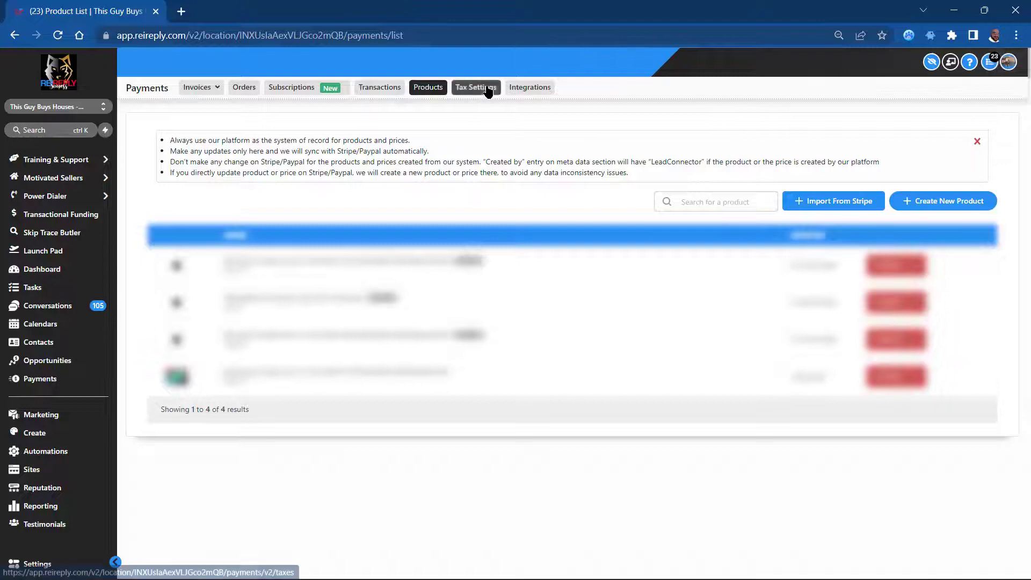
{"action": "left_click", "coordinate": [464, 91]}
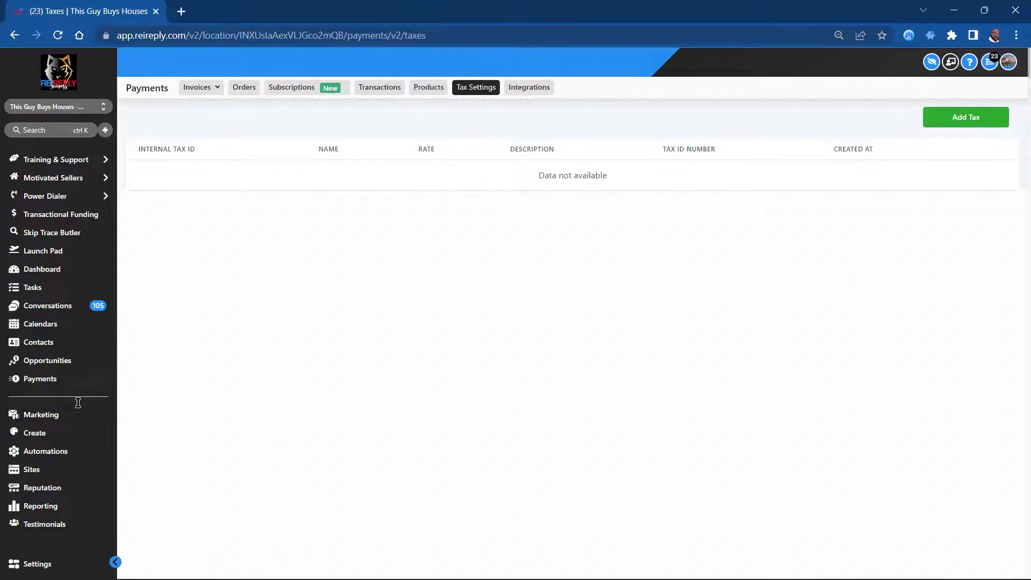
{"action": "left_click", "coordinate": [35, 432]}
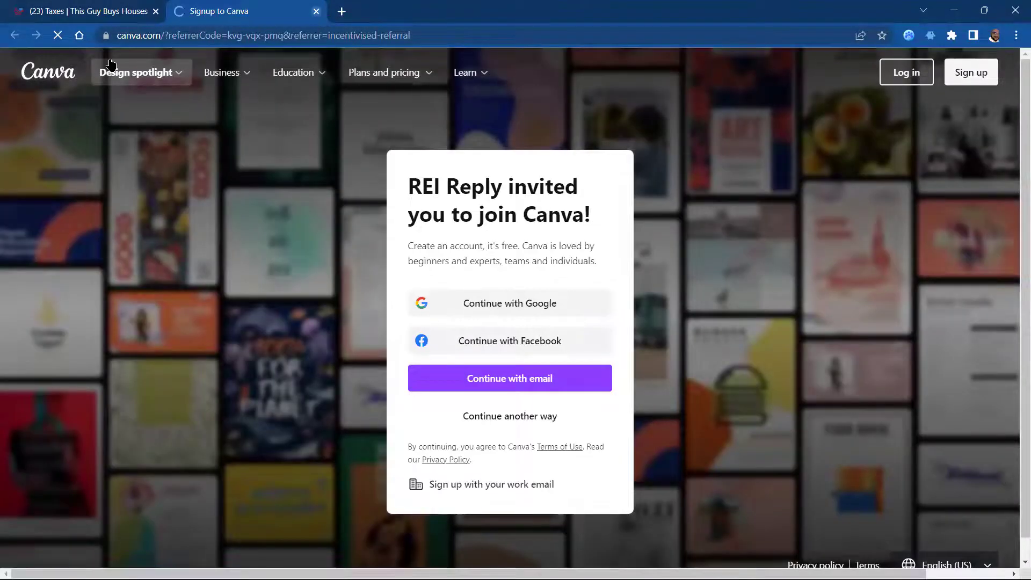
{"action": "middle_click", "coordinate": [245, 15]}
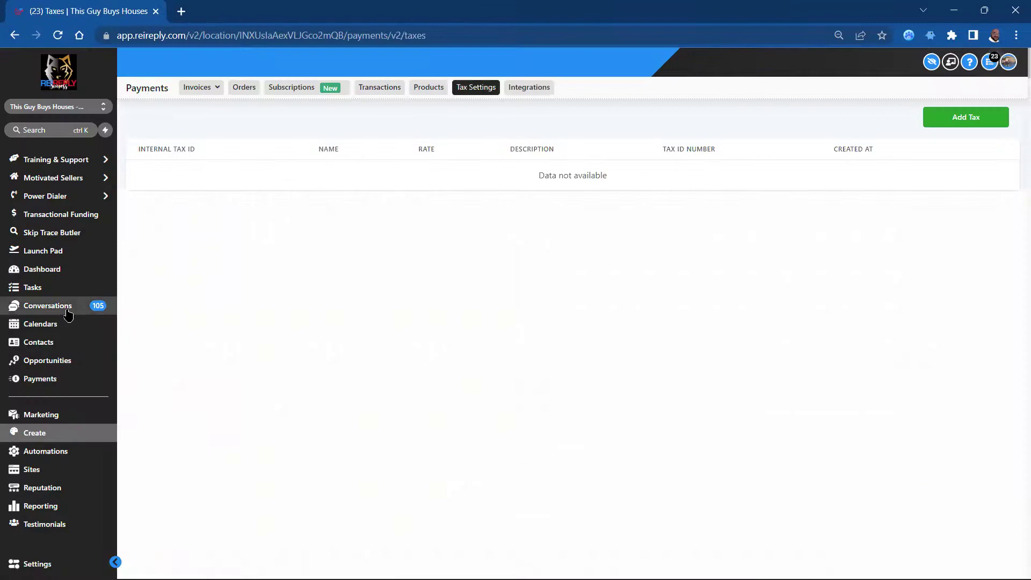
Open the Marketing section's Social Planner and highlight its text about managing social accounts and scheduling posts
{"action": "left_click", "coordinate": [47, 416]}
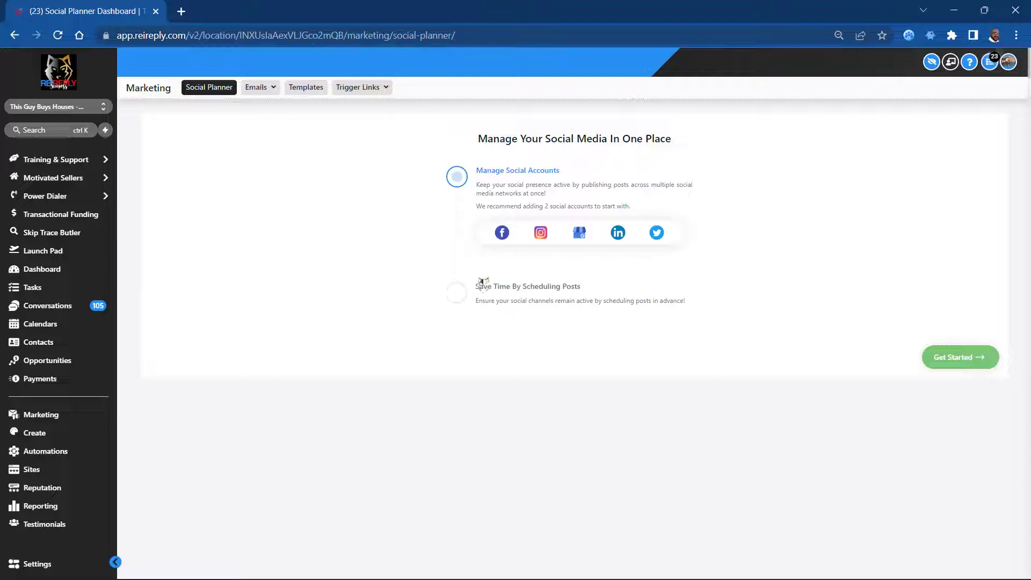
{"action": "left_click_drag", "start_coordinate": [579, 300], "coordinate": [403, 173]}
{"action": "left_click", "coordinate": [401, 173]}
{"action": "left_click_drag", "start_coordinate": [478, 140], "coordinate": [710, 317]}
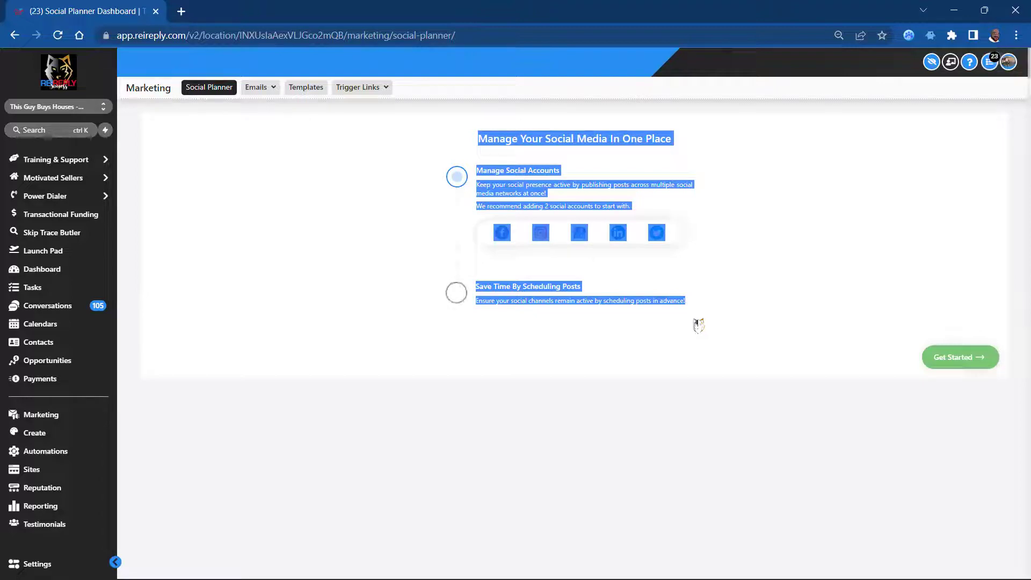
{"action": "left_click", "coordinate": [698, 326]}
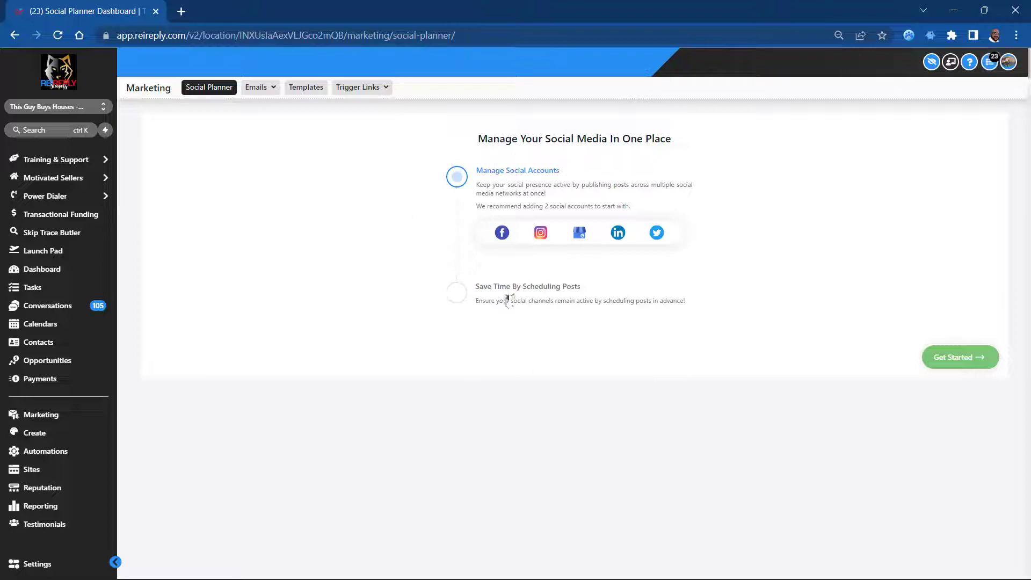
Open the Email Campaigns page and view the details of the campaign scheduled for Jan 12, 2021 09:21 pm
{"action": "left_click", "coordinate": [257, 88]}
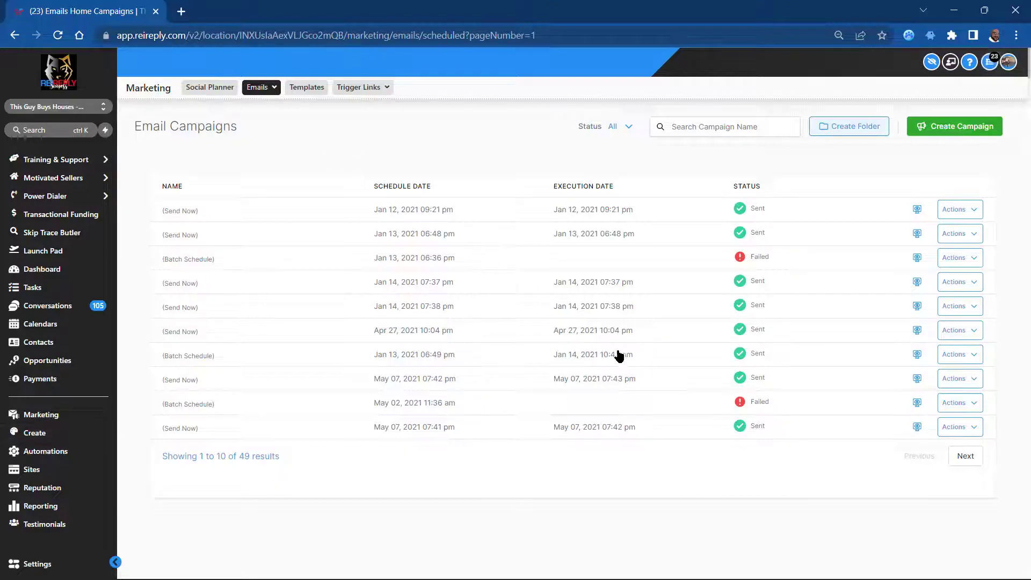
{"action": "left_click", "coordinate": [398, 211]}
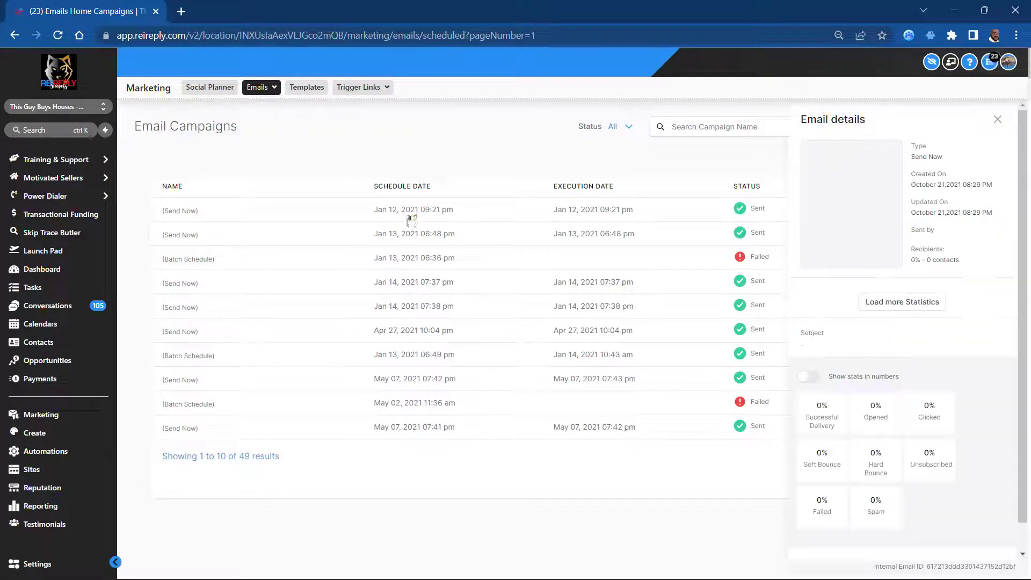
{"action": "left_click", "coordinate": [997, 120]}
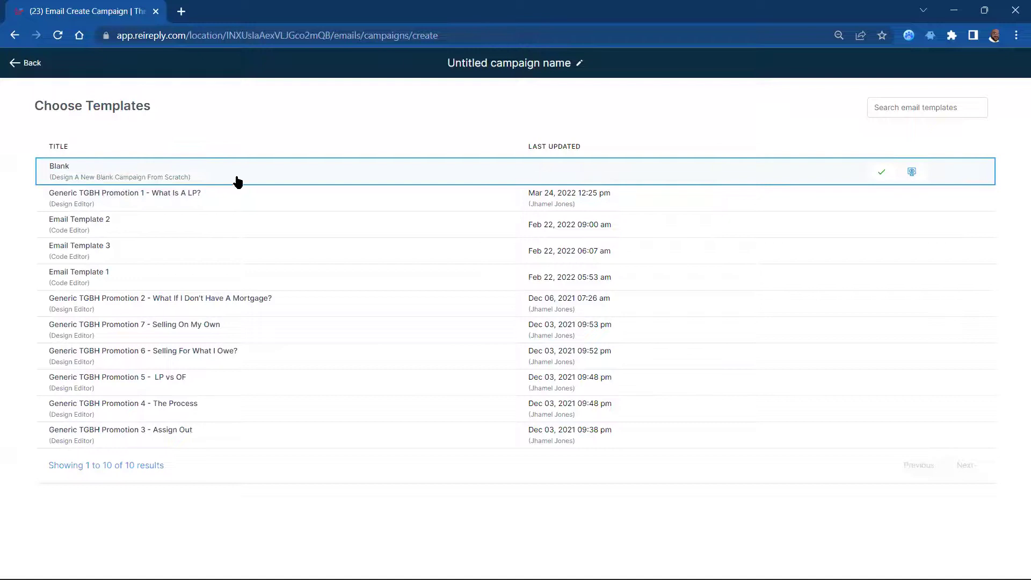
Start a blank email campaign in the Design Editor, add a Social element below the Start from scratch heading, and return to the campaign list
{"action": "left_click", "coordinate": [885, 171]}
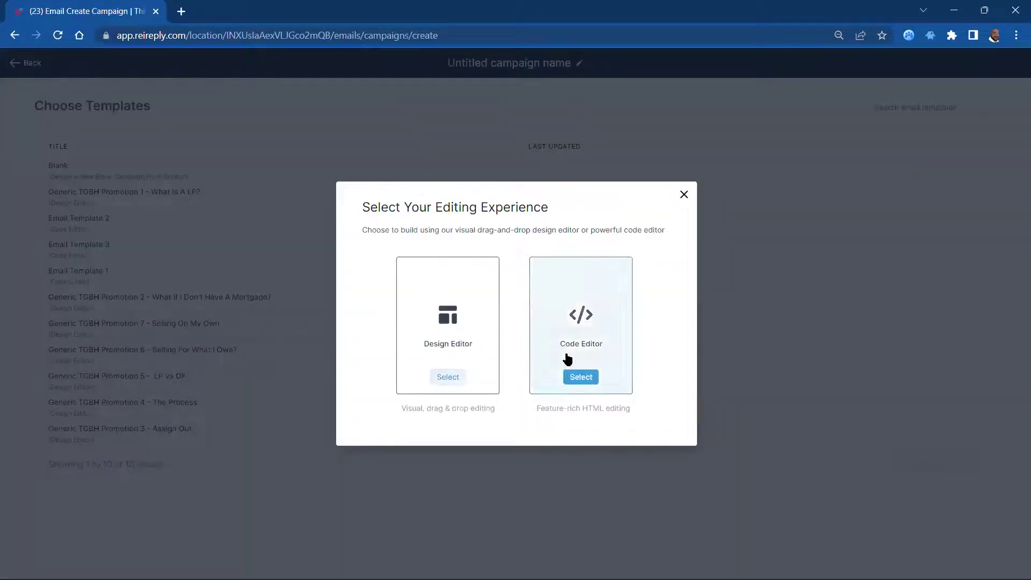
{"action": "left_click", "coordinate": [448, 377]}
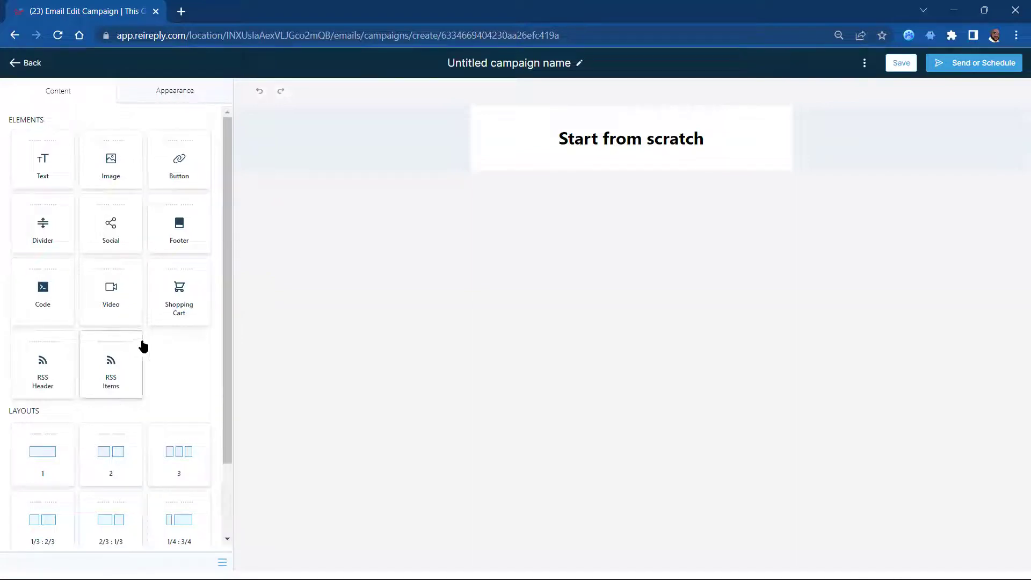
{"action": "left_click_drag", "start_coordinate": [237, 291], "coordinate": [203, 138]}
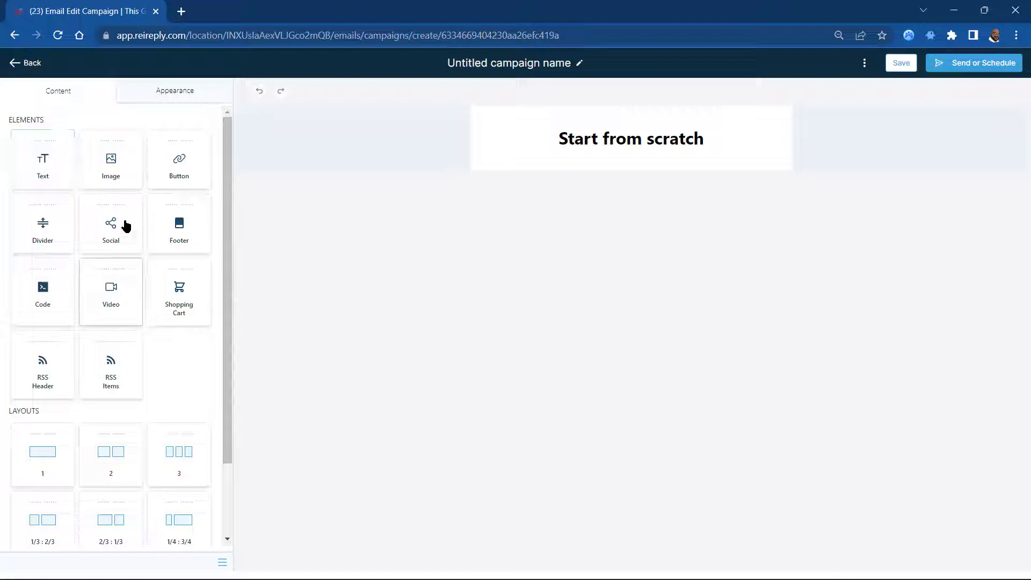
{"action": "left_click_drag", "start_coordinate": [230, 321], "coordinate": [221, 217]}
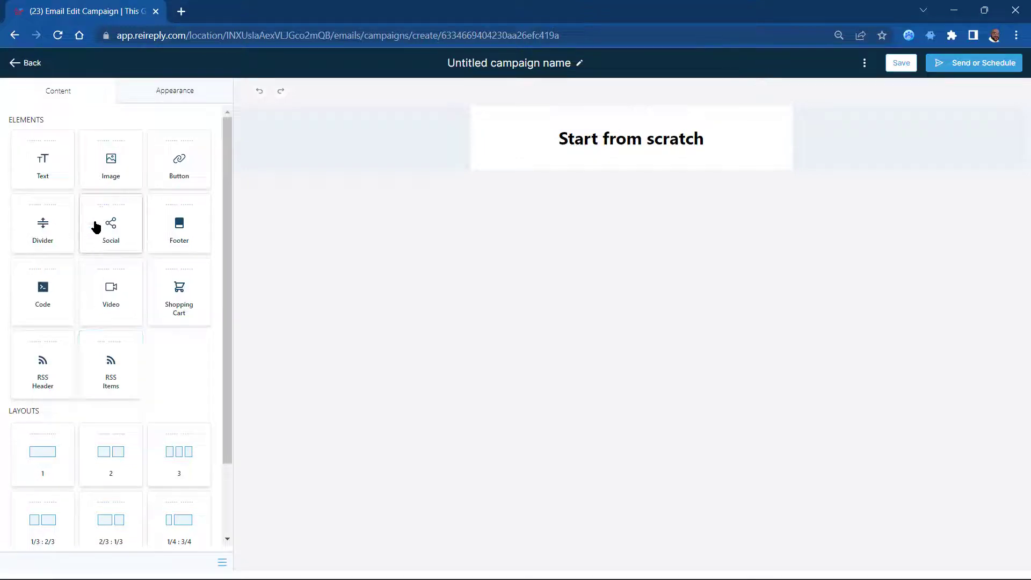
{"action": "left_click_drag", "start_coordinate": [125, 221], "coordinate": [464, 198]}
{"action": "left_click_drag", "start_coordinate": [559, 153], "coordinate": [561, 158]}
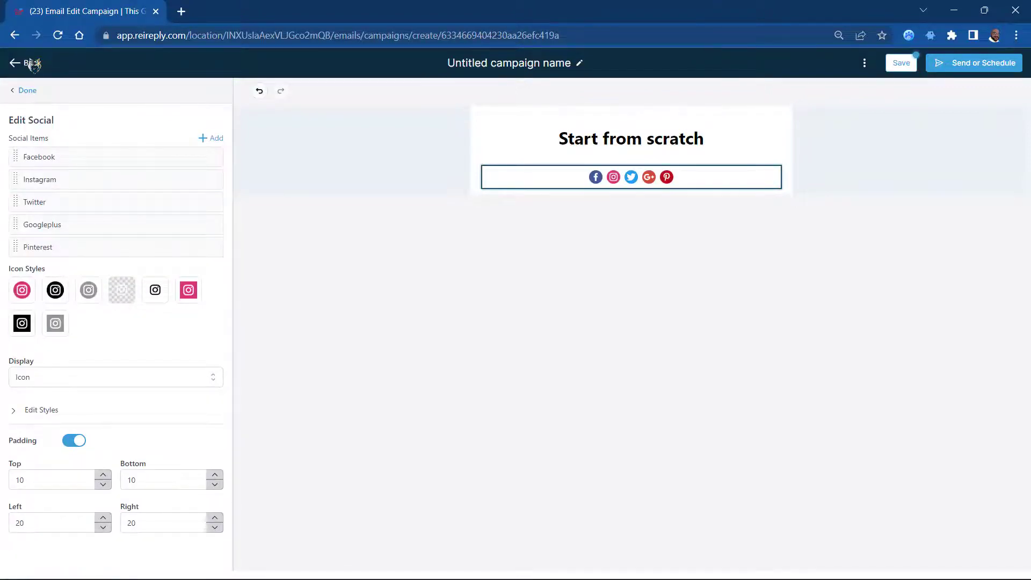
{"action": "left_click", "coordinate": [29, 63]}
View the message Templates page and the Links page of Trigger Links in the Marketing section
{"action": "left_click", "coordinate": [386, 88]}
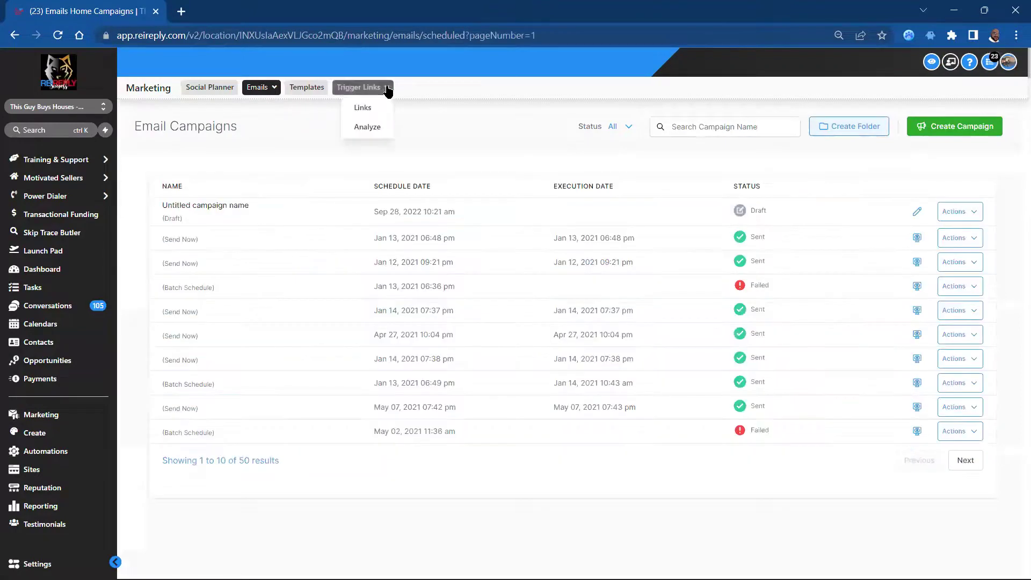
{"action": "left_click", "coordinate": [306, 87]}
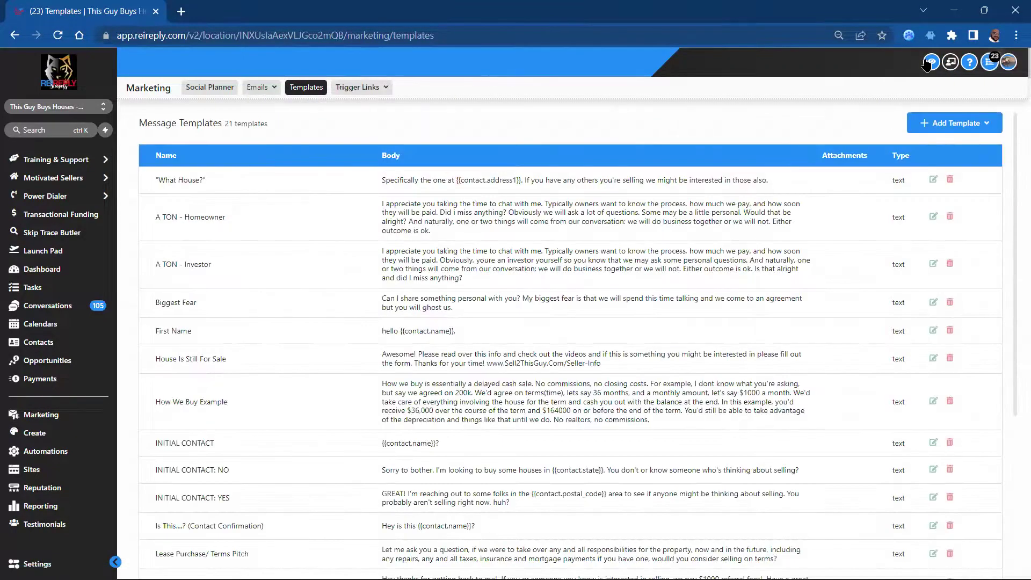
{"action": "left_click", "coordinate": [363, 88]}
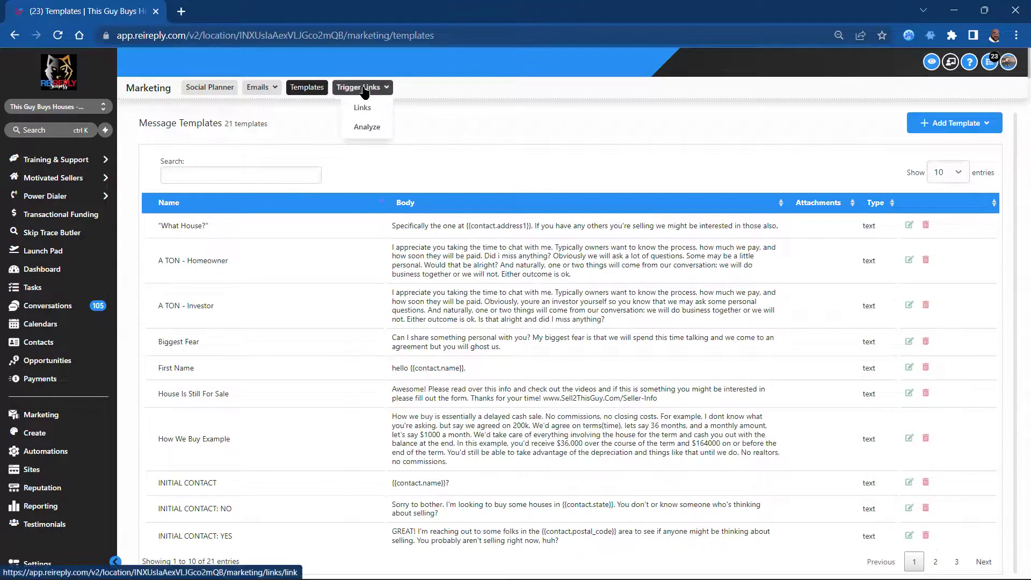
{"action": "left_click", "coordinate": [362, 87]}
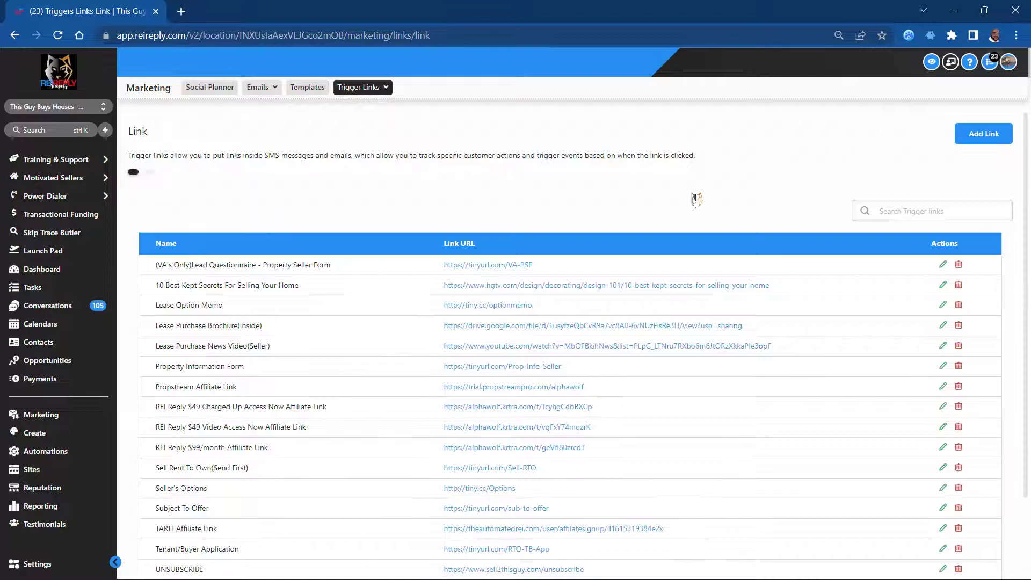
Blur the trigger links table's sensitive data and highlight the description of what trigger links allow
{"action": "left_click", "coordinate": [931, 61]}
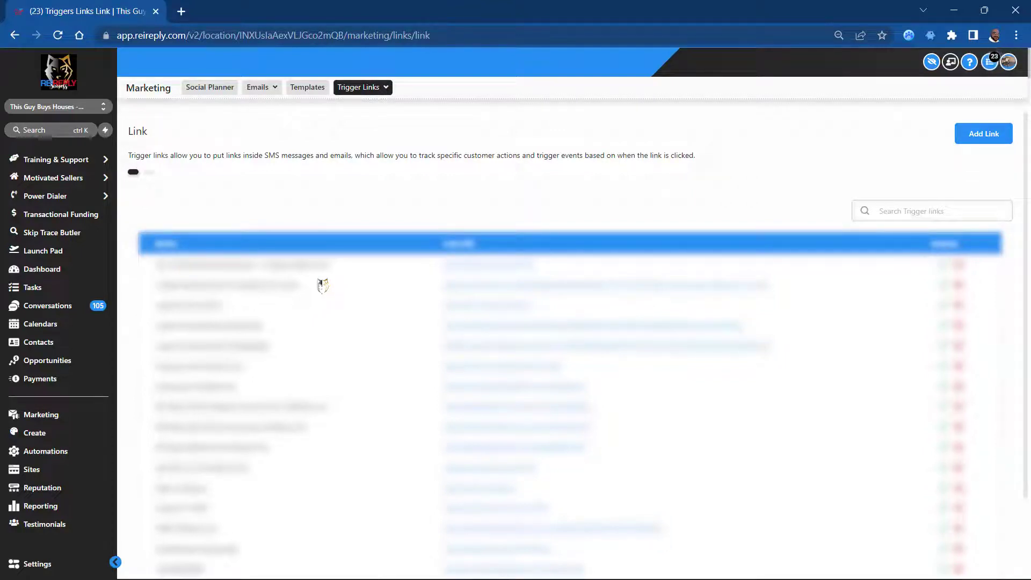
{"action": "triple_click", "coordinate": [370, 154]}
{"action": "left_click", "coordinate": [445, 179]}
{"action": "scroll", "coordinate": [330, 195], "scroll_direction": "down", "scroll_amount": 2}
{"action": "scroll", "coordinate": [331, 196], "scroll_direction": "up", "scroll_amount": 2}
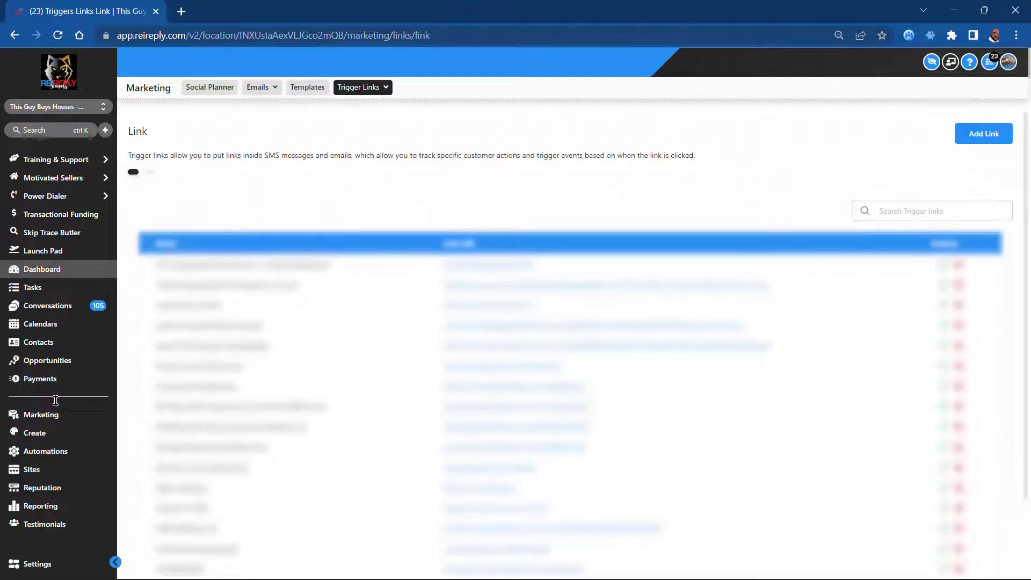
{"action": "left_click", "coordinate": [48, 472]}
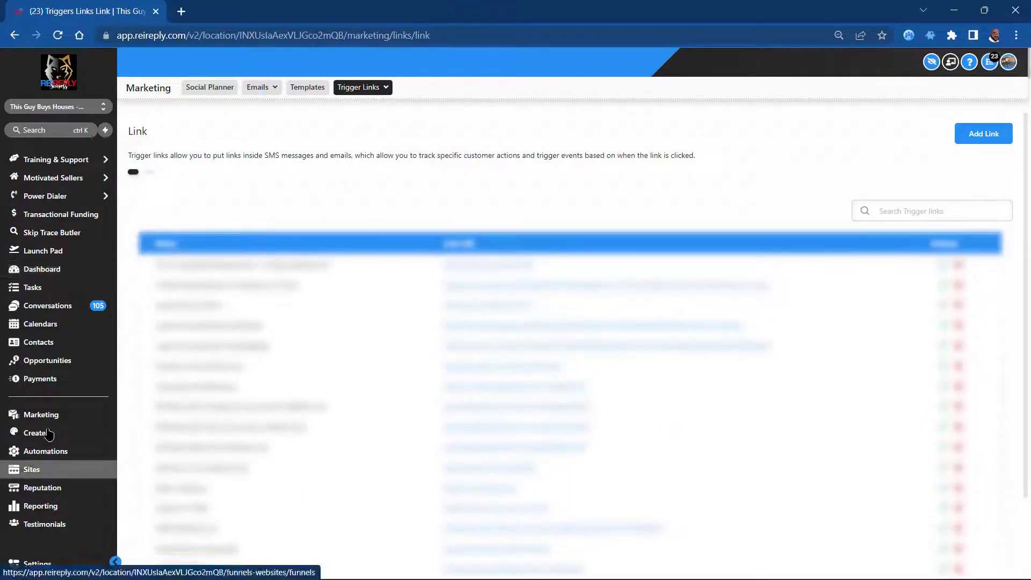
{"action": "triple_click", "coordinate": [299, 157]}
{"action": "left_click", "coordinate": [307, 188]}
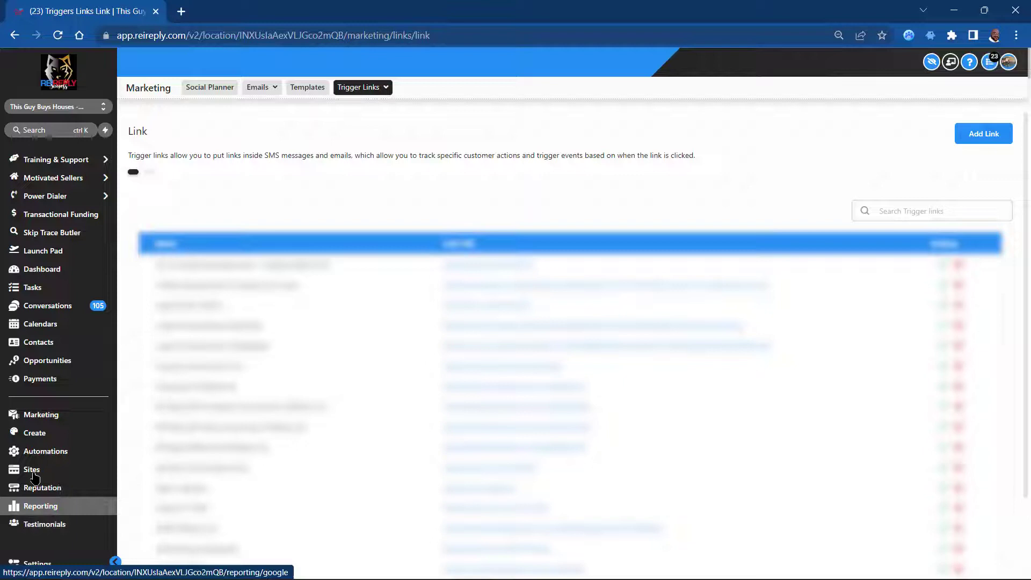
Open the Create section's Canva invitation in a new browser tab, view its sign-up page, and close the tab
{"action": "right_click", "coordinate": [33, 434]}
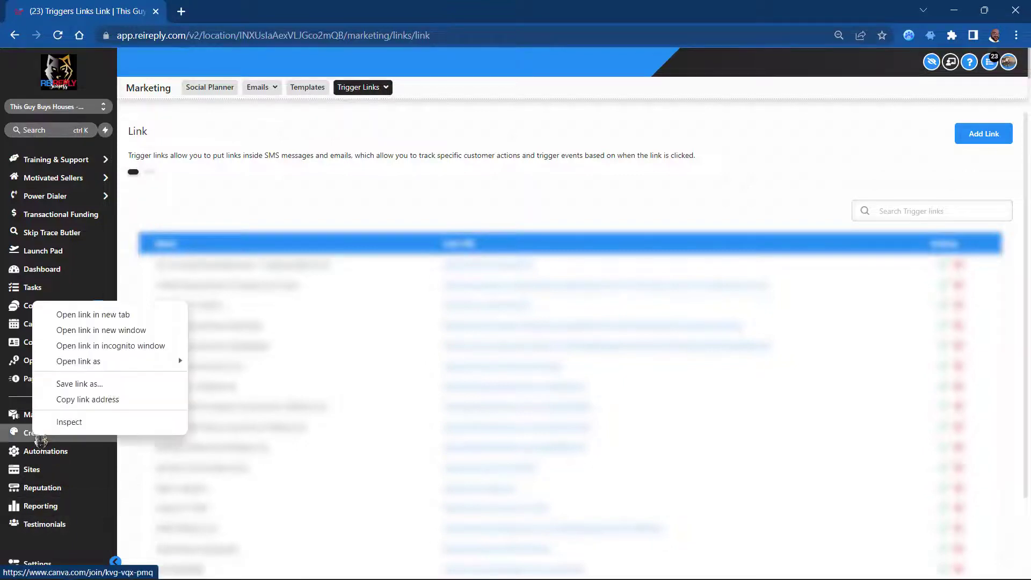
{"action": "left_click", "coordinate": [100, 315]}
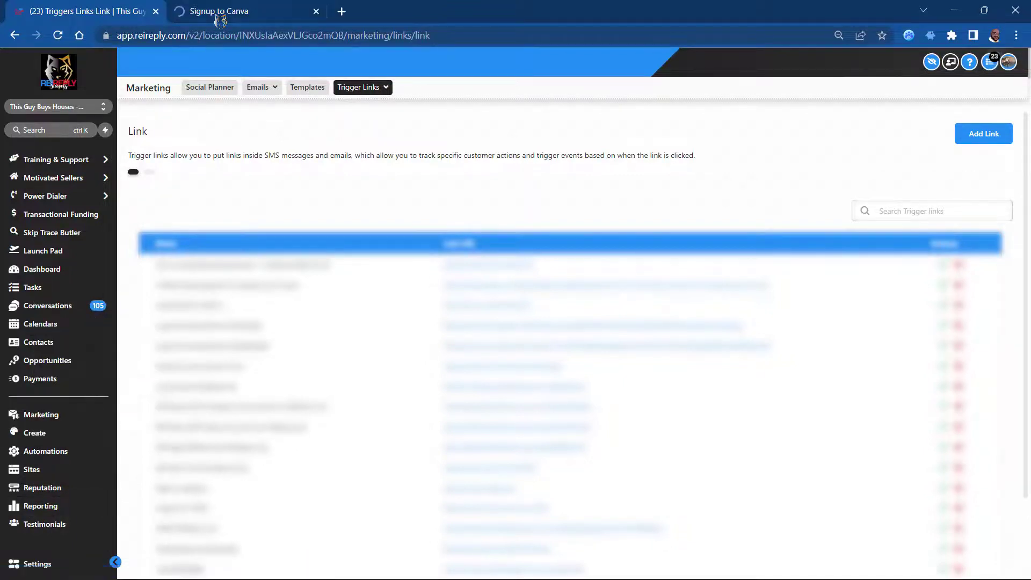
{"action": "left_click", "coordinate": [225, 11]}
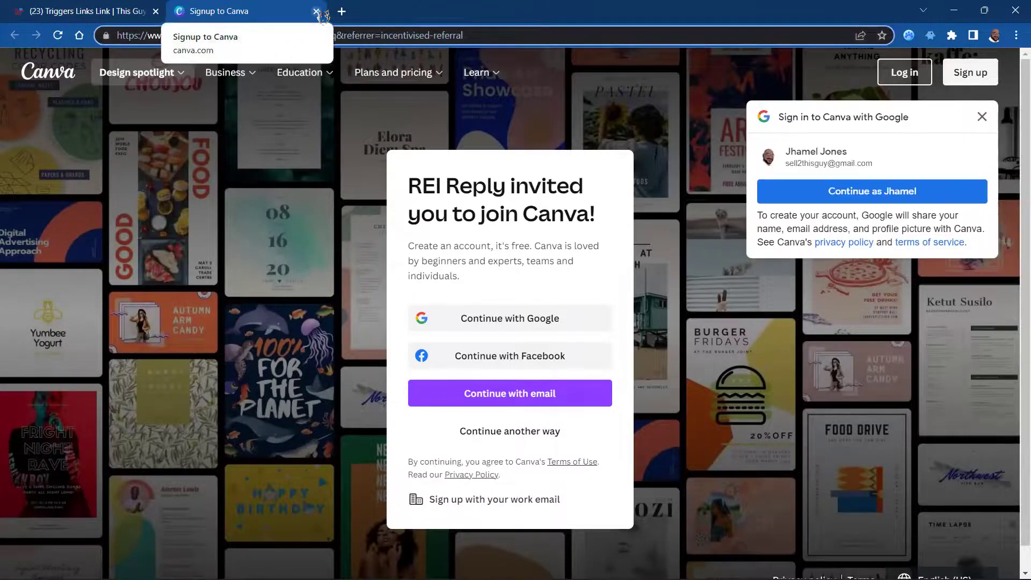
{"action": "key", "text": "ctrl+w"}
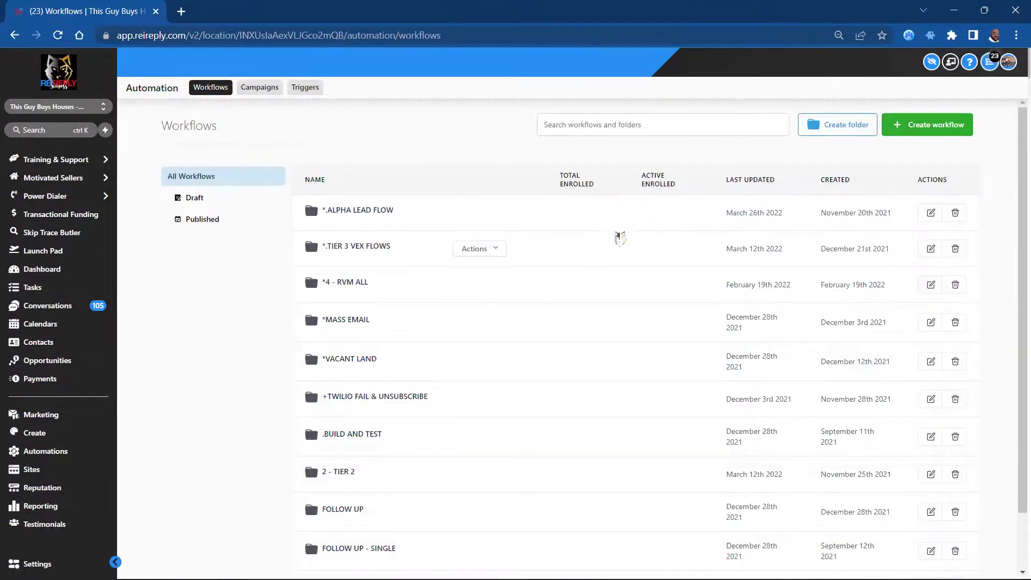
View the Campaigns page of the Automation section and return to its Workflows page
{"action": "left_click", "coordinate": [267, 89]}
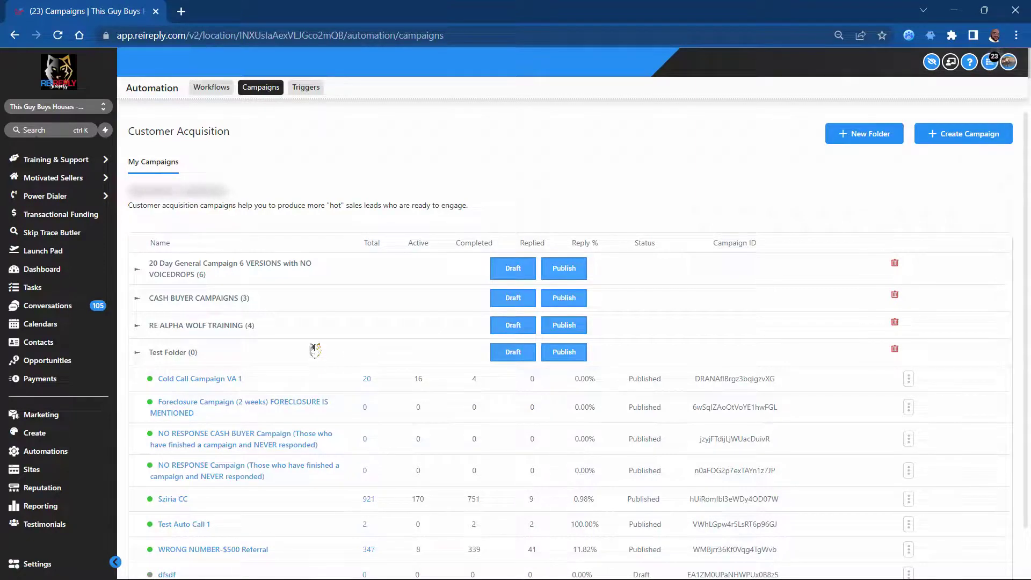
{"action": "left_click", "coordinate": [215, 90]}
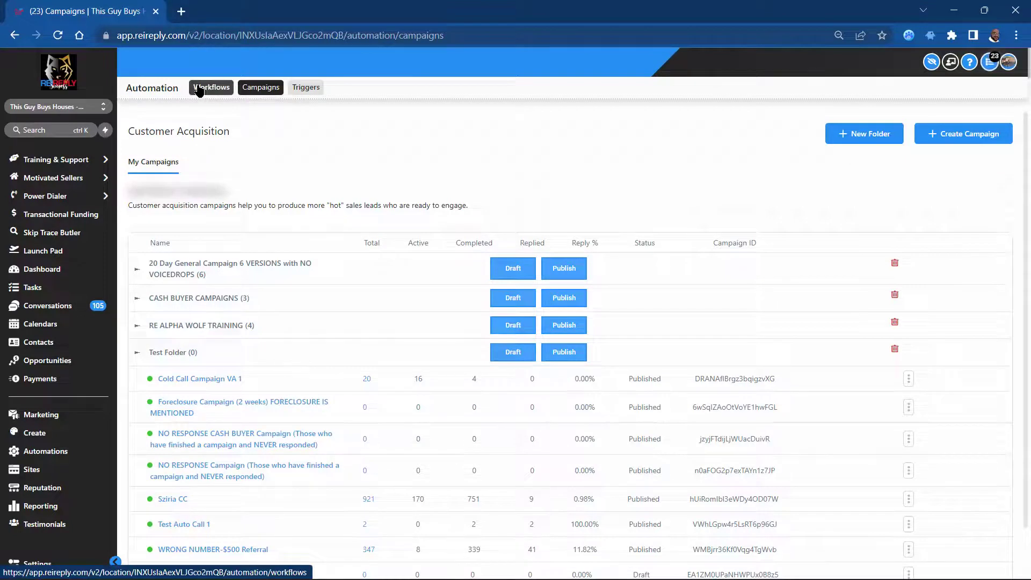
{"action": "left_click", "coordinate": [307, 89]}
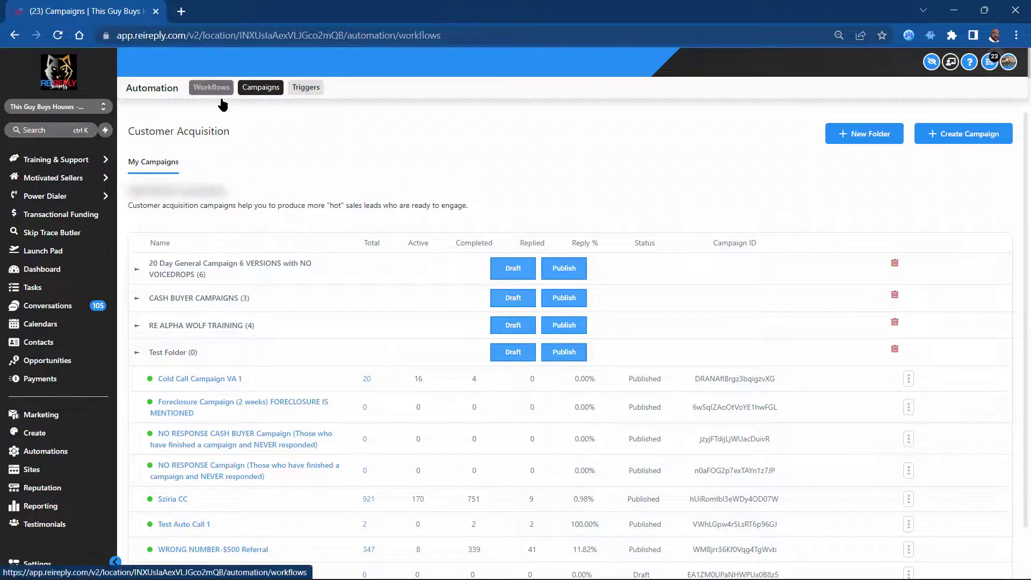
{"action": "left_click", "coordinate": [211, 87]}
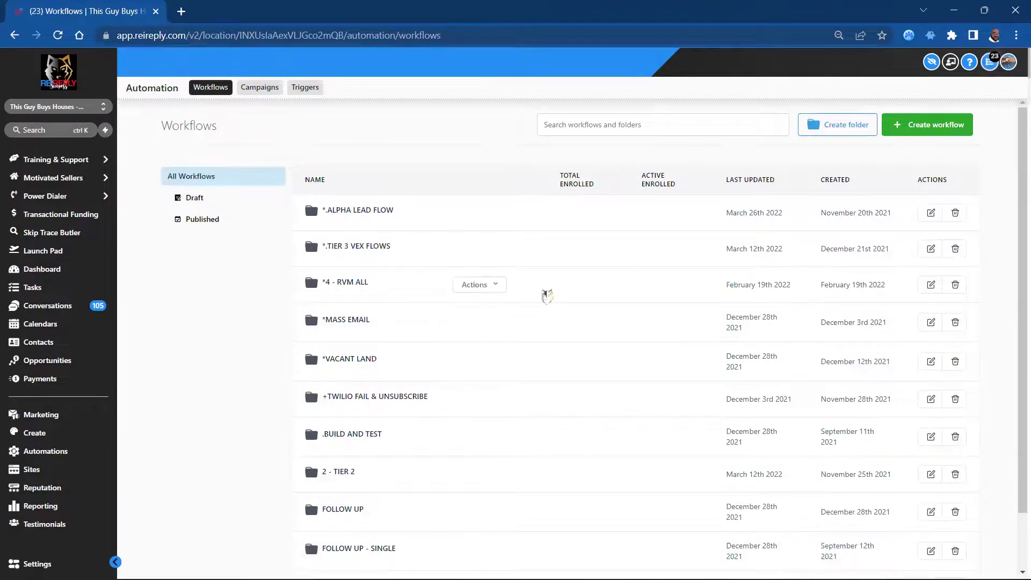
Look through the list of workflow folders, view the workflows inside *.ALPHA LEAD FLOW, and return to the full folder list
{"action": "scroll", "coordinate": [493, 327], "scroll_direction": "down", "scroll_amount": 2}
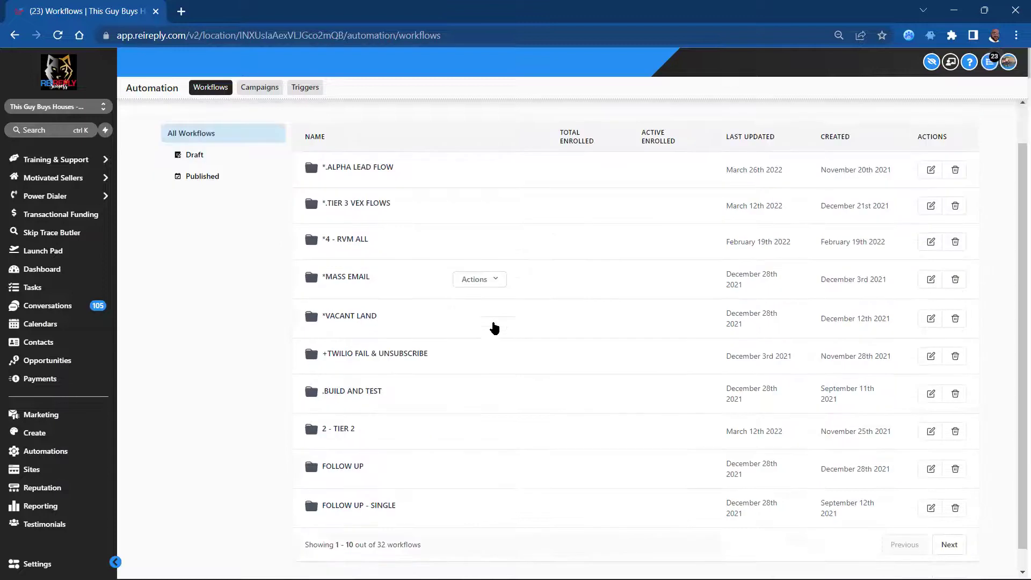
{"action": "scroll", "coordinate": [494, 328], "scroll_direction": "up", "scroll_amount": 2}
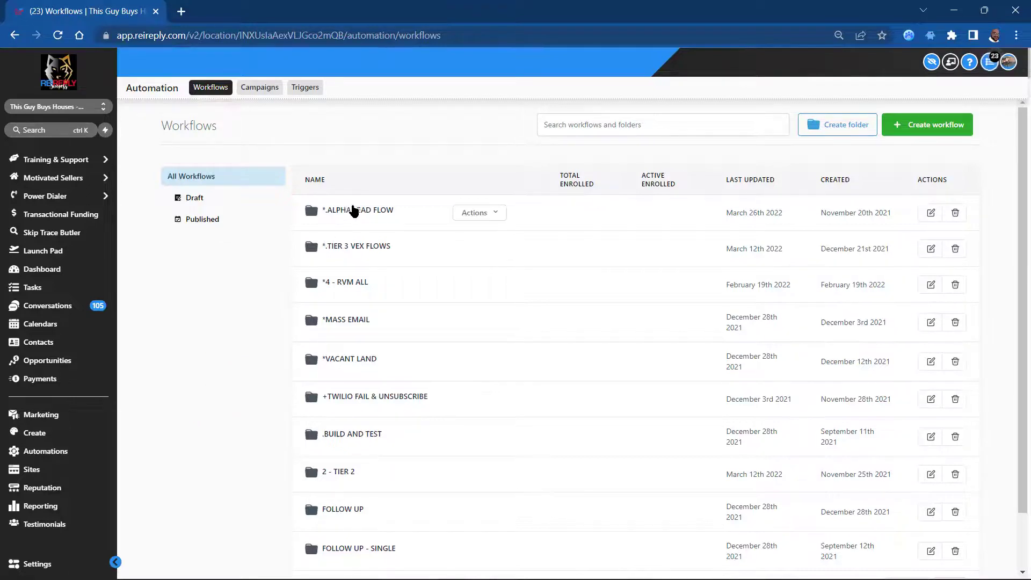
{"action": "left_click", "coordinate": [360, 210]}
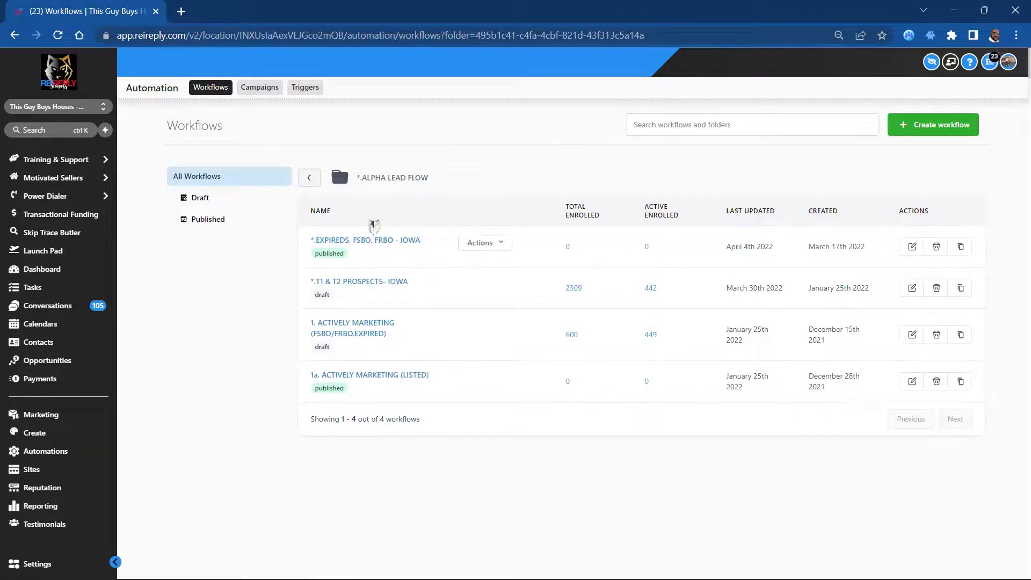
{"action": "left_click", "coordinate": [310, 178]}
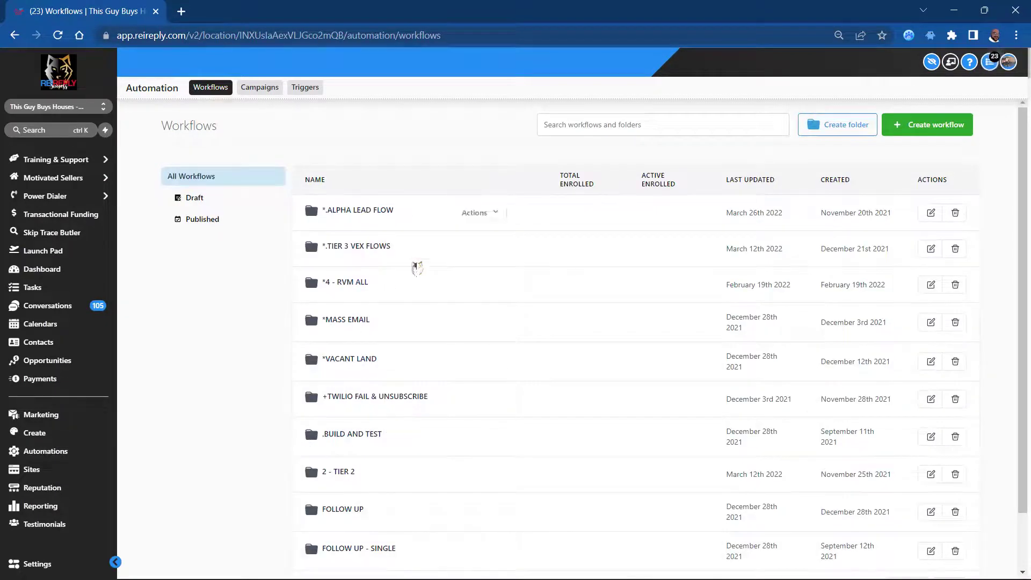
View the workflows in the *.ALPHA LEAD FLOW folder once more and return to the folder list
{"action": "left_click", "coordinate": [379, 215]}
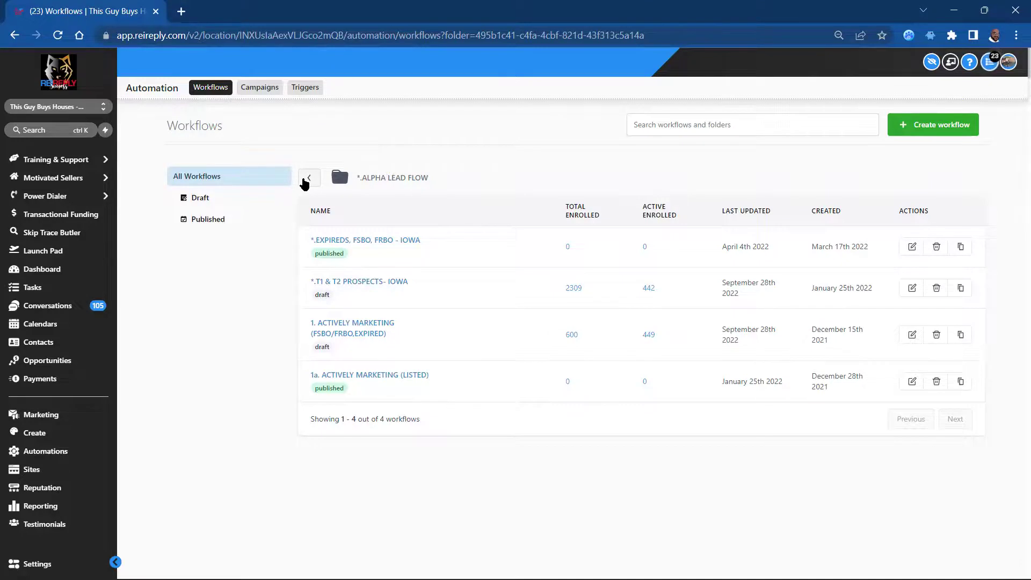
{"action": "left_click", "coordinate": [311, 179]}
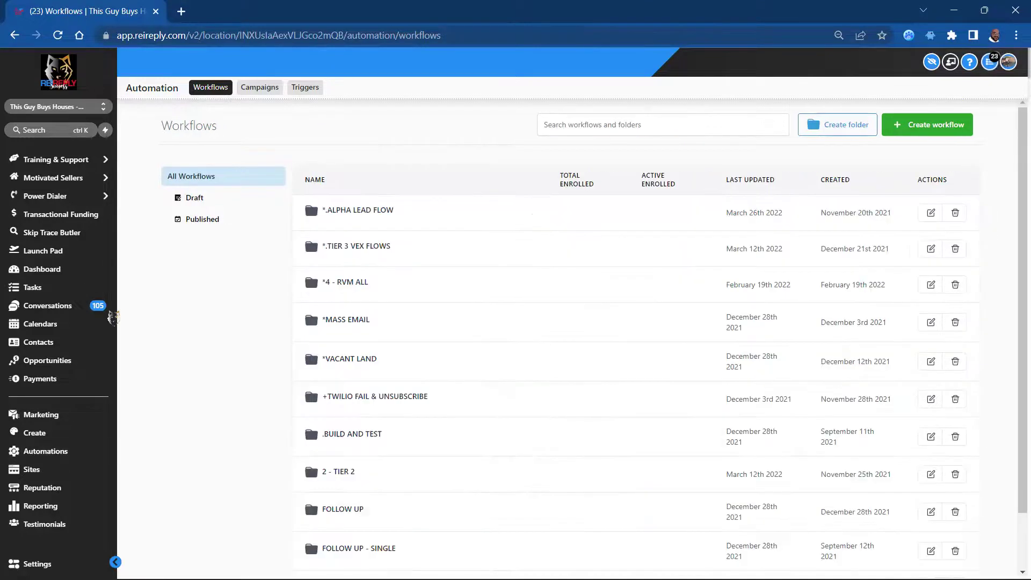
Create a new funnel named Test Funnel in the Sites section
{"action": "left_click", "coordinate": [31, 470]}
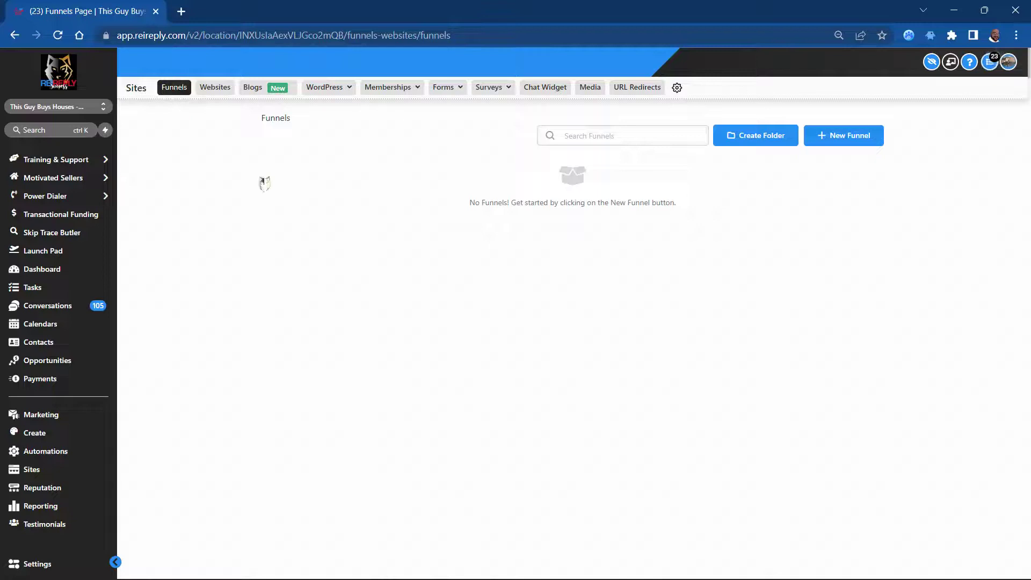
{"action": "left_click", "coordinate": [856, 136]}
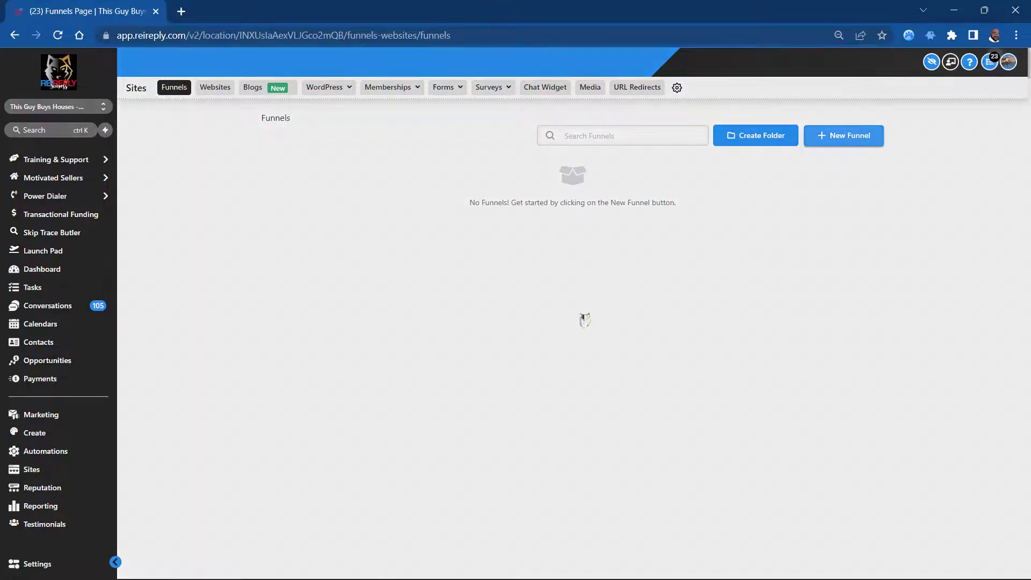
{"action": "type", "text": "Test Funnel"}
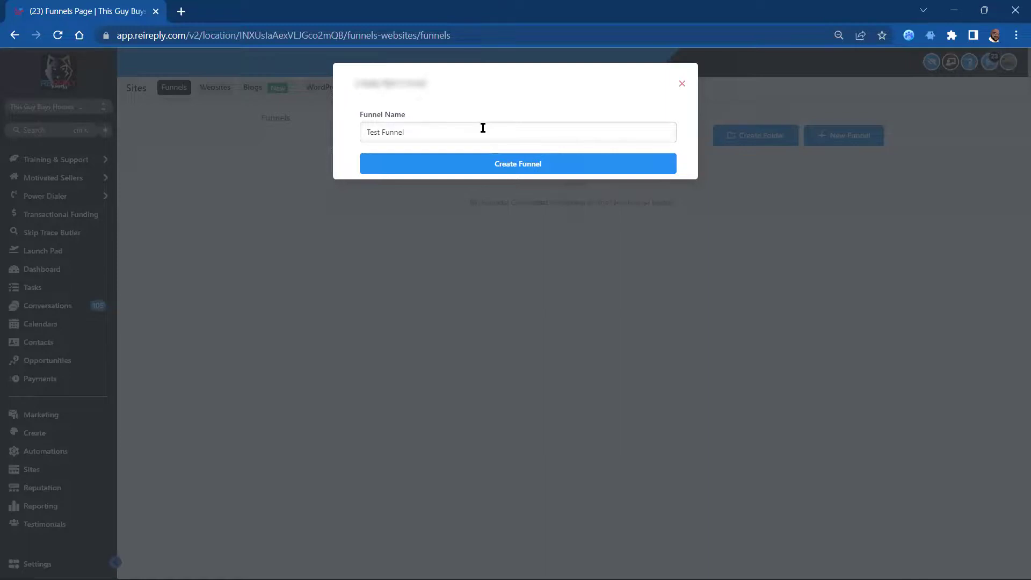
{"action": "left_click", "coordinate": [472, 168]}
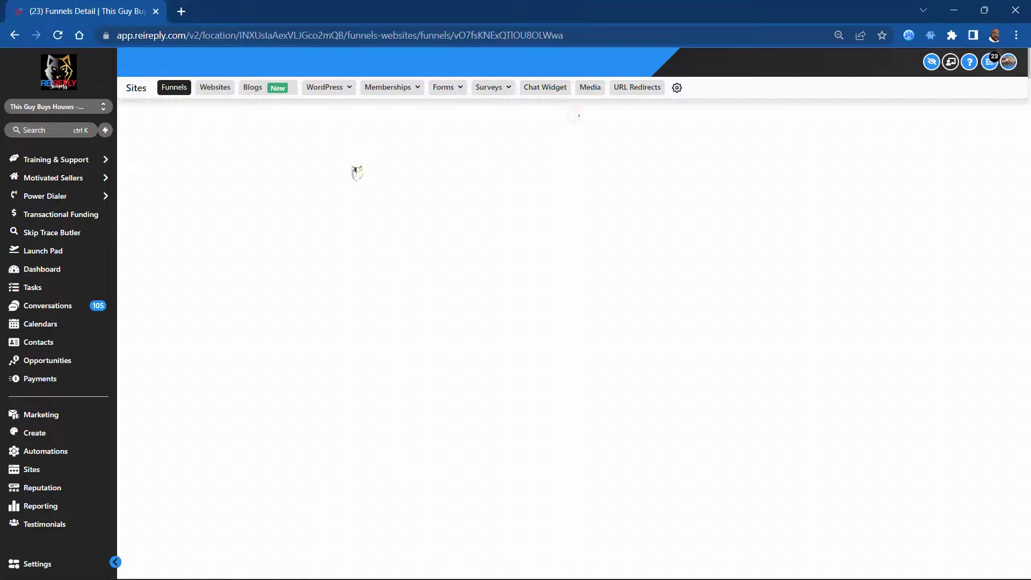
Create a new website named Test Website in the Sites section
{"action": "left_click", "coordinate": [220, 87]}
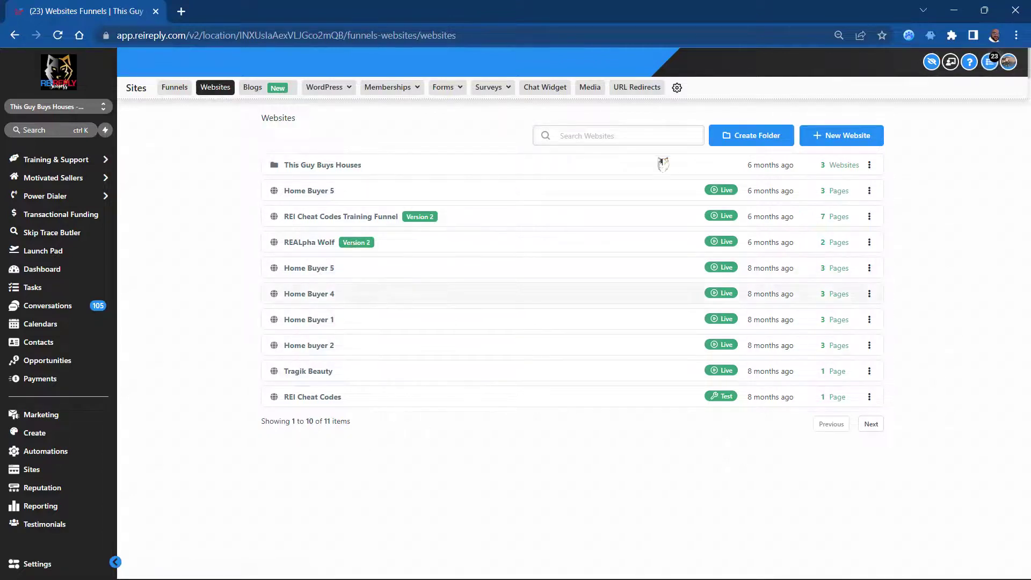
{"action": "left_click", "coordinate": [860, 135]}
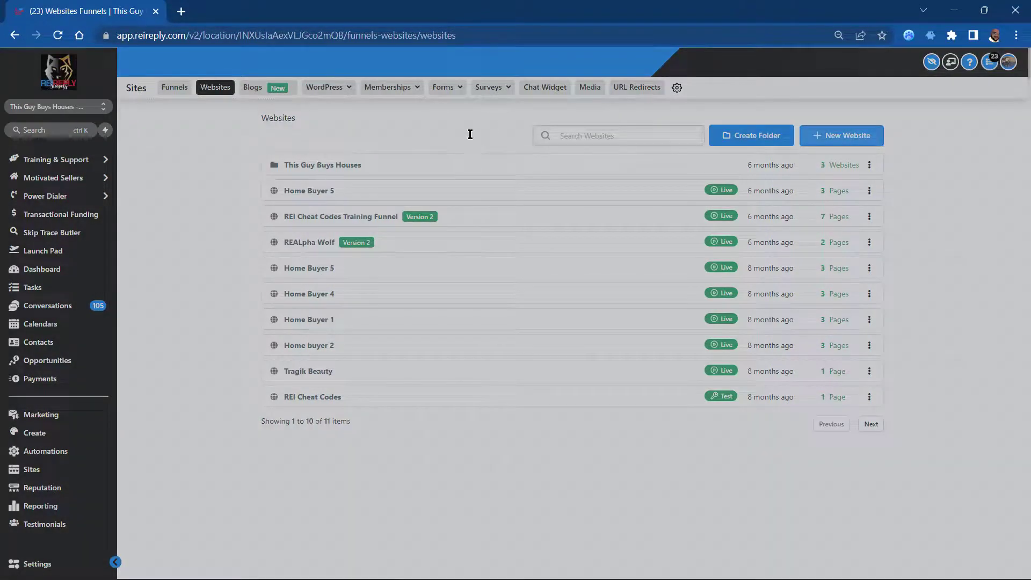
{"action": "type", "text": "Test Website"}
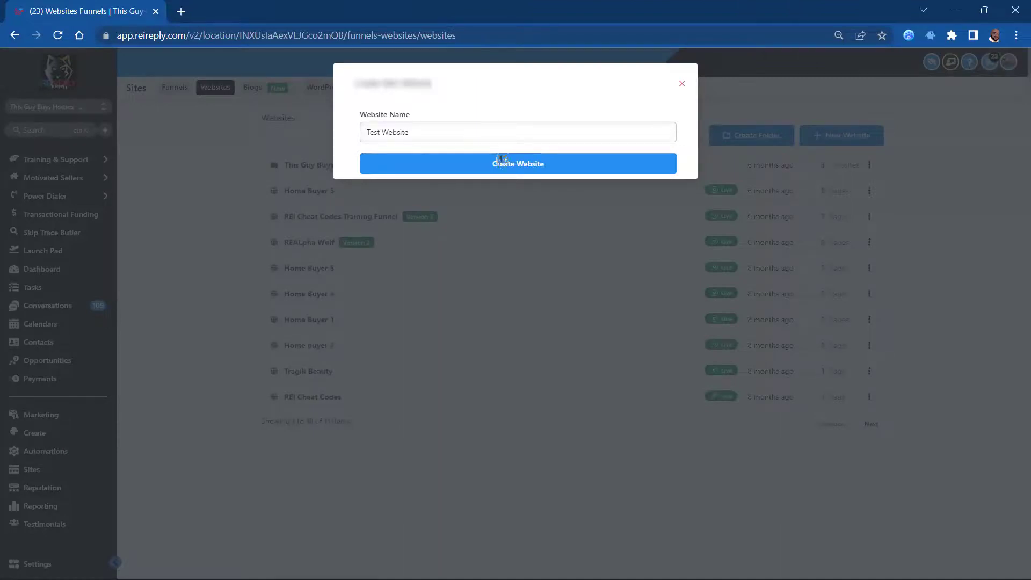
{"action": "left_click", "coordinate": [501, 161]}
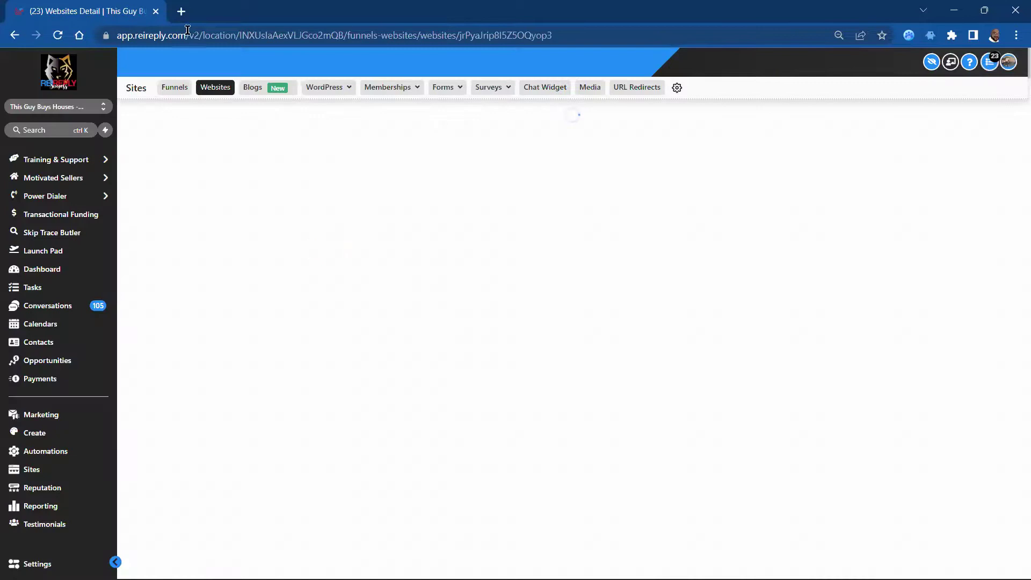
Open Test Funnel from the list of funnels, and open Test Website from the list of websites
{"action": "left_click", "coordinate": [176, 92]}
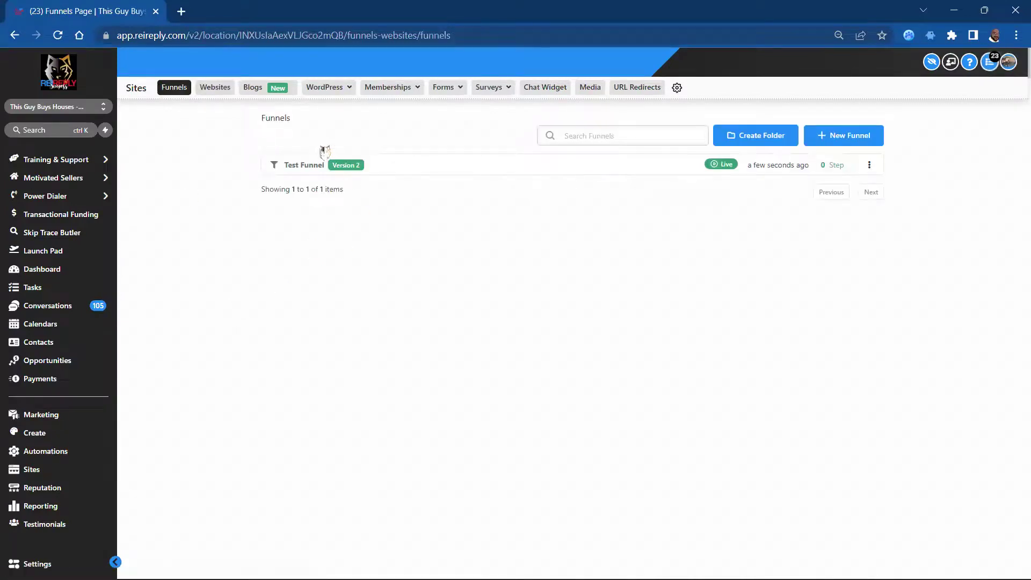
{"action": "left_click", "coordinate": [303, 166]}
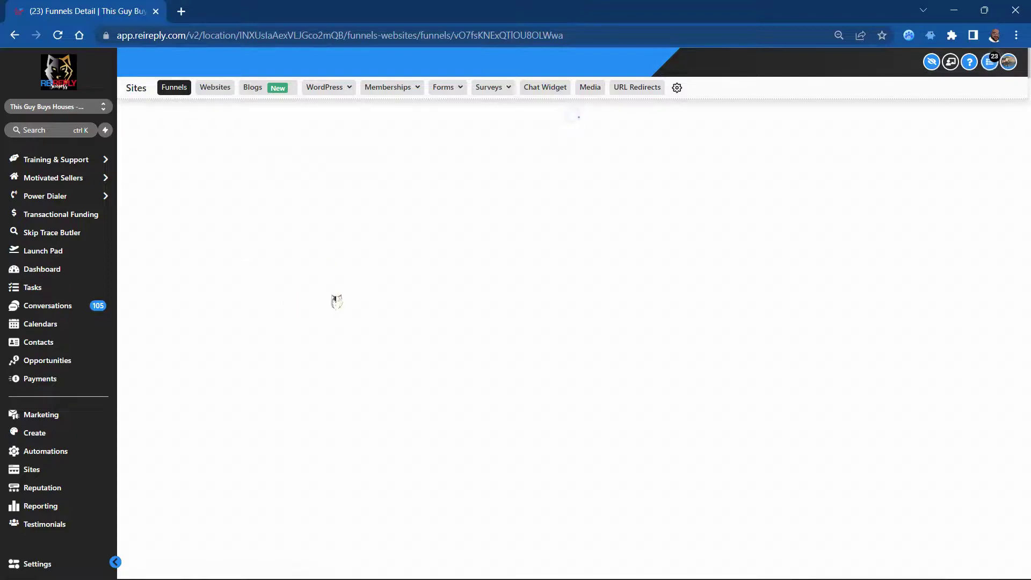
{"action": "left_click", "coordinate": [214, 90]}
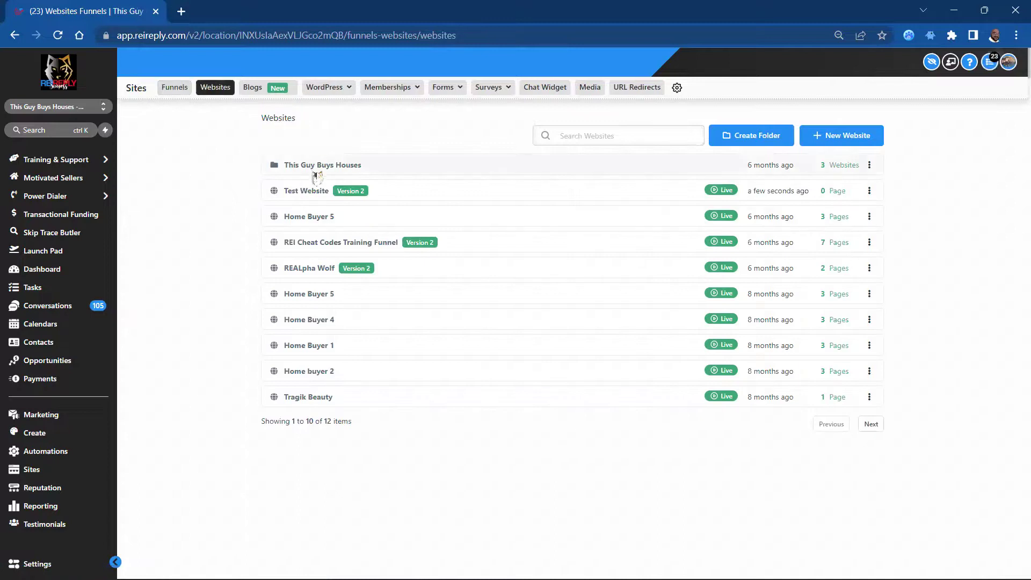
{"action": "left_click", "coordinate": [304, 199]}
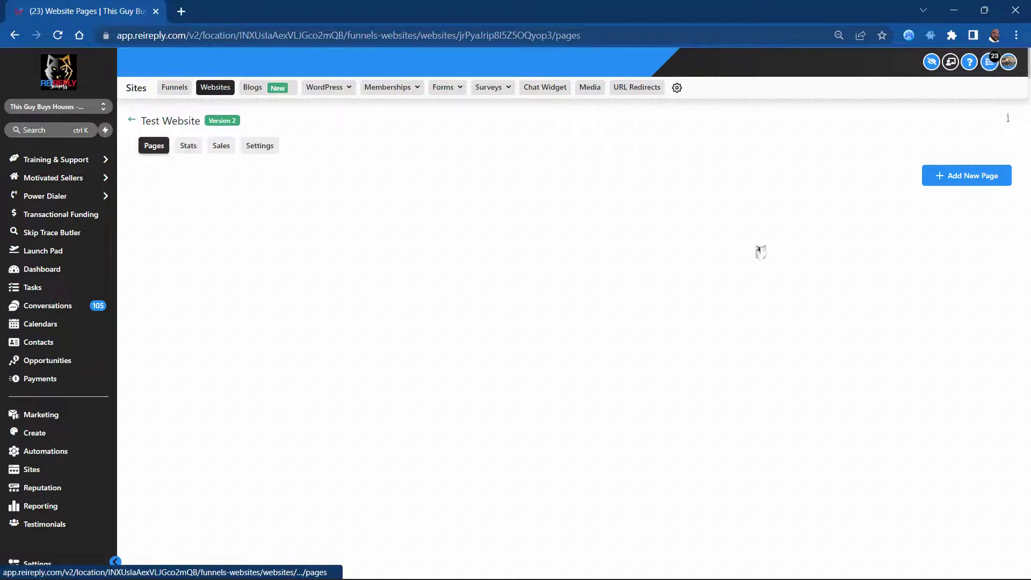
View Test Website's stats, sales and settings pages, highlighting the message on the stats page
{"action": "left_click", "coordinate": [186, 144]}
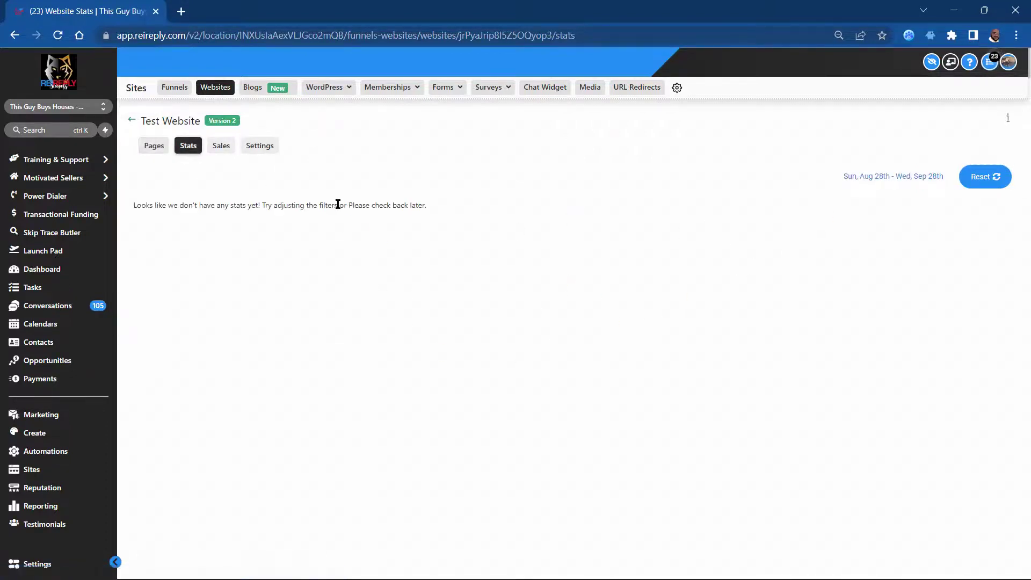
{"action": "triple_click", "coordinate": [218, 203]}
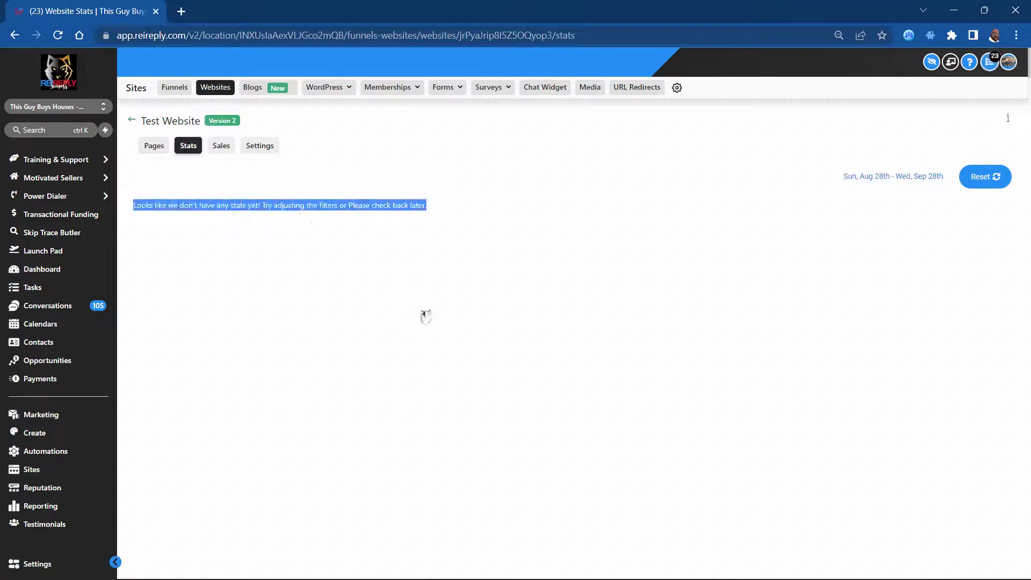
{"action": "left_click", "coordinate": [220, 146]}
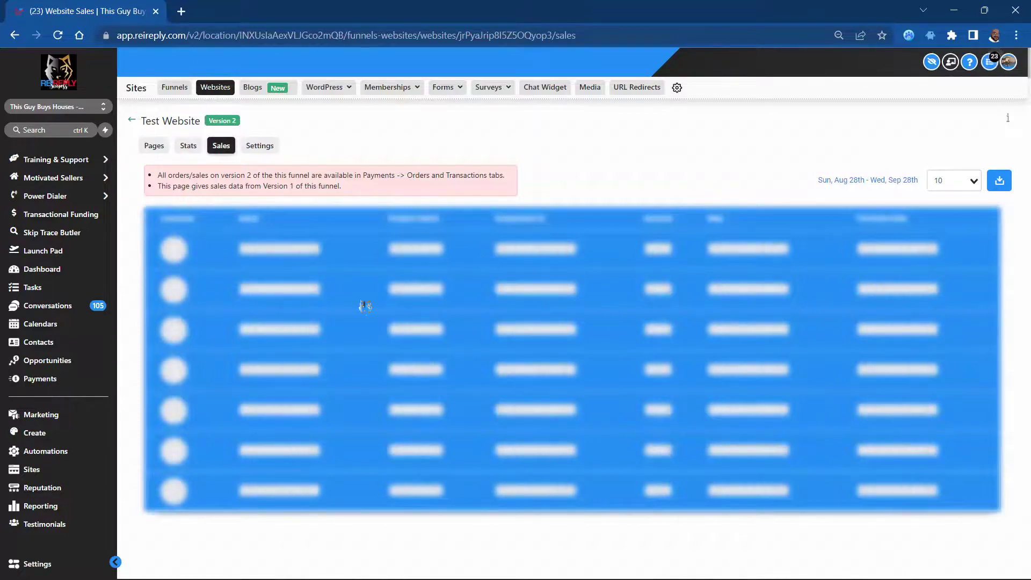
{"action": "left_click", "coordinate": [259, 145]}
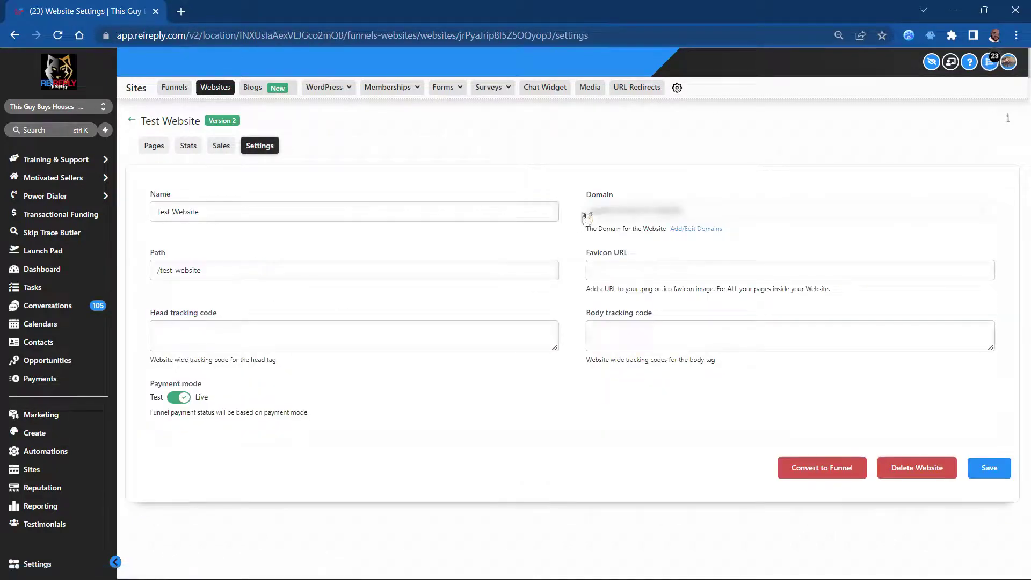
Examine Test Website's head tracking code and Favicon URL settings, slightly enlarging the tracking code box and highlighting the Favicon URL label
{"action": "left_click", "coordinate": [313, 332]}
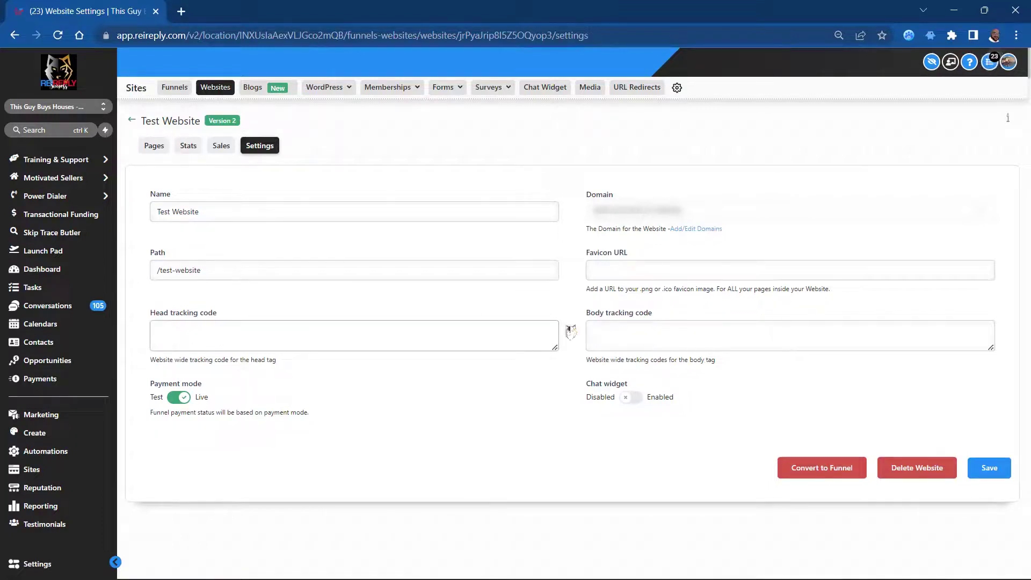
{"action": "mouse_move", "coordinate": [557, 349]}
{"action": "left_mouse_down"}
{"action": "mouse_move", "coordinate": [553, 363]}
{"action": "mouse_move", "coordinate": [546, 329]}
{"action": "mouse_move", "coordinate": [524, 354]}
{"action": "mouse_move", "coordinate": [554, 357]}
{"action": "left_mouse_up"}
{"action": "left_click", "coordinate": [636, 270]}
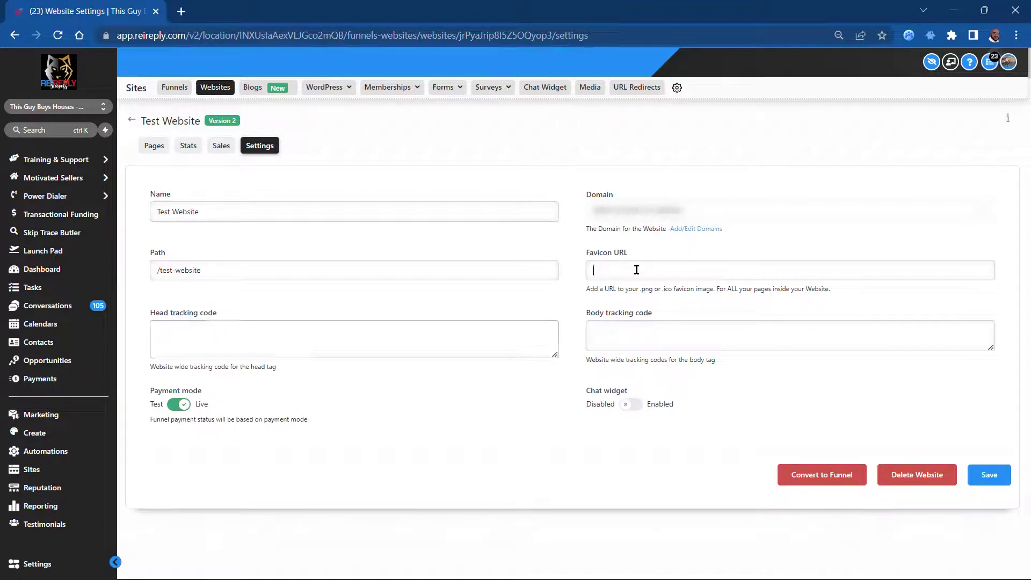
{"action": "triple_click", "coordinate": [608, 248]}
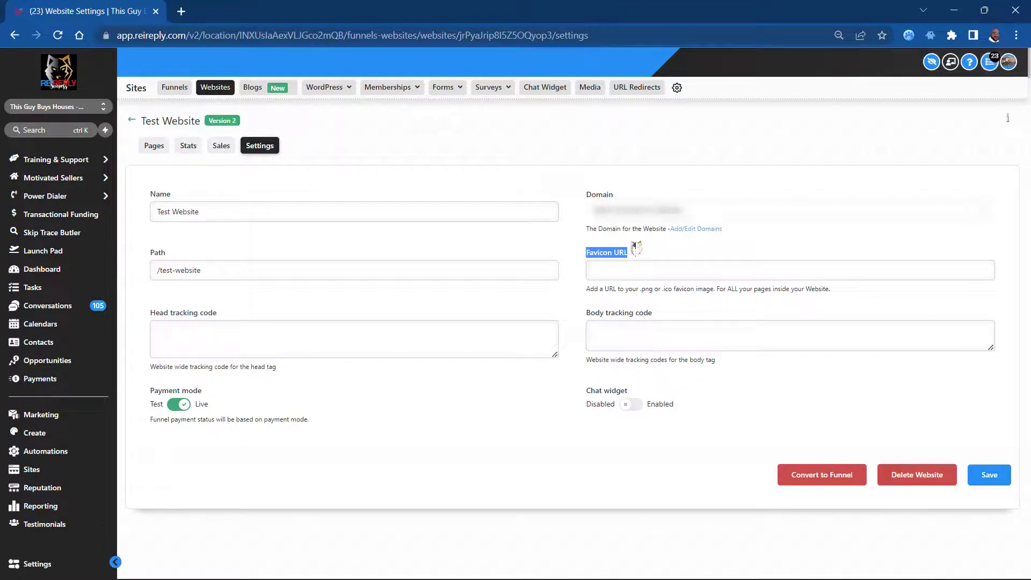
{"action": "left_click", "coordinate": [569, 309]}
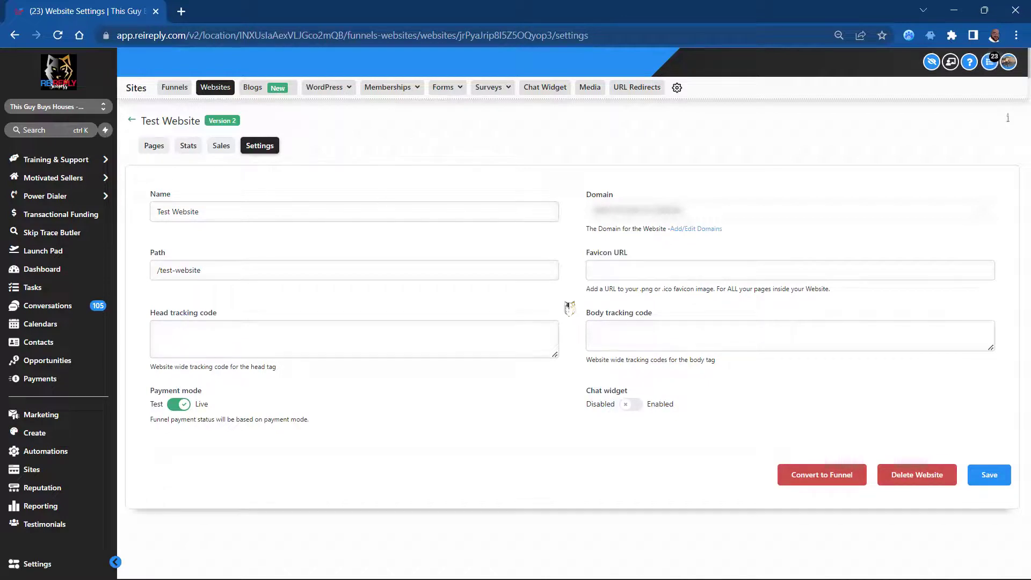
{"action": "triple_click", "coordinate": [616, 252]}
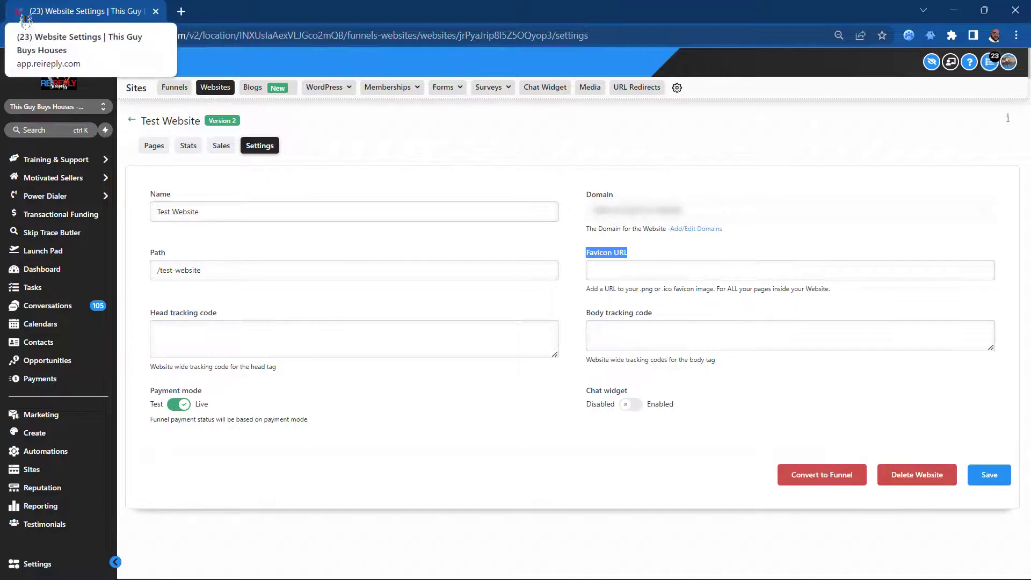
{"action": "left_click", "coordinate": [612, 271]}
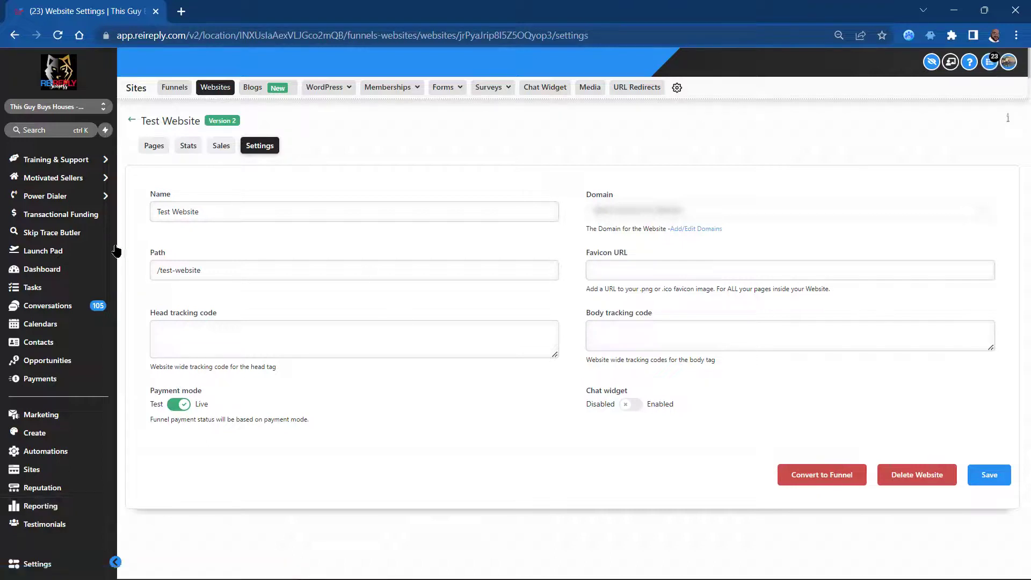
{"action": "left_click", "coordinate": [697, 264]}
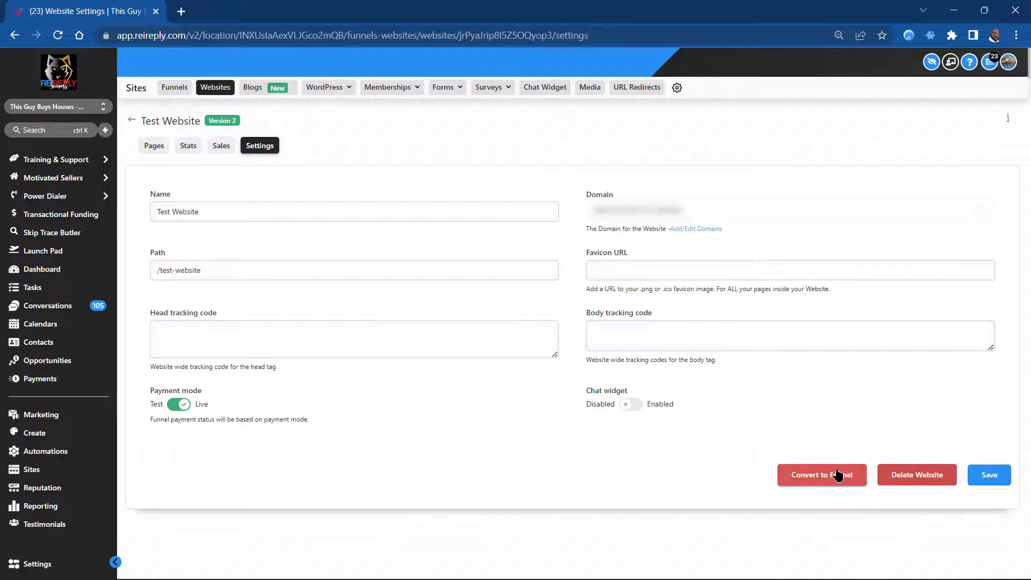
Demonstrate switching Test Website's chat widget between enabled and disabled, leaving it disabled, and point out the domain setting
{"action": "left_click", "coordinate": [629, 405]}
{"action": "left_click", "coordinate": [634, 406]}
{"action": "left_click", "coordinate": [633, 407]}
{"action": "left_click", "coordinate": [633, 407]}
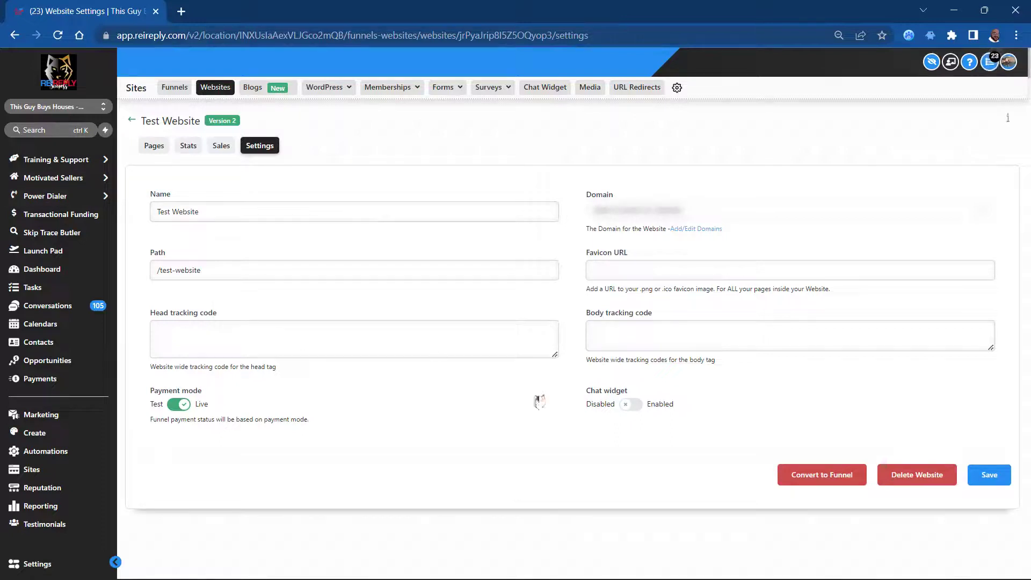
{"action": "left_click", "coordinate": [631, 405]}
{"action": "left_click", "coordinate": [639, 405]}
{"action": "left_click", "coordinate": [630, 210]}
{"action": "left_click", "coordinate": [630, 210]}
Set Test Website's payment mode to Test and highlight the note about funnel payment status
{"action": "left_click_drag", "start_coordinate": [151, 389], "coordinate": [343, 434]}
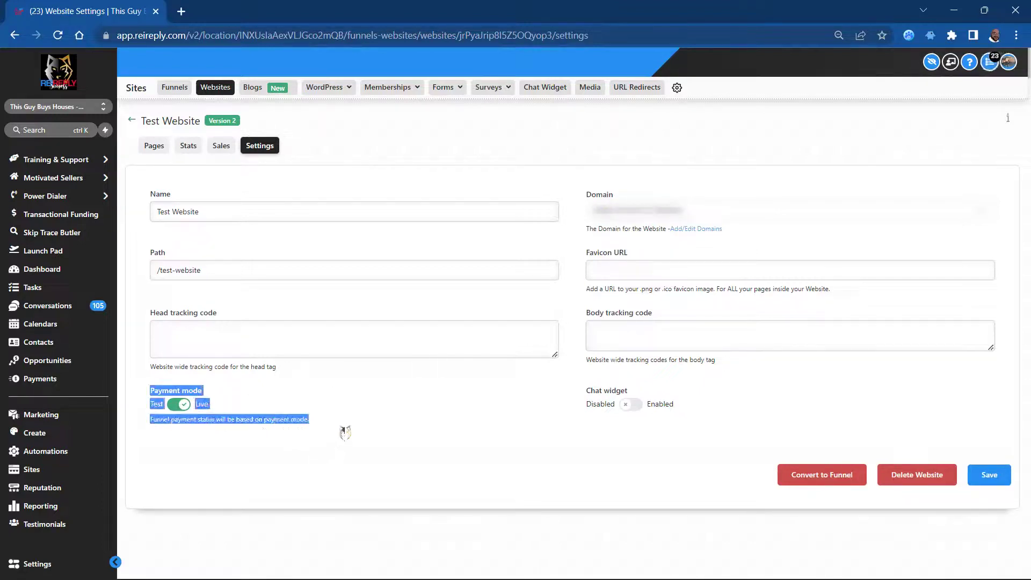
{"action": "left_click", "coordinate": [343, 434]}
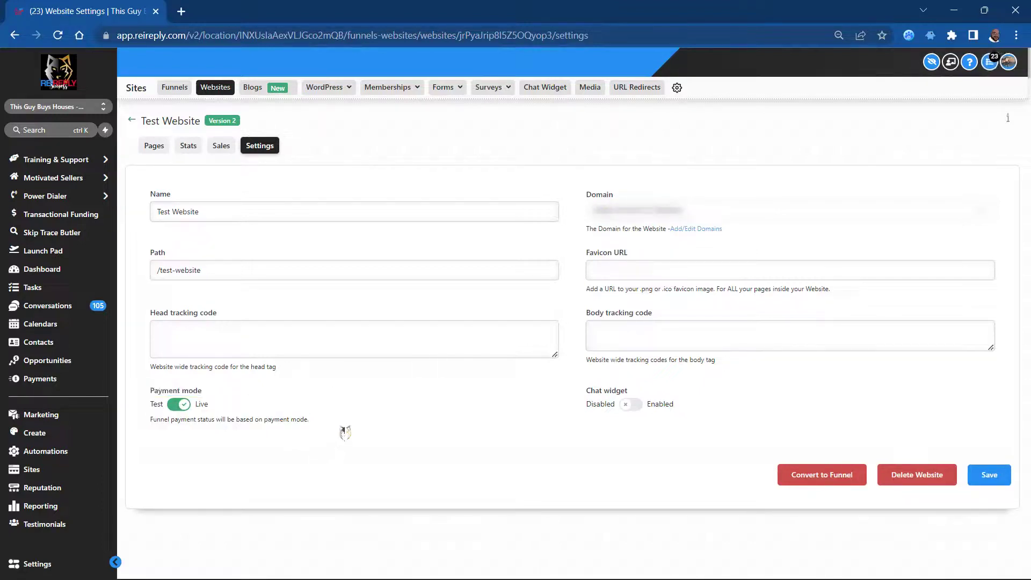
{"action": "left_click", "coordinate": [182, 406]}
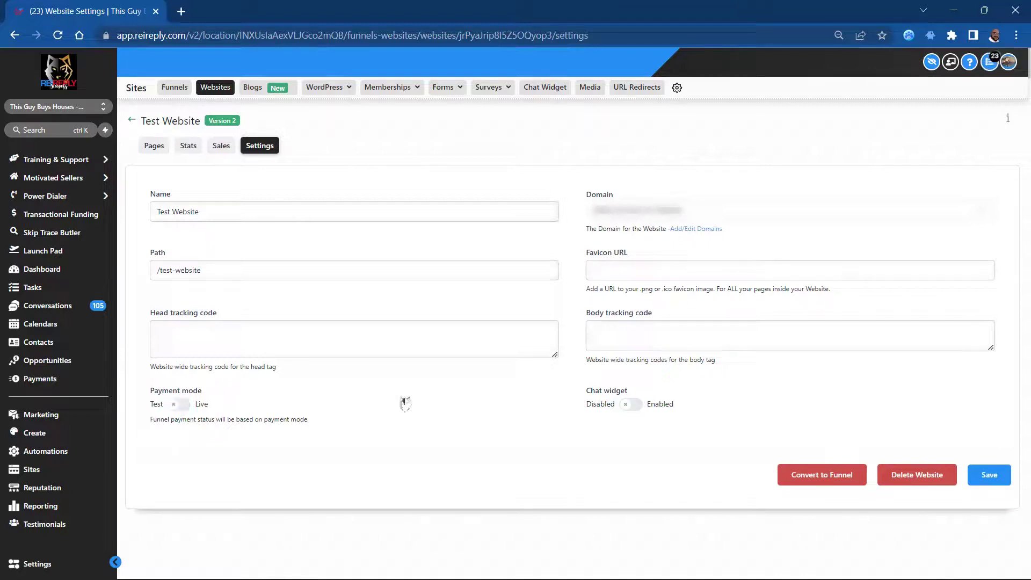
{"action": "triple_click", "coordinate": [294, 418]}
{"action": "left_click", "coordinate": [368, 422]}
{"action": "triple_click", "coordinate": [206, 417]}
{"action": "left_click", "coordinate": [228, 415]}
{"action": "triple_click", "coordinate": [214, 428]}
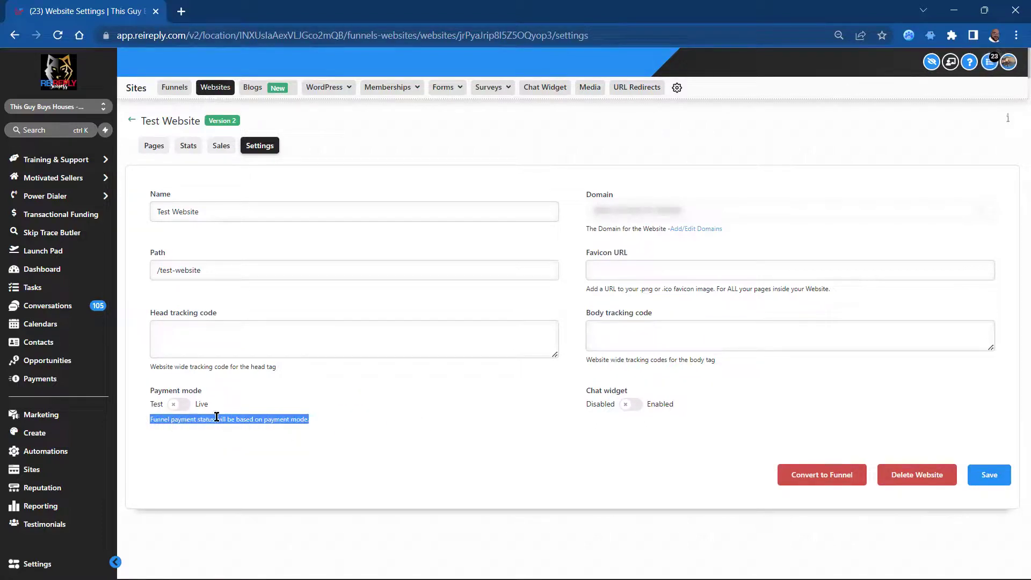
{"action": "left_click", "coordinate": [217, 419]}
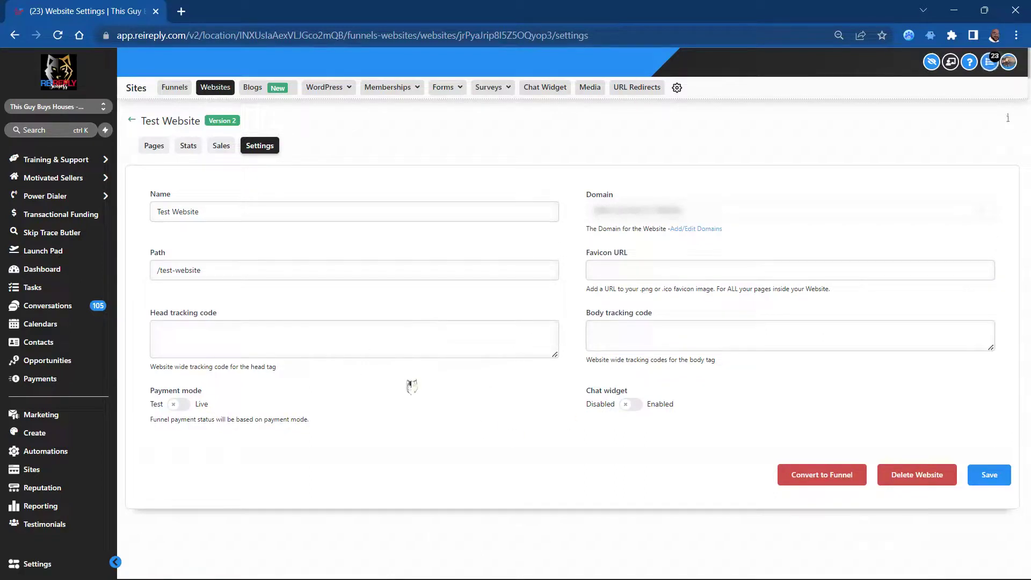
Highlight the website settings, save them, and return from Test Website to the list of websites
{"action": "left_click_drag", "start_coordinate": [156, 198], "coordinate": [433, 344]}
{"action": "left_click", "coordinate": [433, 344]}
{"action": "left_click", "coordinate": [993, 479]}
{"action": "left_click", "coordinate": [132, 120]}
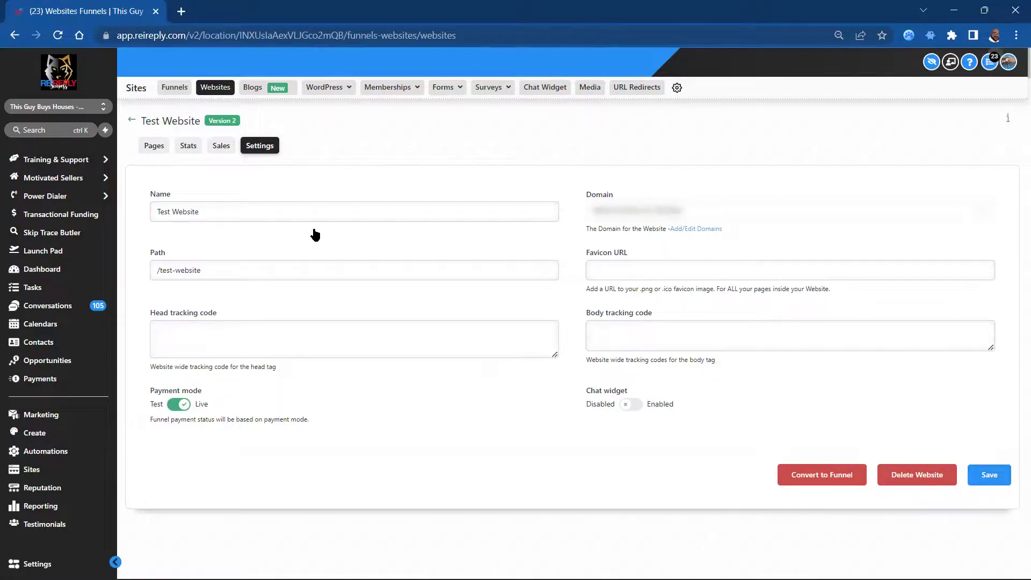
Open Test Funnel from the list of funnels again, and view the Blogs page of the Sites section
{"action": "left_click", "coordinate": [173, 87]}
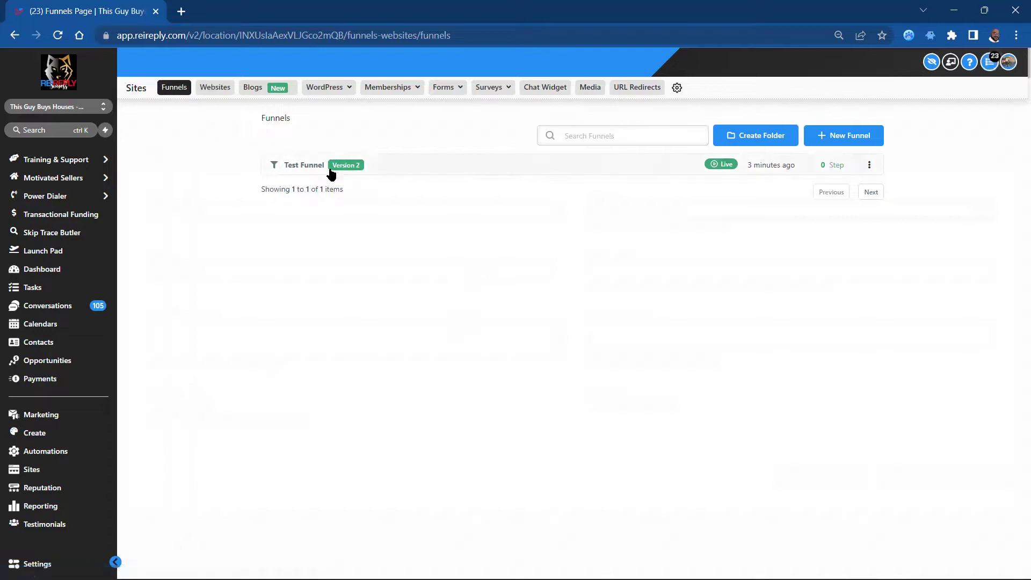
{"action": "left_click", "coordinate": [304, 168]}
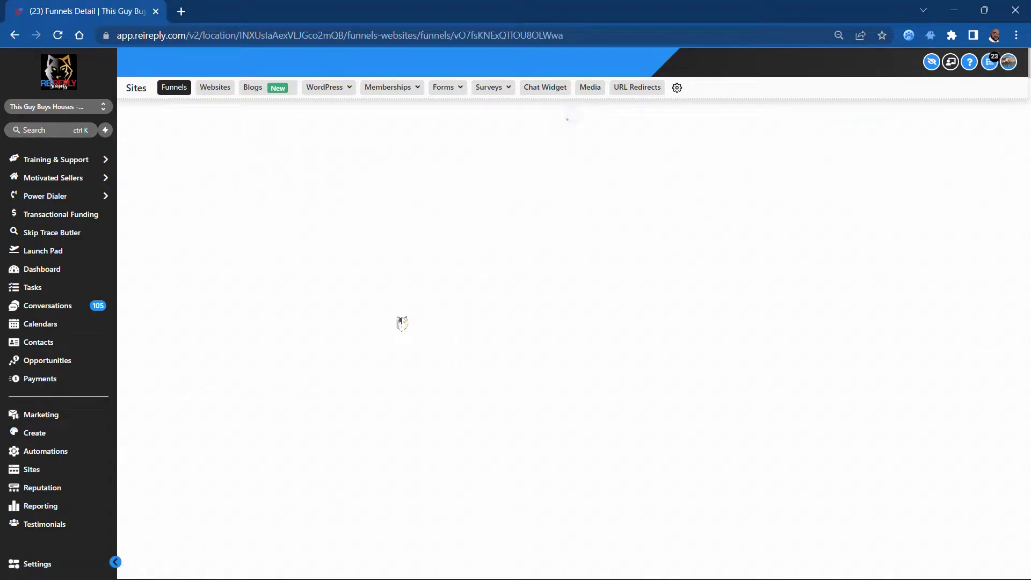
{"action": "left_click", "coordinate": [270, 94]}
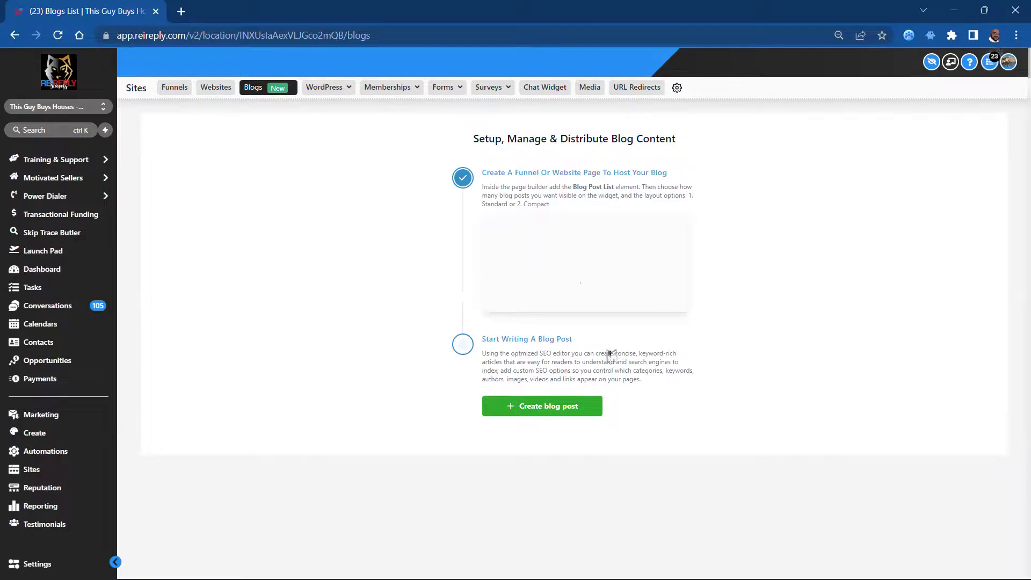
Preview the WordPress, Memberships and Forms options of the Sites section, and look through the Chat Widget settings
{"action": "mouse_move", "coordinate": [333, 90]}
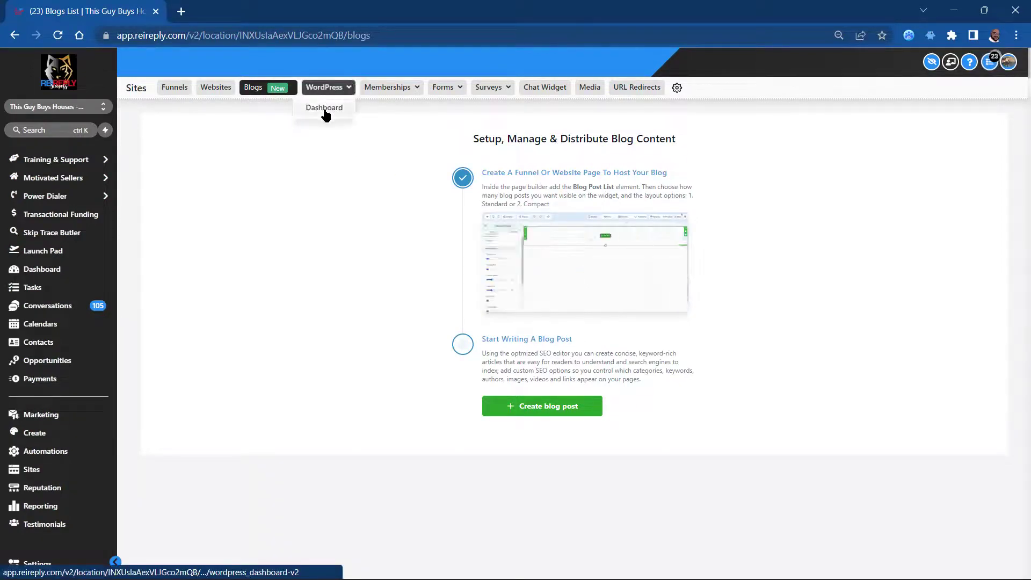
{"action": "mouse_move", "coordinate": [407, 98]}
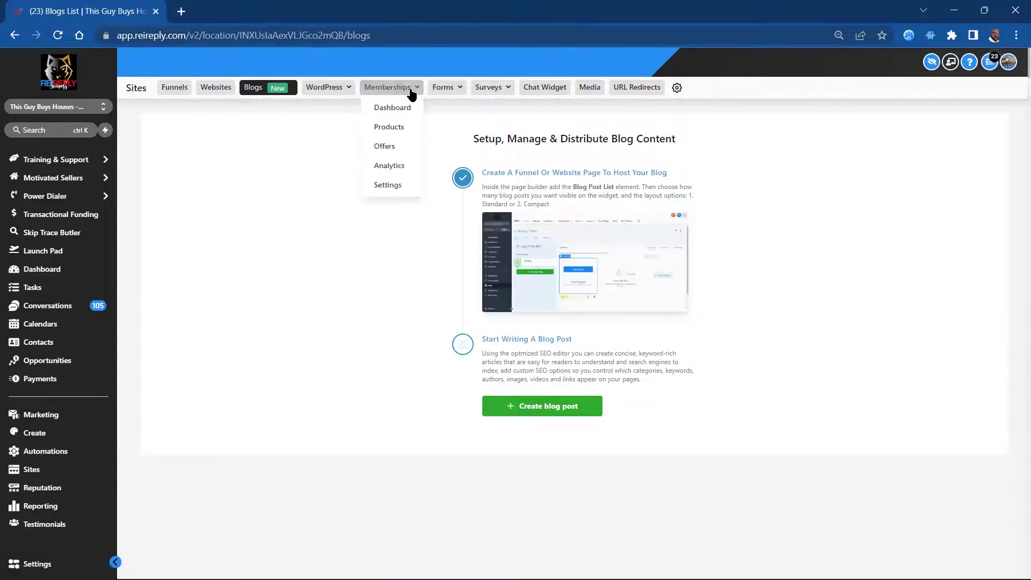
{"action": "mouse_move", "coordinate": [440, 89]}
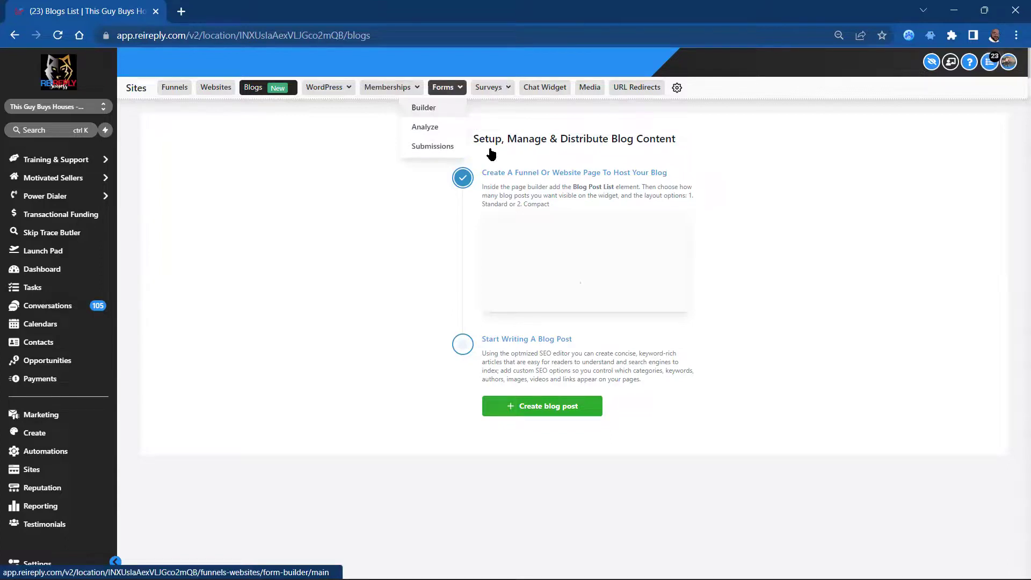
{"action": "left_click", "coordinate": [545, 88]}
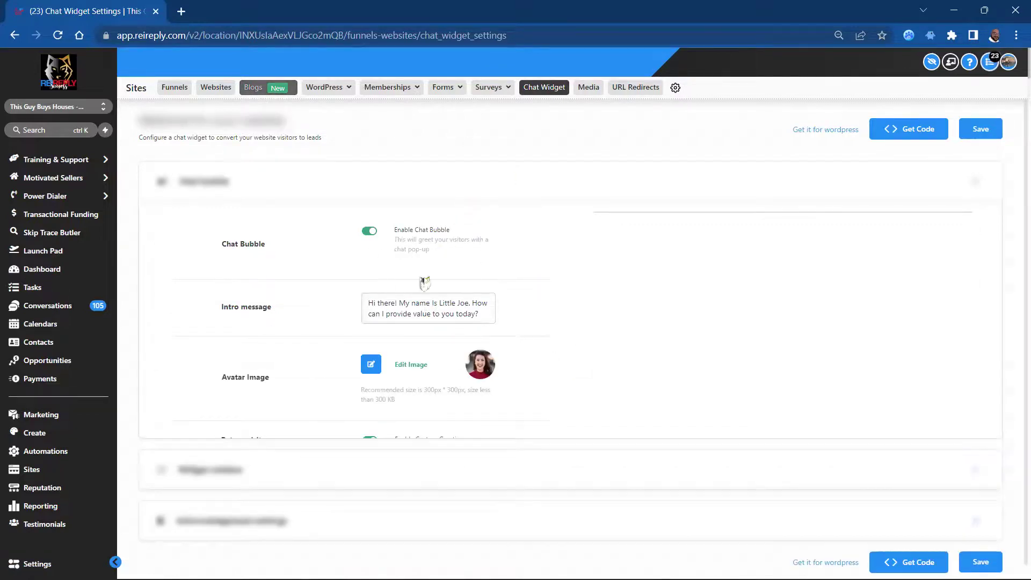
{"action": "scroll", "coordinate": [487, 308], "scroll_direction": "down", "scroll_amount": 1}
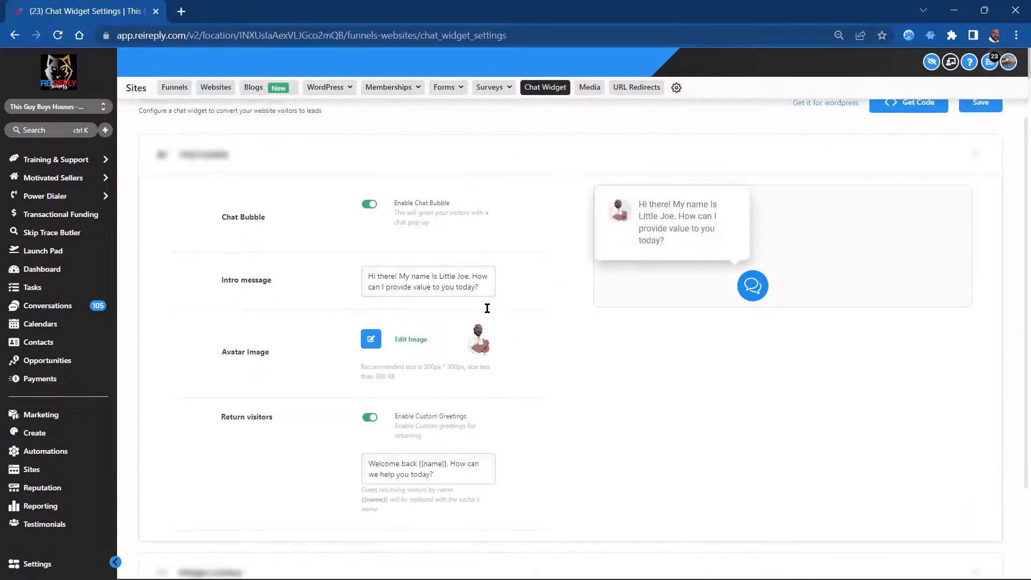
{"action": "scroll", "coordinate": [543, 293], "scroll_direction": "down", "scroll_amount": 2}
{"action": "scroll", "coordinate": [543, 292], "scroll_direction": "up", "scroll_amount": 3}
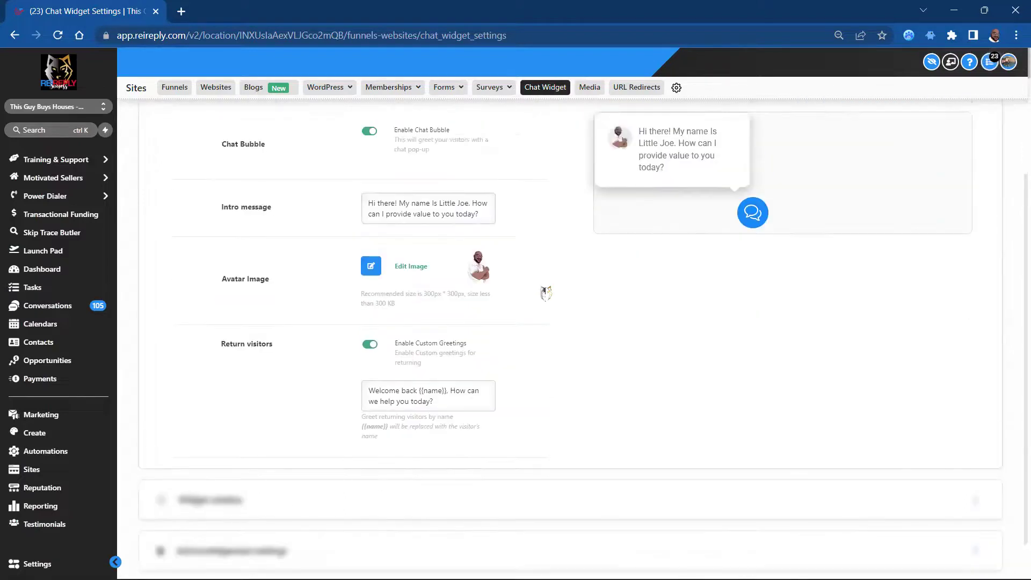
View the Media and URL Redirects settings pages, going back to the Sites section after each
{"action": "left_click", "coordinate": [588, 92]}
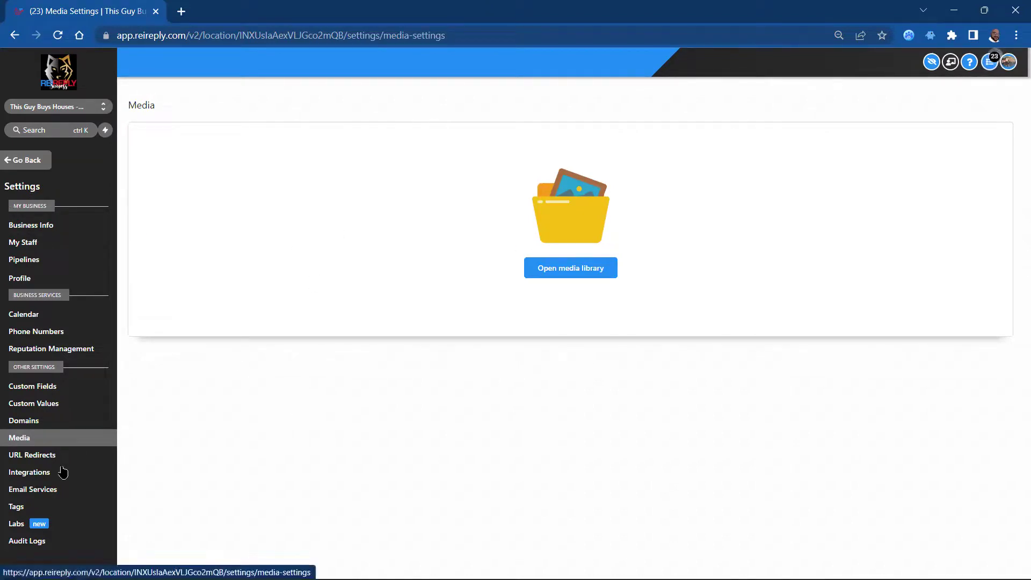
{"action": "left_click", "coordinate": [24, 160]}
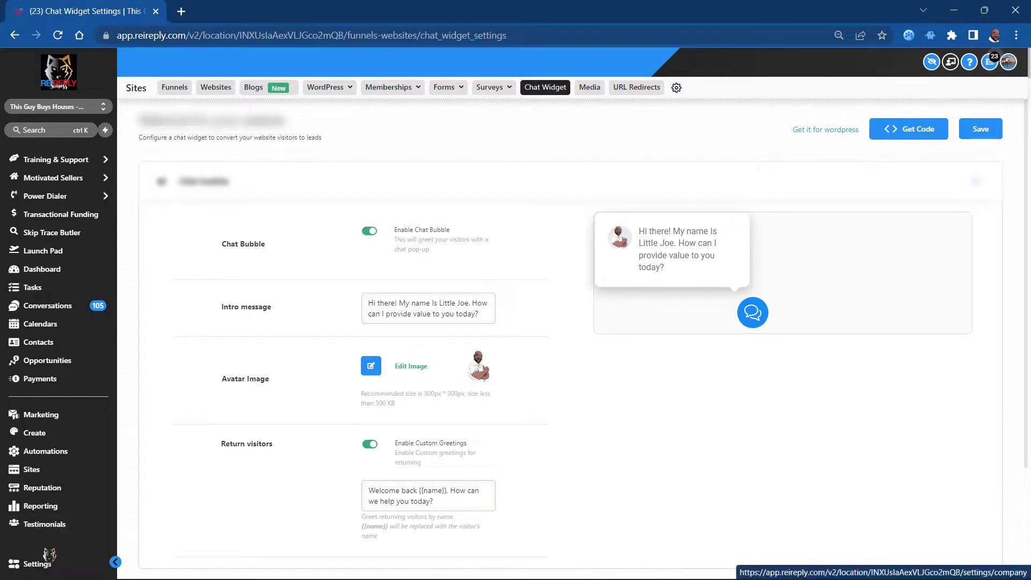
{"action": "left_click", "coordinate": [42, 488]}
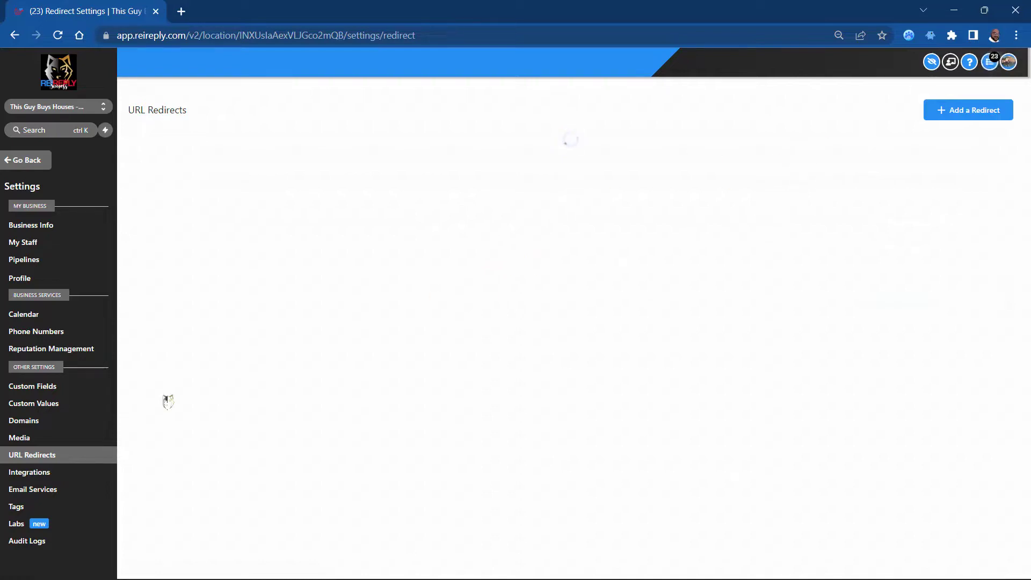
{"action": "left_click", "coordinate": [18, 160]}
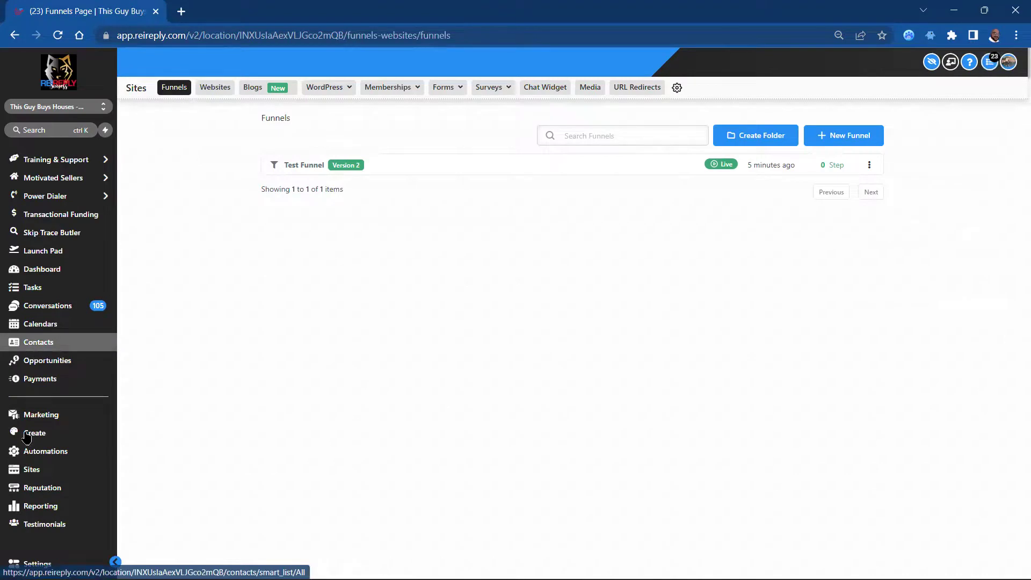
Open the Reputation overview and highlight the Yext card's text about getting listed across 70+ digital services
{"action": "left_click", "coordinate": [42, 487]}
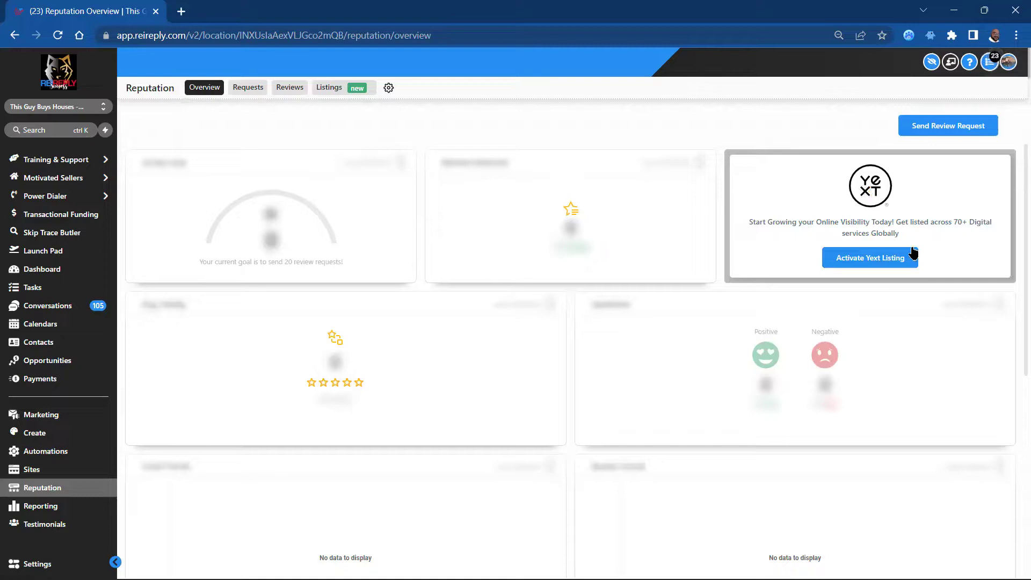
{"action": "left_click_drag", "start_coordinate": [916, 232], "coordinate": [743, 221]}
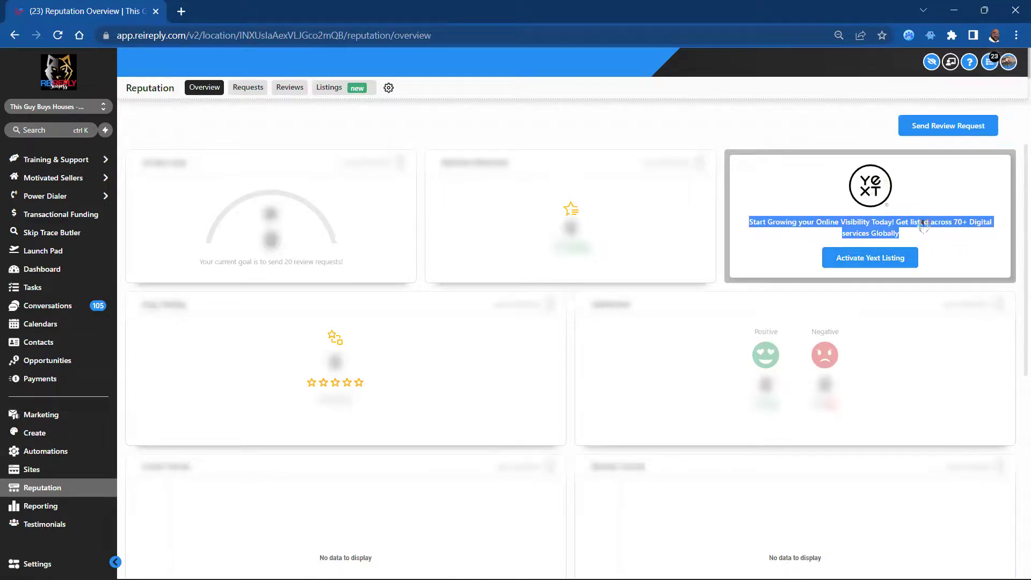
{"action": "left_click", "coordinate": [947, 232]}
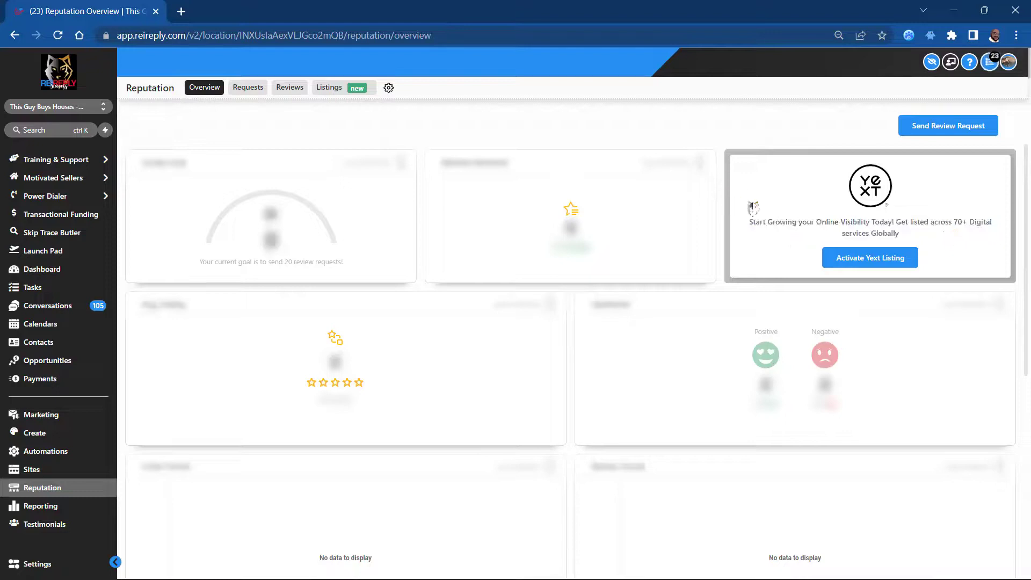
{"action": "triple_click", "coordinate": [958, 239]}
{"action": "left_click", "coordinate": [959, 238]}
{"action": "left_click_drag", "start_coordinate": [862, 232], "coordinate": [743, 221]}
{"action": "left_click", "coordinate": [781, 241]}
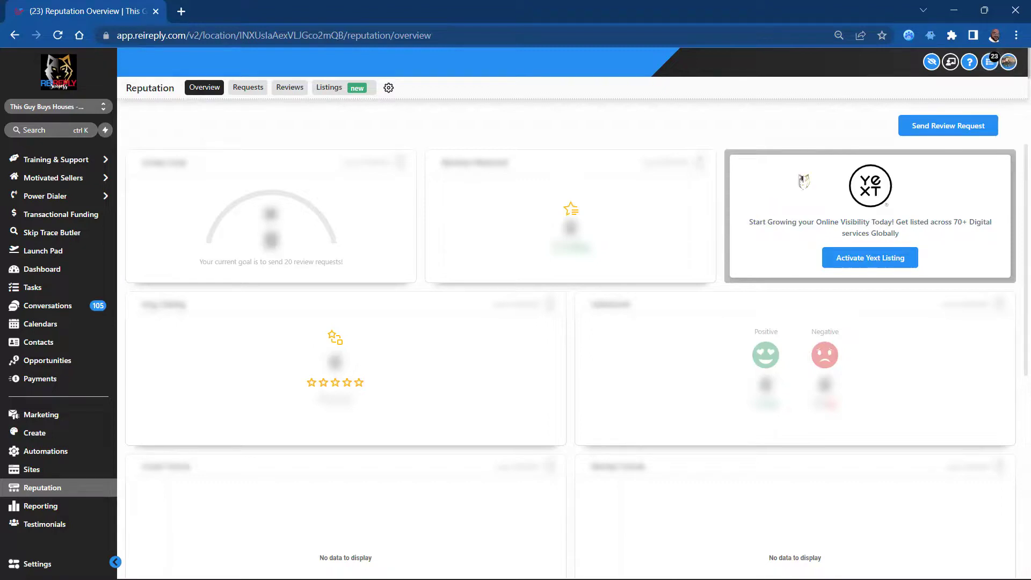
Switch protection mode off to reveal the Reputation overview's blurred data, and highlight the Invites Goal text about review requests
{"action": "left_click", "coordinate": [935, 63]}
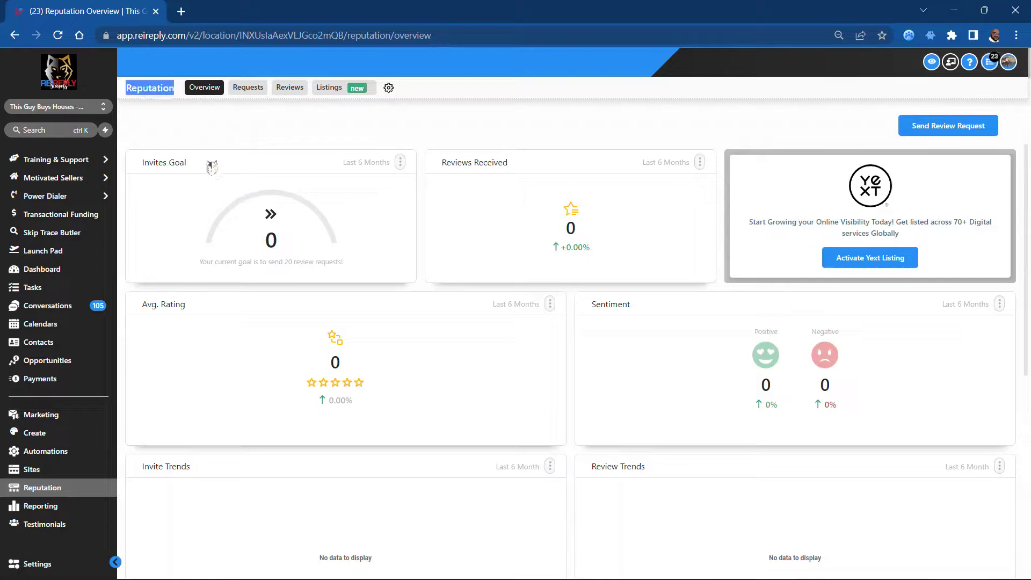
{"action": "triple_click", "coordinate": [294, 263]}
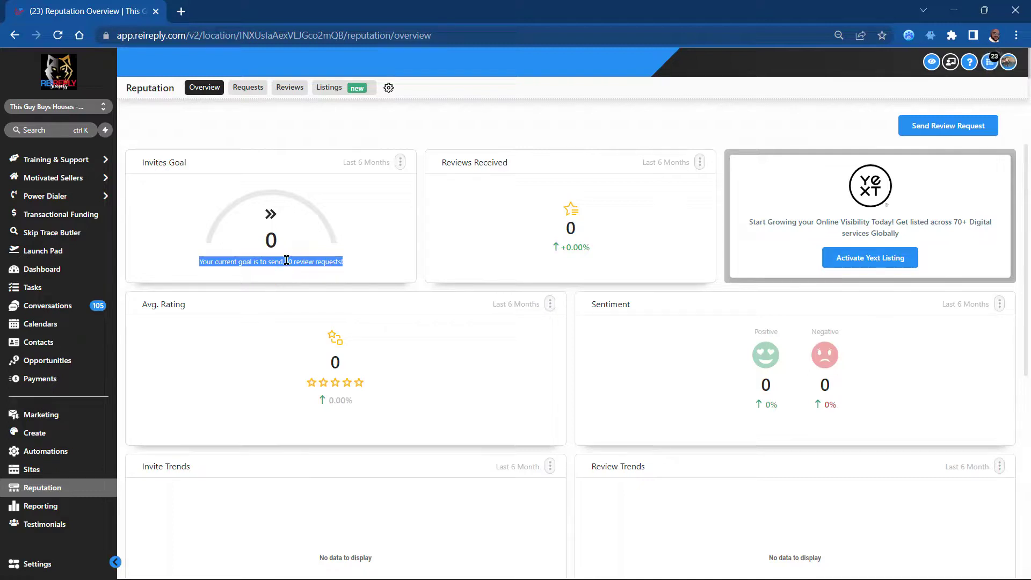
{"action": "left_click", "coordinate": [272, 282]}
{"action": "triple_click", "coordinate": [308, 263]}
Look through the remaining Reputation overview cards, highlighting the Sentiment and Review Trends headings
{"action": "scroll", "coordinate": [560, 297], "scroll_direction": "down", "scroll_amount": 3}
{"action": "scroll", "coordinate": [560, 297], "scroll_direction": "up", "scroll_amount": 2}
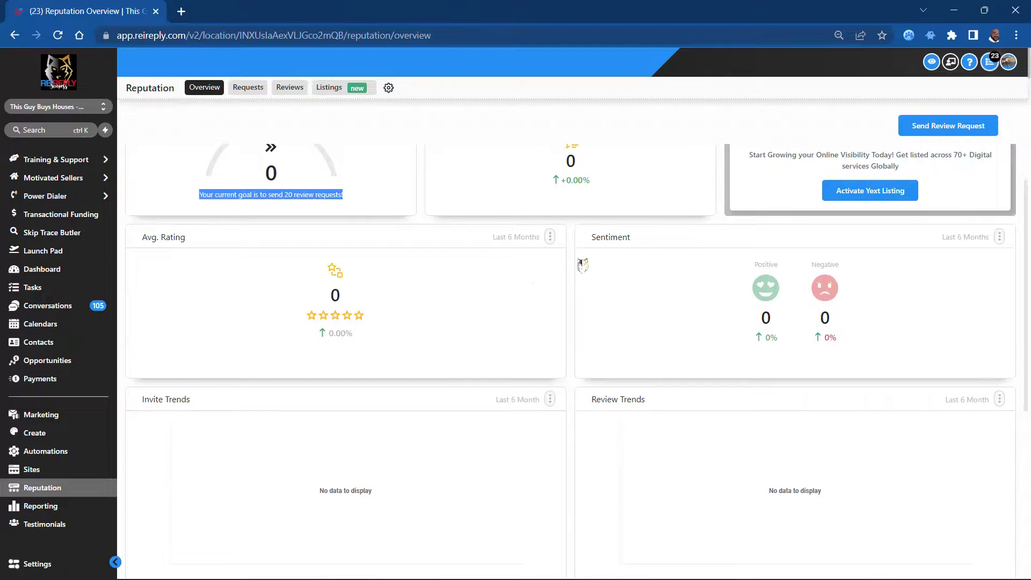
{"action": "scroll", "coordinate": [582, 265], "scroll_direction": "down", "scroll_amount": 3}
{"action": "scroll", "coordinate": [558, 244], "scroll_direction": "up", "scroll_amount": 4}
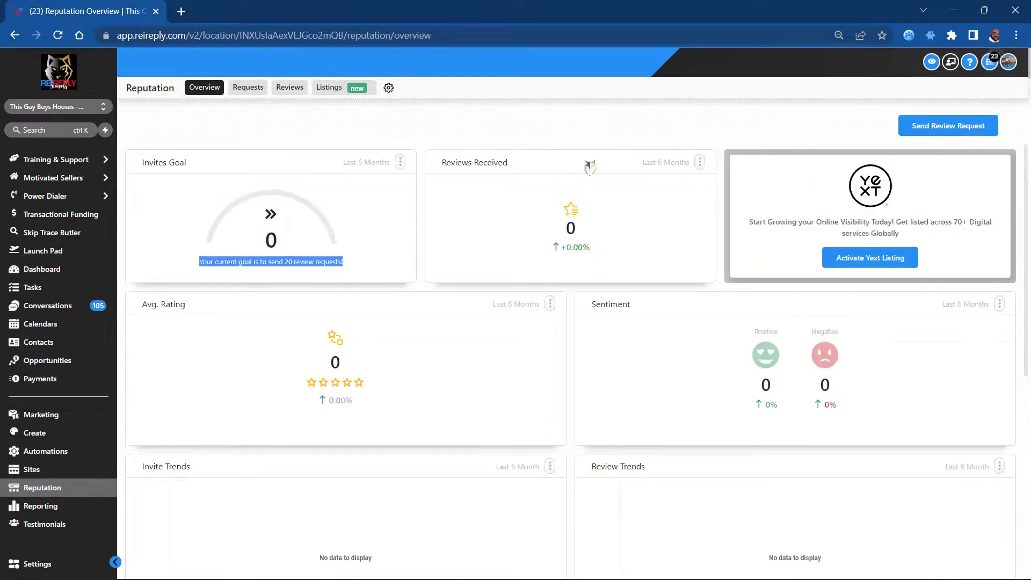
{"action": "double_click", "coordinate": [606, 303]}
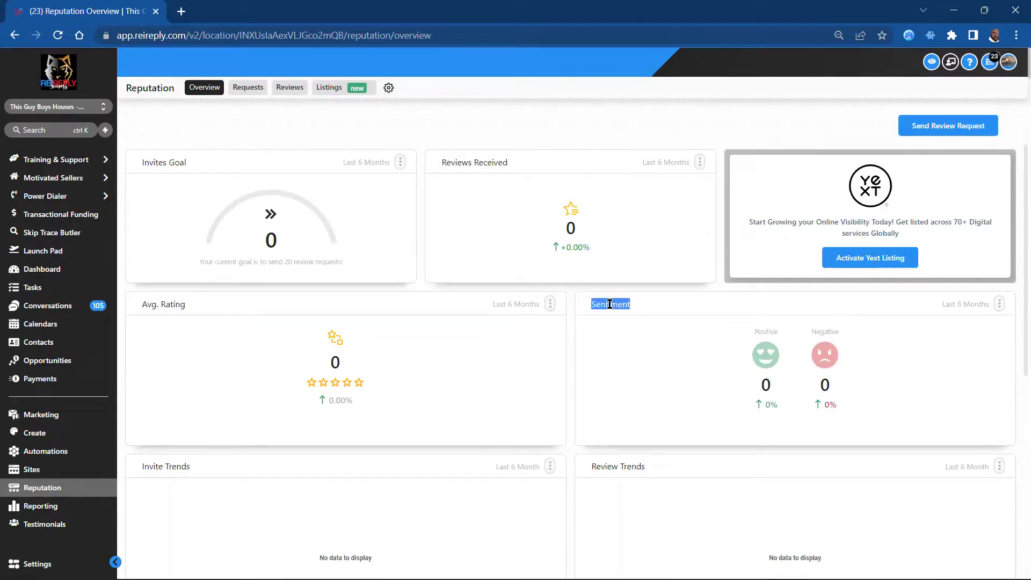
{"action": "triple_click", "coordinate": [622, 465]}
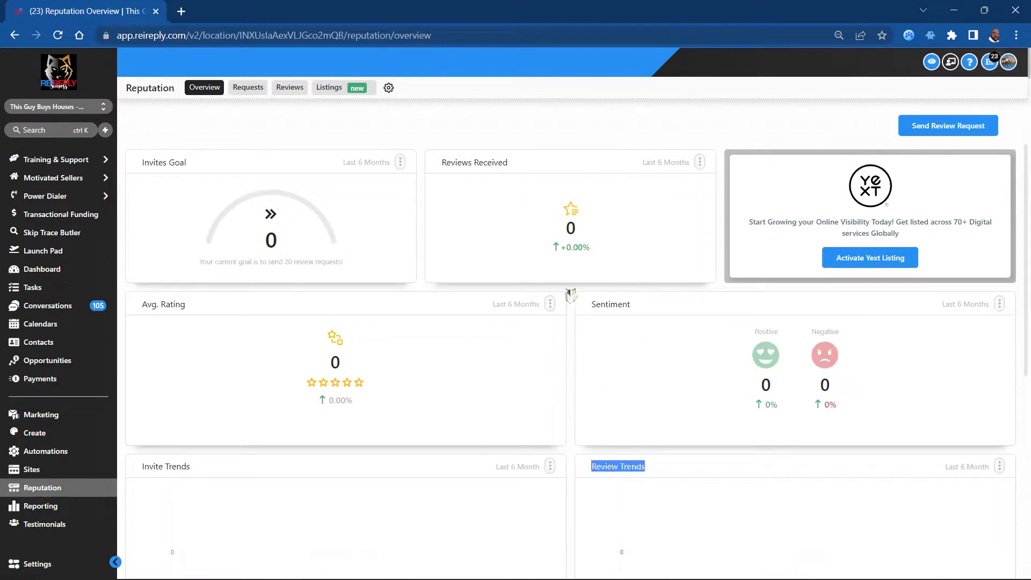
View Reputation's latest review requests with protection mode switched back on, and open the Reviews page
{"action": "left_click", "coordinate": [265, 87]}
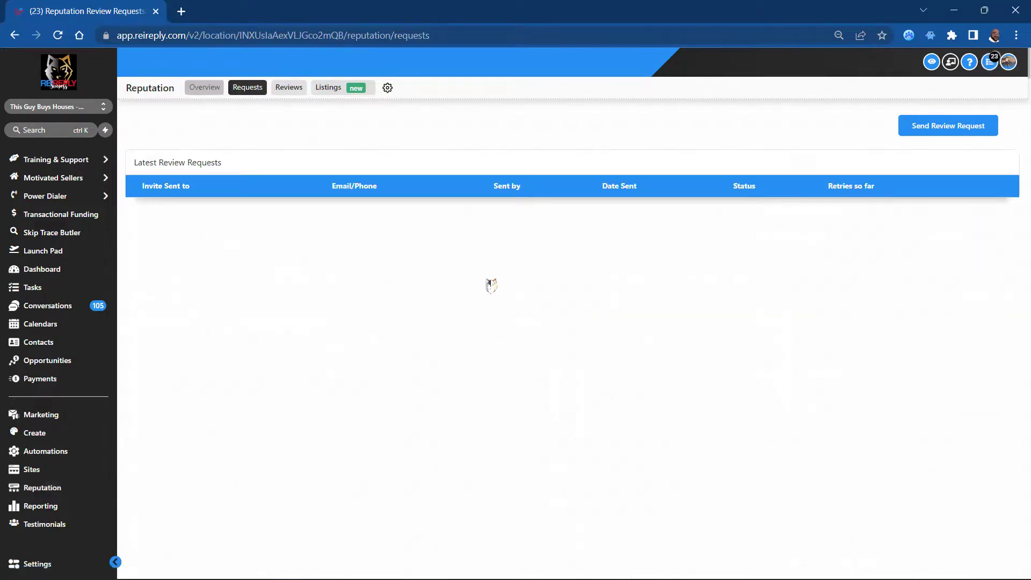
{"action": "left_click", "coordinate": [939, 61]}
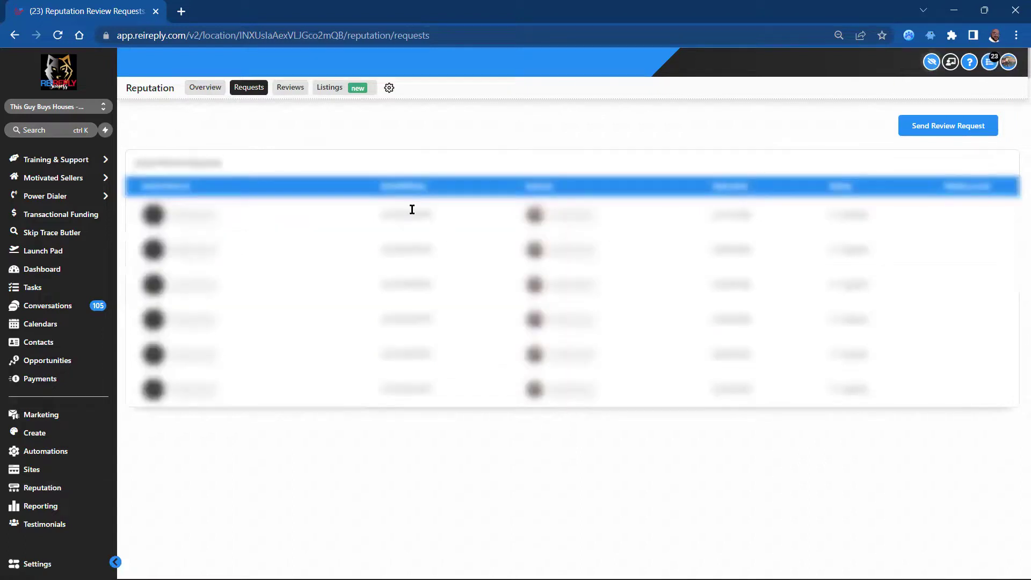
{"action": "left_click", "coordinate": [291, 88]}
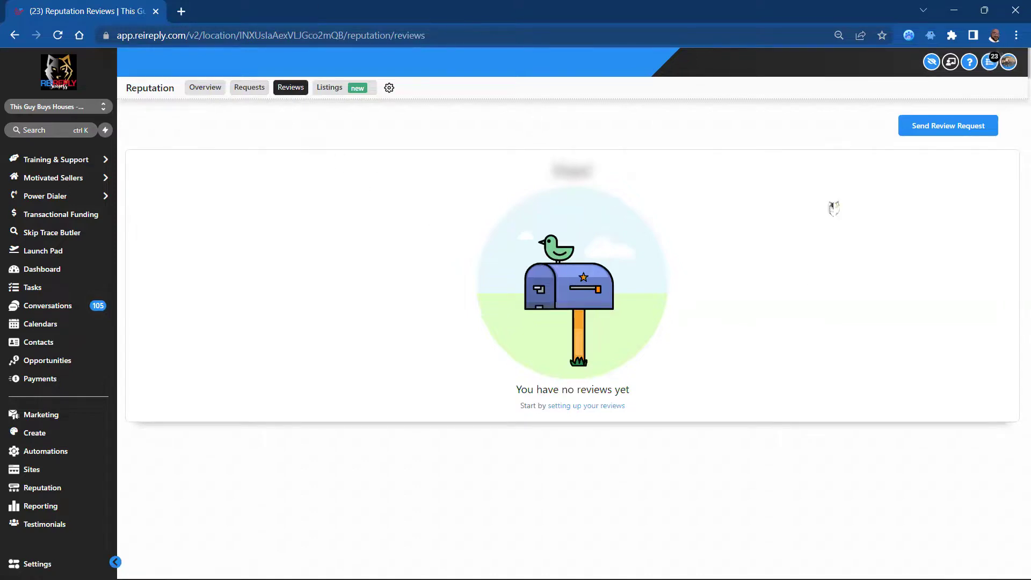
Look through the Reputation Listings page and its Yext Listings activation offer
{"action": "left_click", "coordinate": [329, 88]}
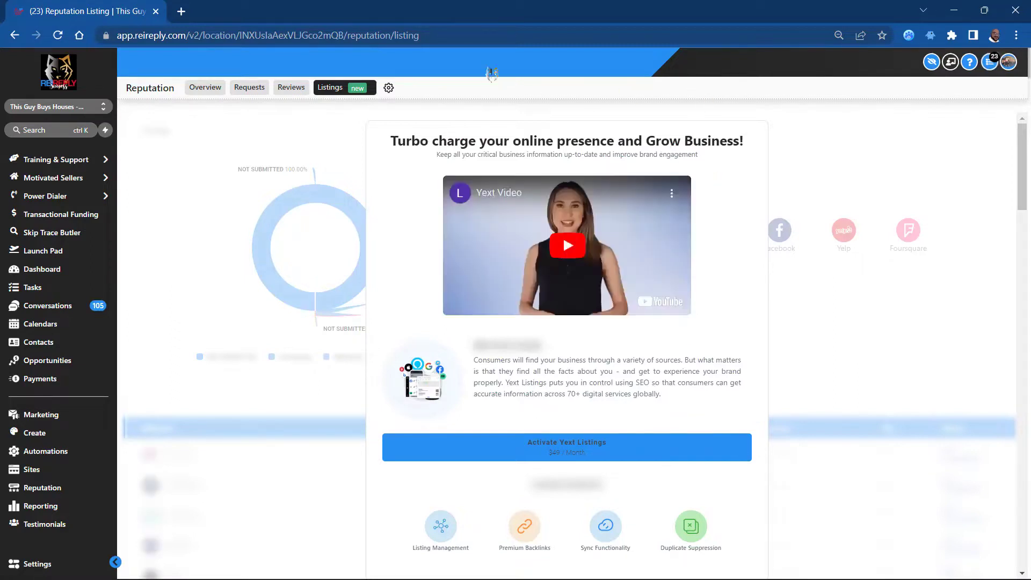
{"action": "scroll", "coordinate": [647, 163], "scroll_direction": "down", "scroll_amount": 5}
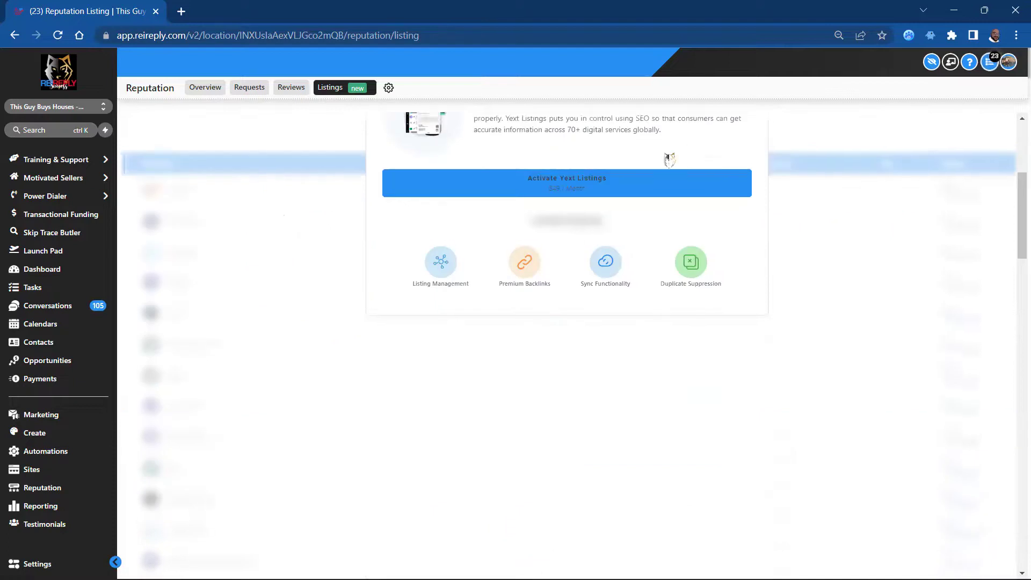
{"action": "scroll", "coordinate": [669, 158], "scroll_direction": "up", "scroll_amount": 5}
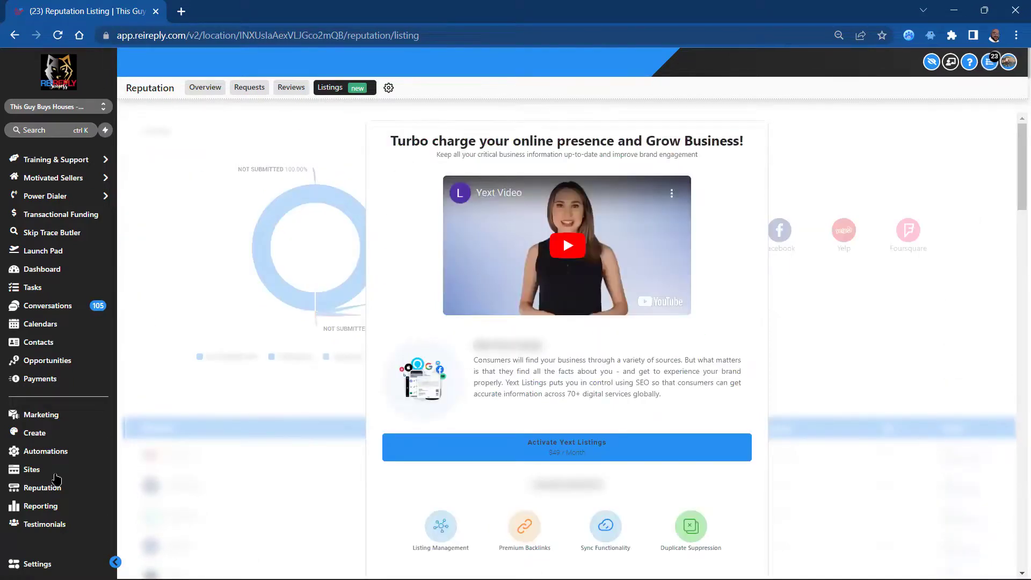
Open the Reporting section's Google Ads report, followed by the Facebook Ads report
{"action": "left_click", "coordinate": [42, 506]}
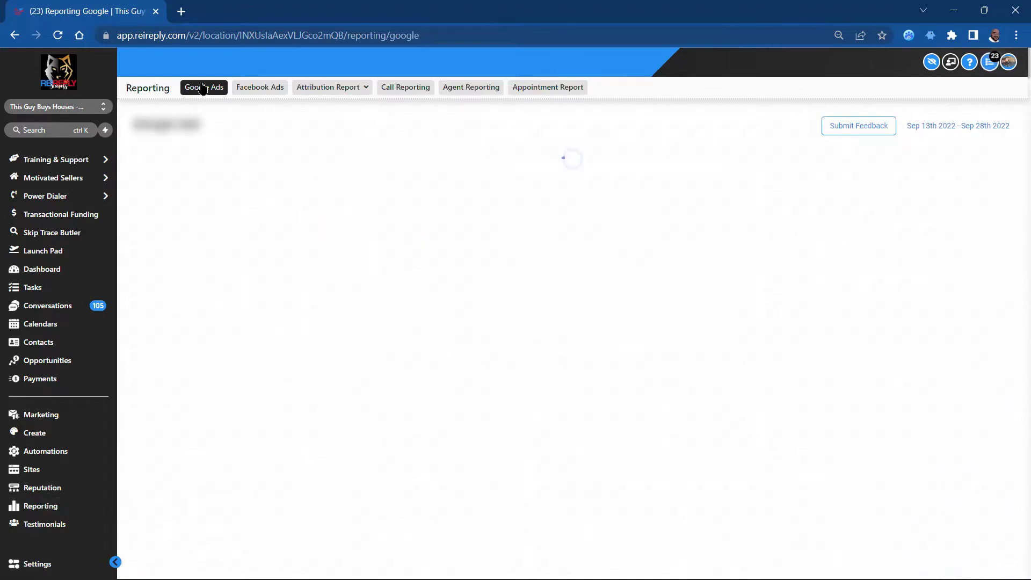
{"action": "left_click", "coordinate": [260, 87]}
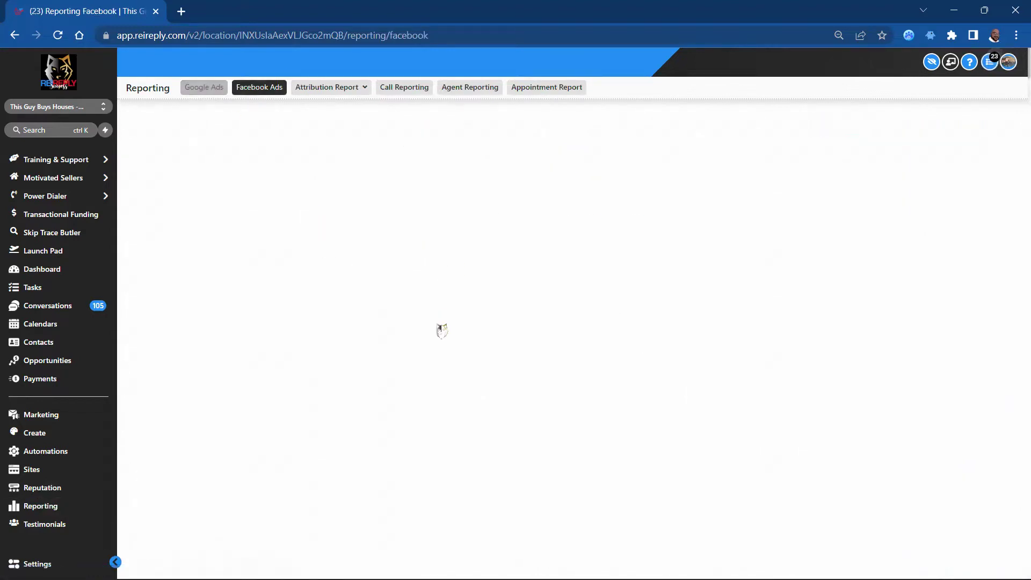
Look through the attribution Conversion Report, and open the attribution Source Report
{"action": "left_click", "coordinate": [362, 89]}
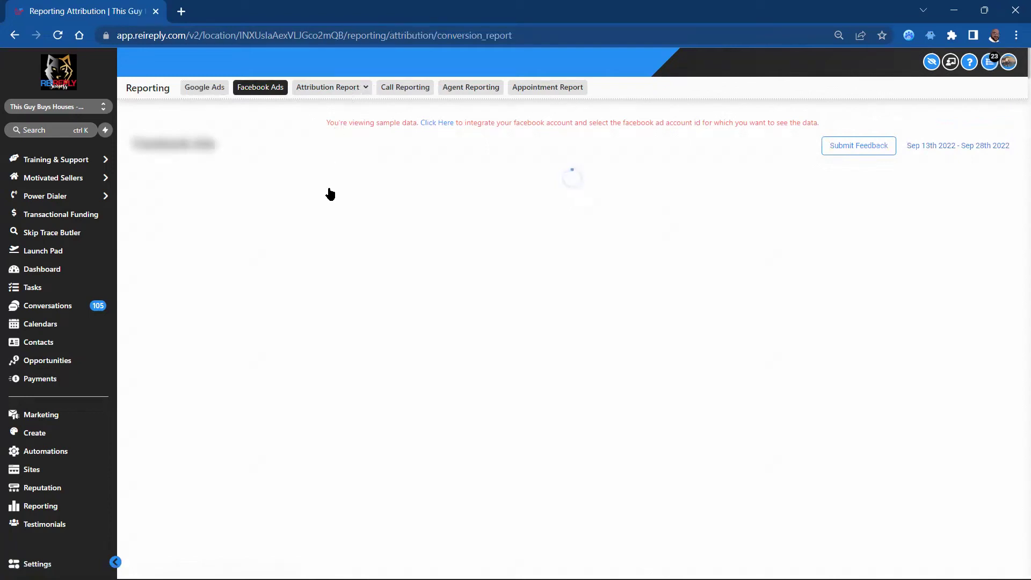
{"action": "mouse_move", "coordinate": [349, 102]}
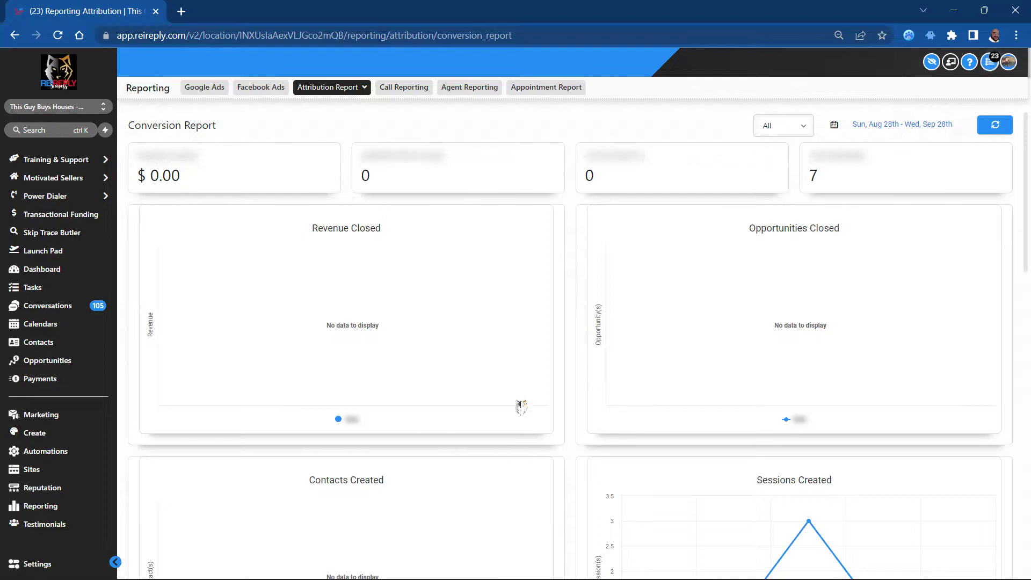
{"action": "scroll", "coordinate": [564, 373], "scroll_direction": "down", "scroll_amount": 5}
{"action": "scroll", "coordinate": [558, 367], "scroll_direction": "up", "scroll_amount": 5}
{"action": "left_click", "coordinate": [357, 89]}
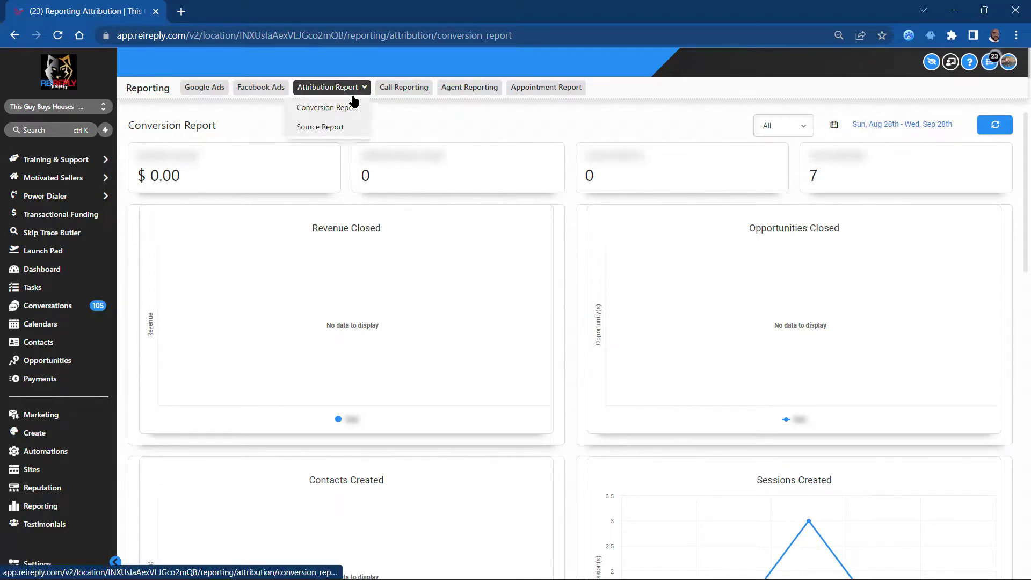
{"action": "left_click", "coordinate": [334, 125]}
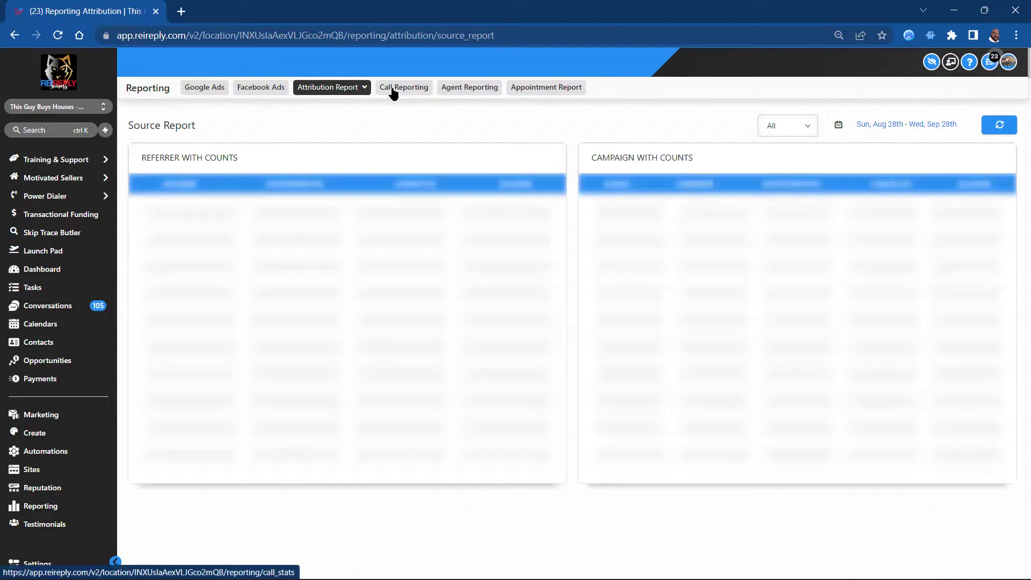
Open Call Reporting with protection mode switched off, and highlight the Missed and First Time Calls headings
{"action": "left_click", "coordinate": [424, 91]}
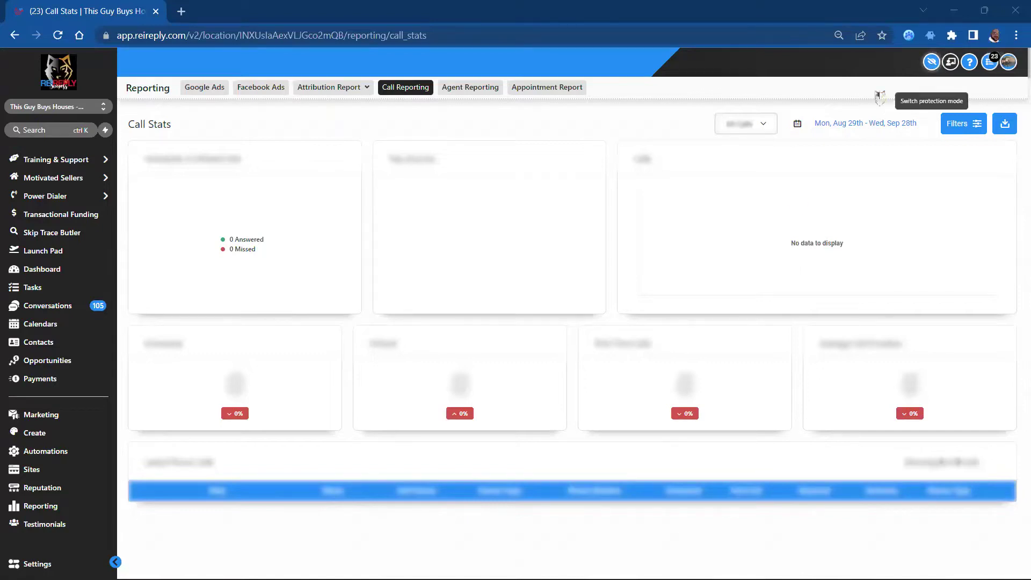
{"action": "left_click", "coordinate": [931, 62]}
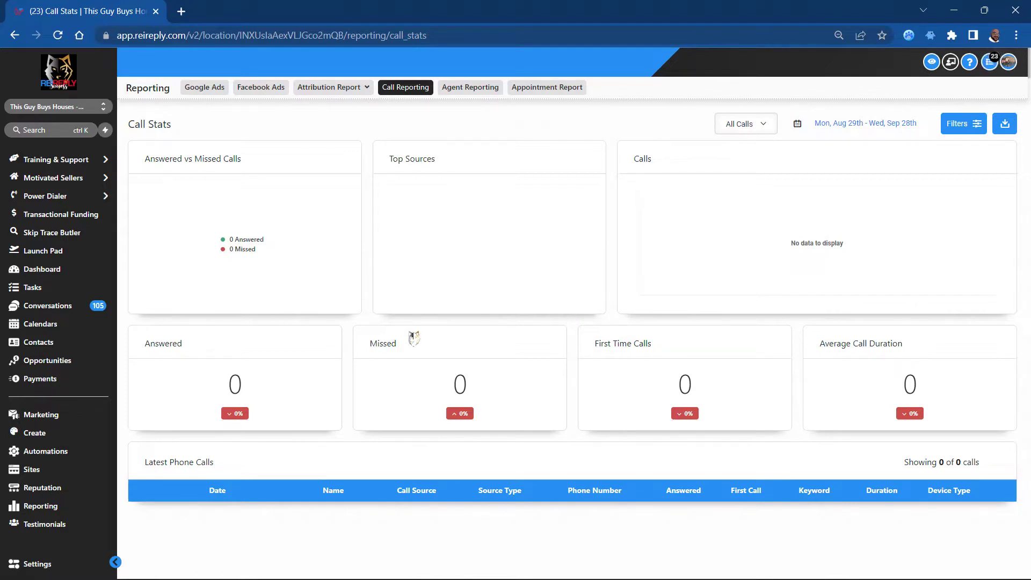
{"action": "double_click", "coordinate": [374, 346]}
{"action": "triple_click", "coordinate": [617, 343]}
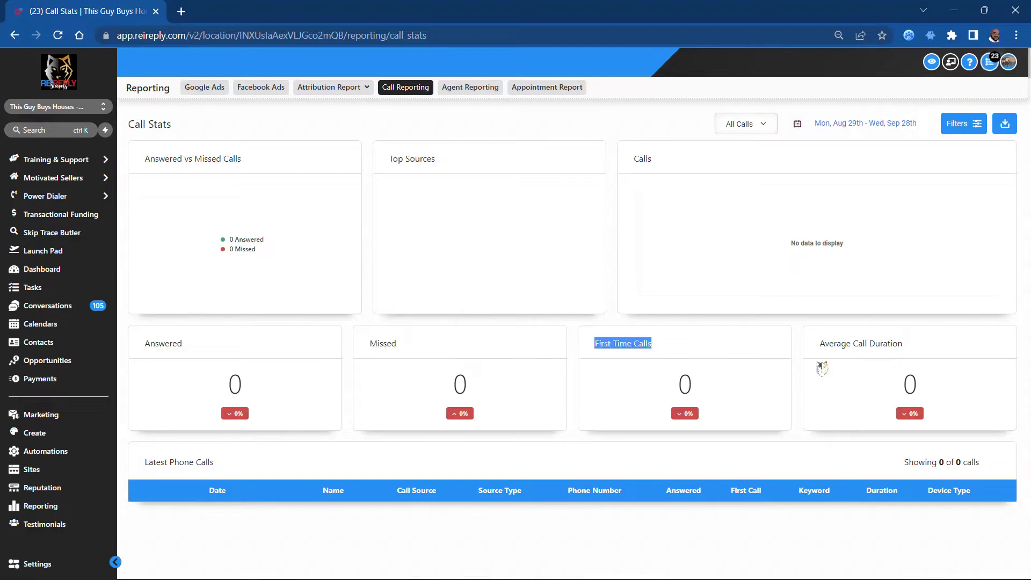
Highlight the Average Call Duration heading in the call stats, and check the call type filter's choices
{"action": "double_click", "coordinate": [827, 347]}
{"action": "triple_click", "coordinate": [941, 348]}
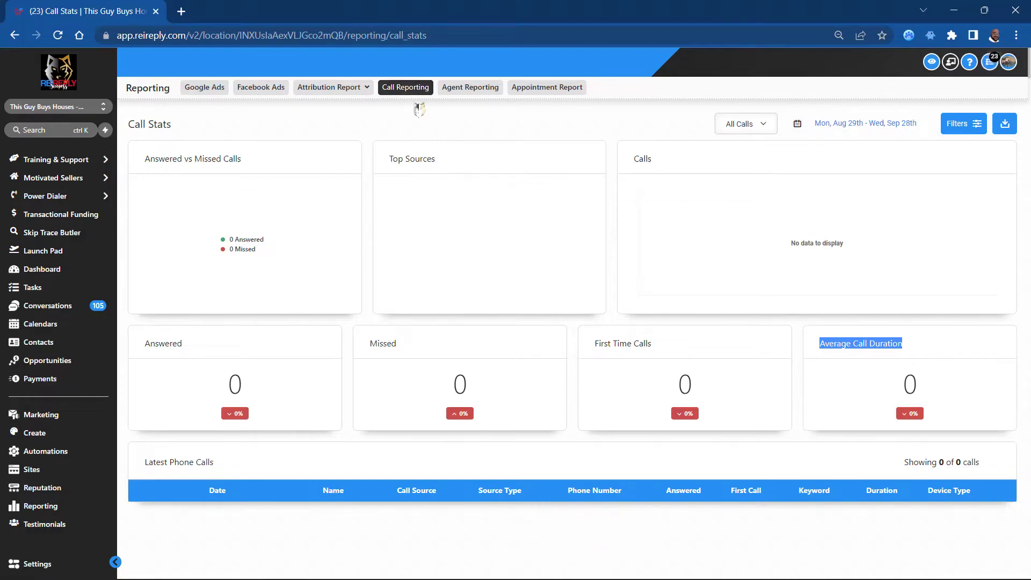
{"action": "left_click", "coordinate": [762, 124]}
{"action": "left_click", "coordinate": [763, 124]}
Open Agent Reporting and look through its opportunity statuses, conversions, SMS, email and call metrics
{"action": "left_click", "coordinate": [471, 88]}
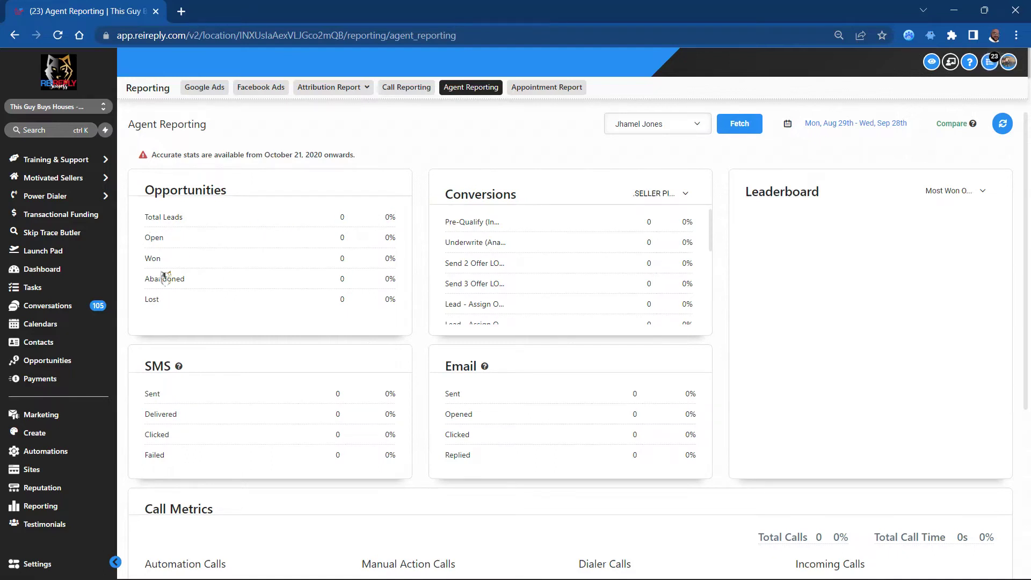
{"action": "double_click", "coordinate": [152, 238]}
{"action": "left_click", "coordinate": [149, 299]}
{"action": "scroll", "coordinate": [427, 345], "scroll_direction": "down", "scroll_amount": 3}
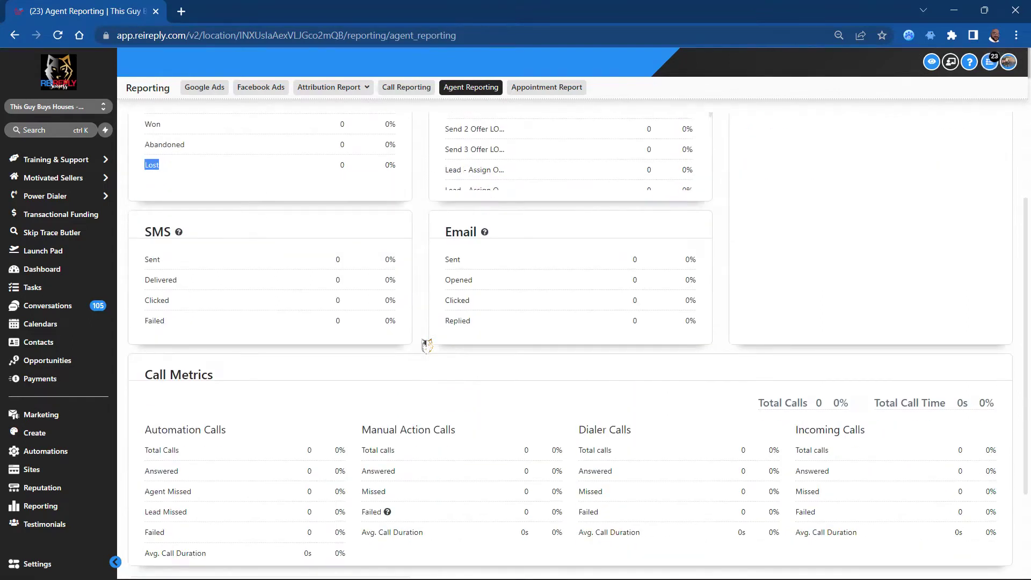
{"action": "scroll", "coordinate": [427, 345], "scroll_direction": "down", "scroll_amount": 3}
{"action": "scroll", "coordinate": [427, 345], "scroll_direction": "up", "scroll_amount": 6}
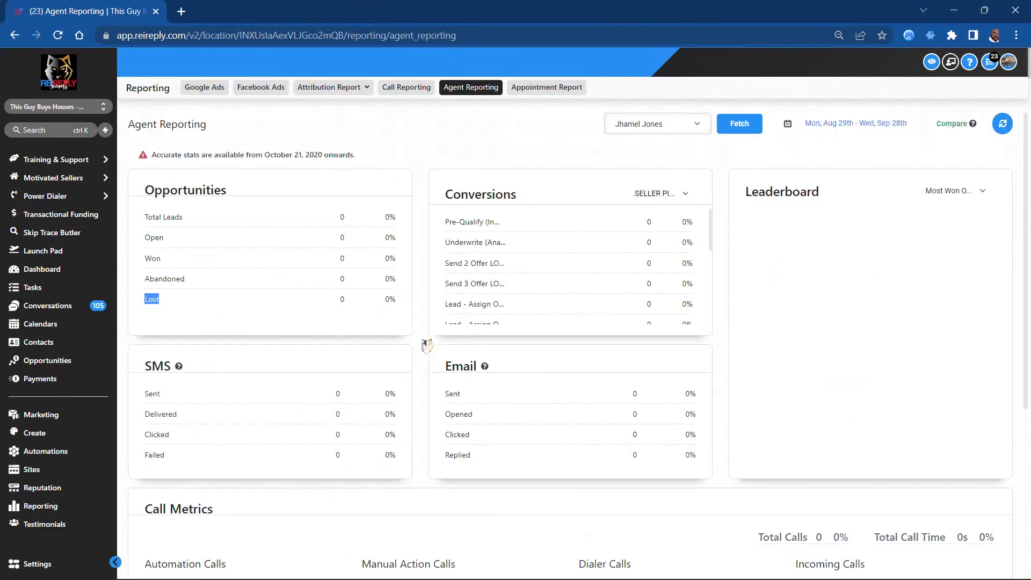
Open the Appointment Report, and highlight its title and data availability notice before clearing the selection
{"action": "left_click", "coordinate": [544, 90]}
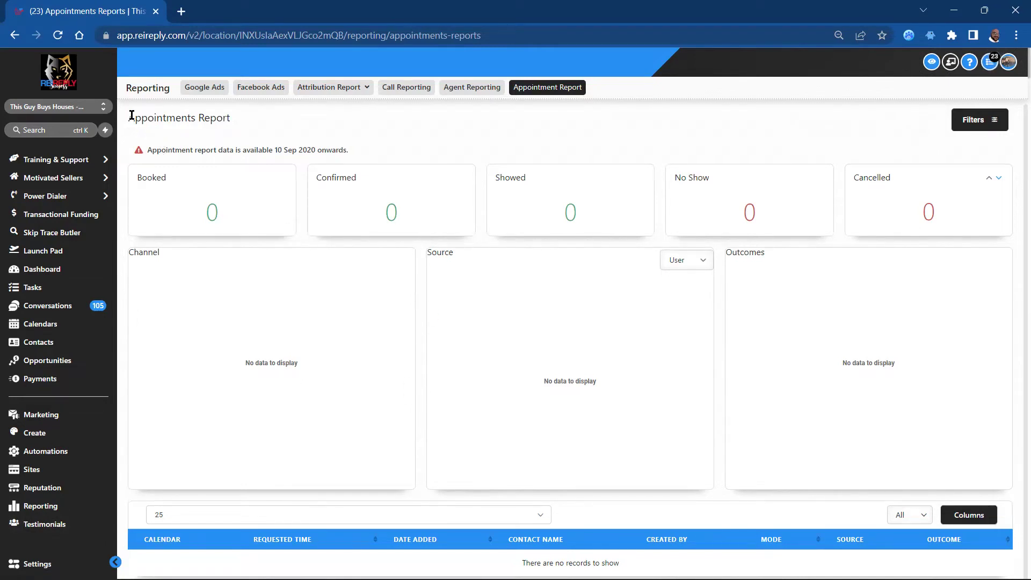
{"action": "left_click_drag", "start_coordinate": [129, 117], "coordinate": [414, 133]}
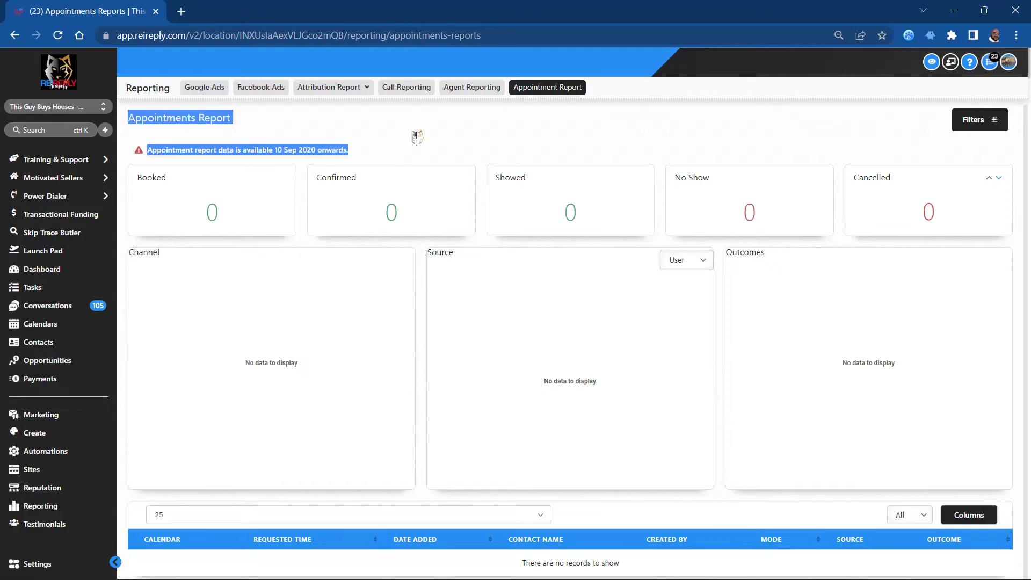
{"action": "left_click", "coordinate": [417, 138]}
{"action": "left_click_drag", "start_coordinate": [341, 158], "coordinate": [134, 121]}
{"action": "left_click", "coordinate": [420, 118]}
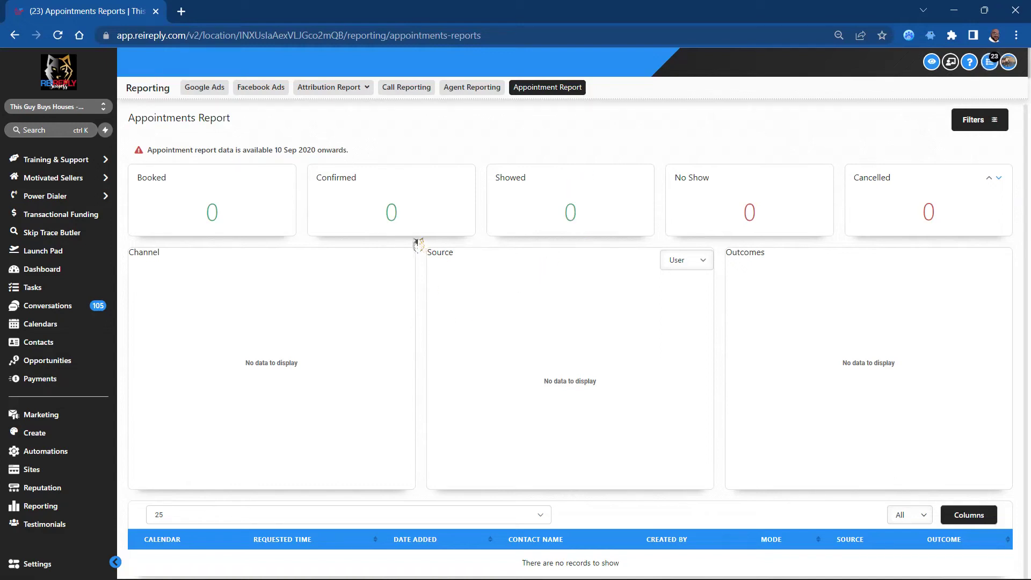
{"action": "left_click_drag", "start_coordinate": [362, 152], "coordinate": [129, 115]}
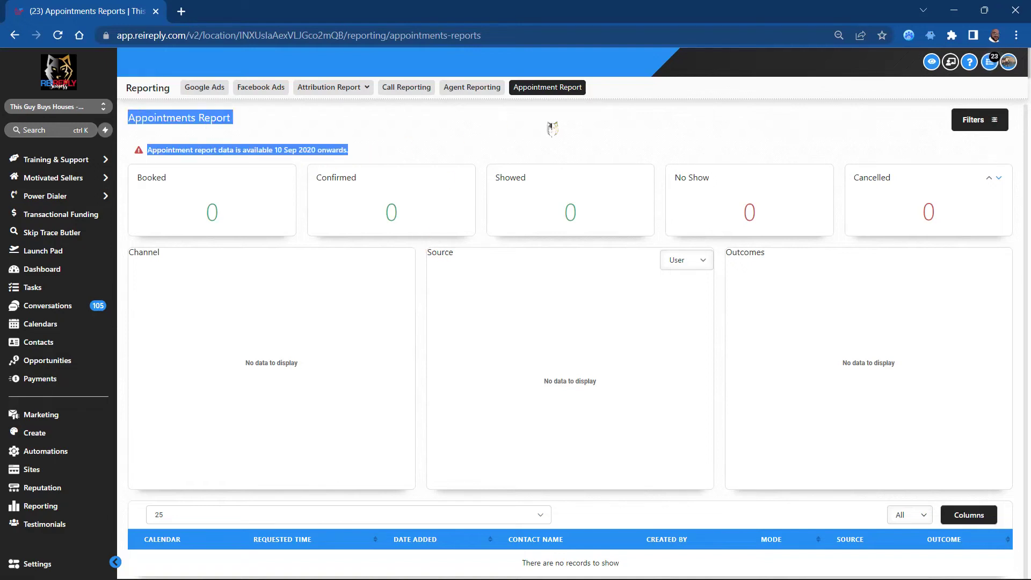
{"action": "left_click", "coordinate": [516, 127]}
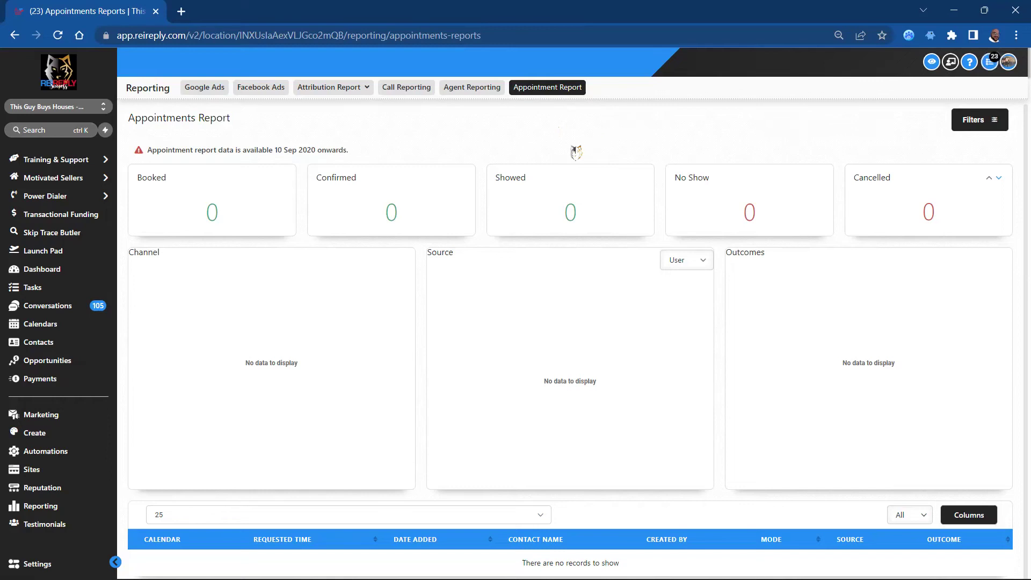